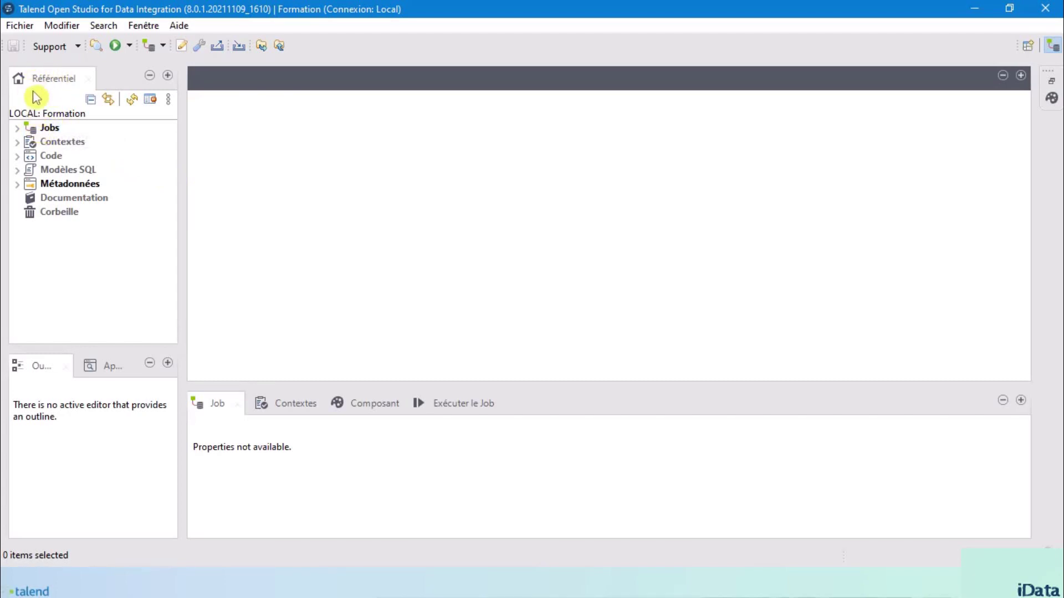
Create a new job named jDenormalize in the OtherJob folder.
{"action": "left_click", "coordinate": [18, 128]}
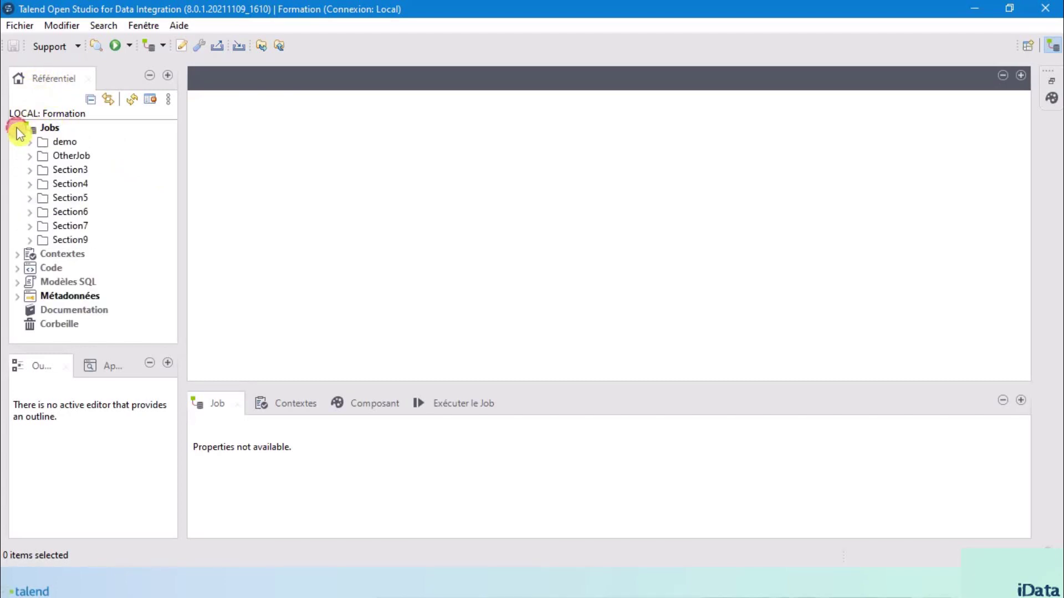
{"action": "left_click", "coordinate": [84, 161]}
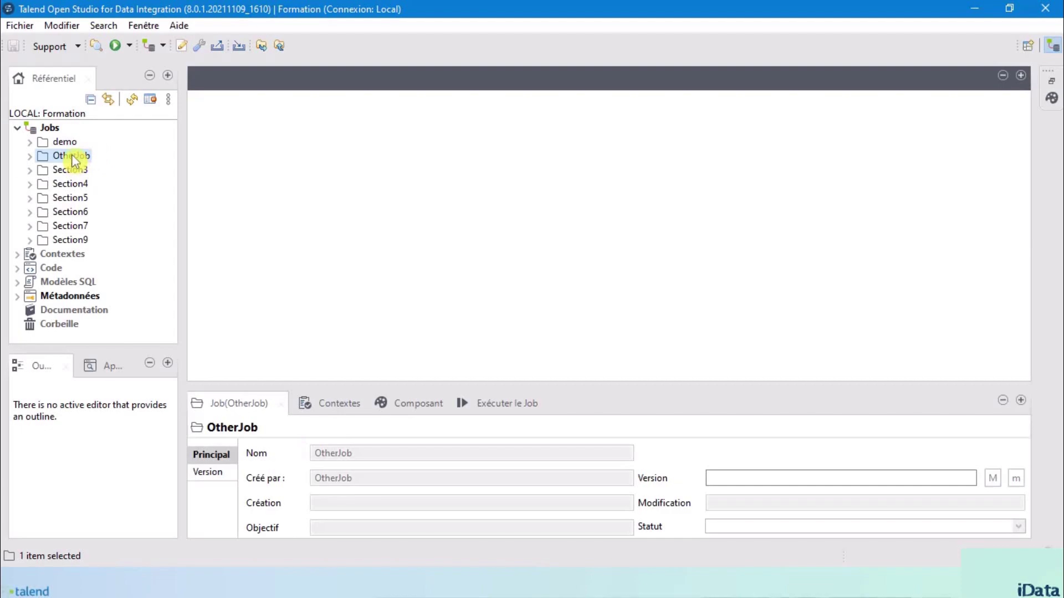
{"action": "right_click", "coordinate": [73, 160]}
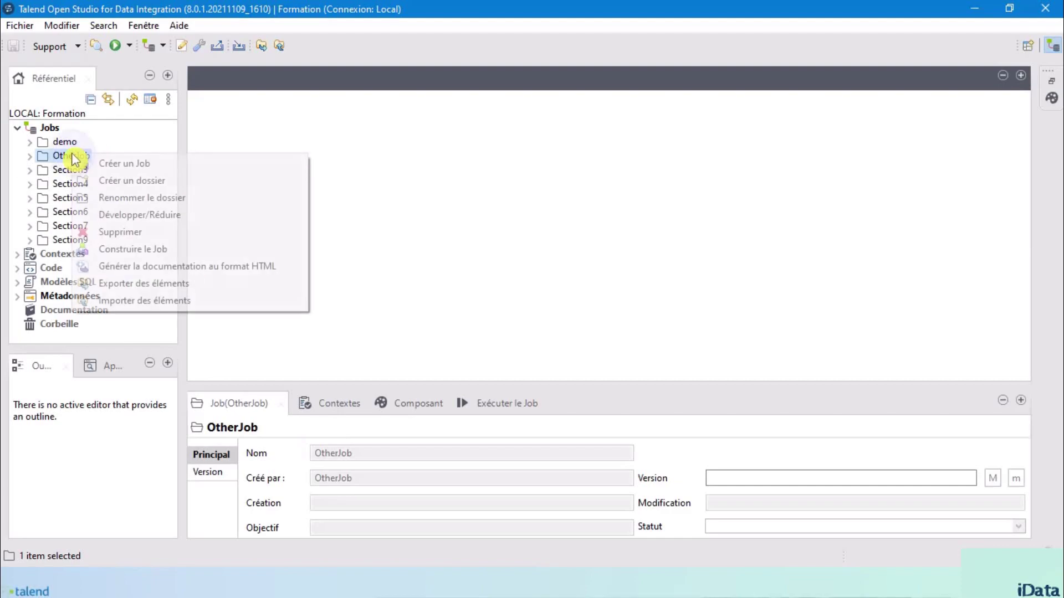
{"action": "left_click", "coordinate": [163, 163]}
{"action": "left_click", "coordinate": [460, 151]}
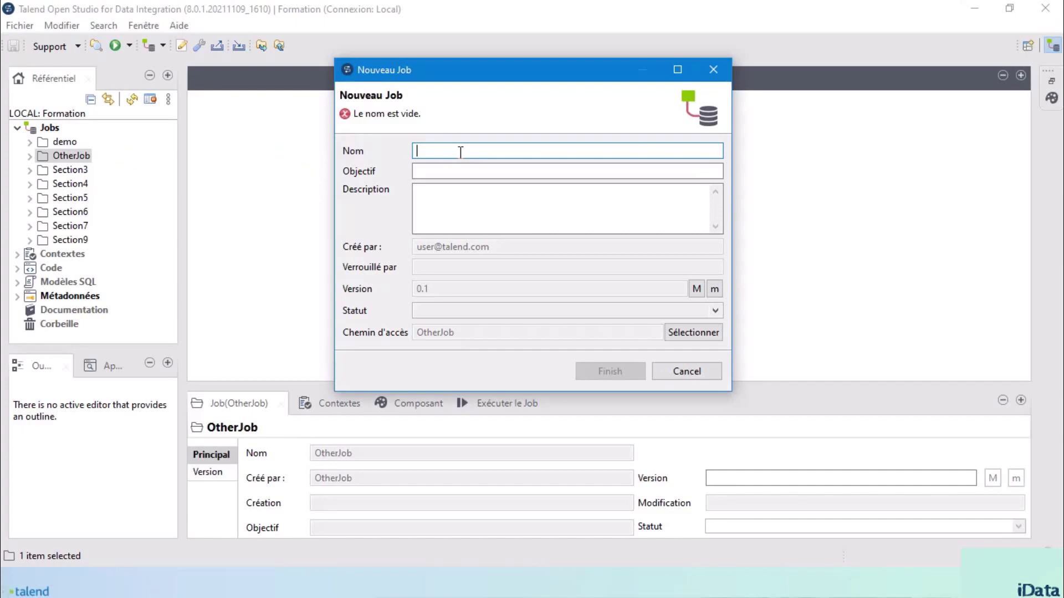
{"action": "type", "text": "jDenormalize"}
{"action": "left_click", "coordinate": [475, 172]}
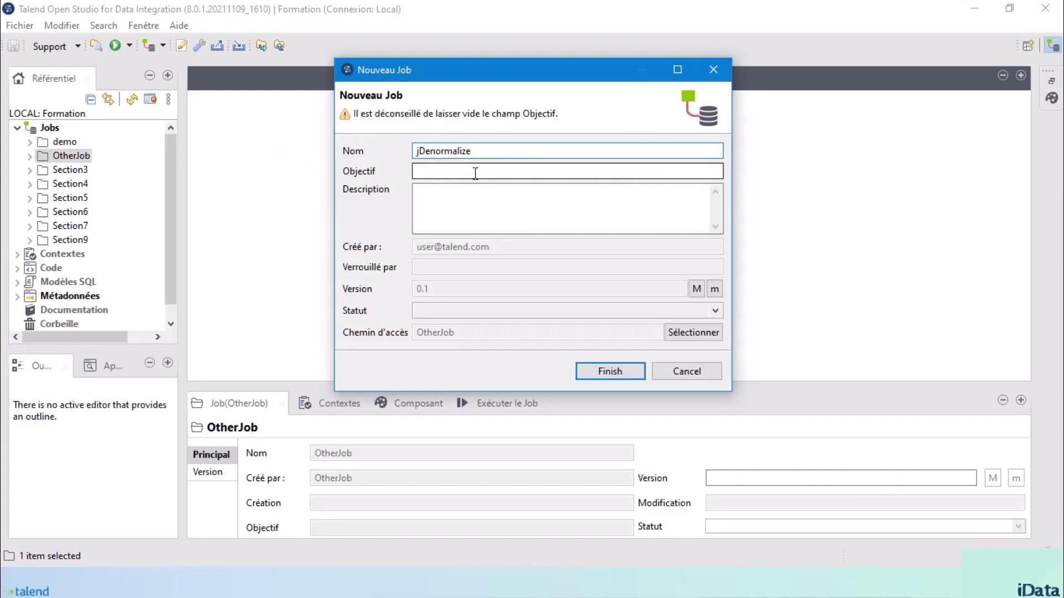
{"action": "left_click", "coordinate": [598, 370]}
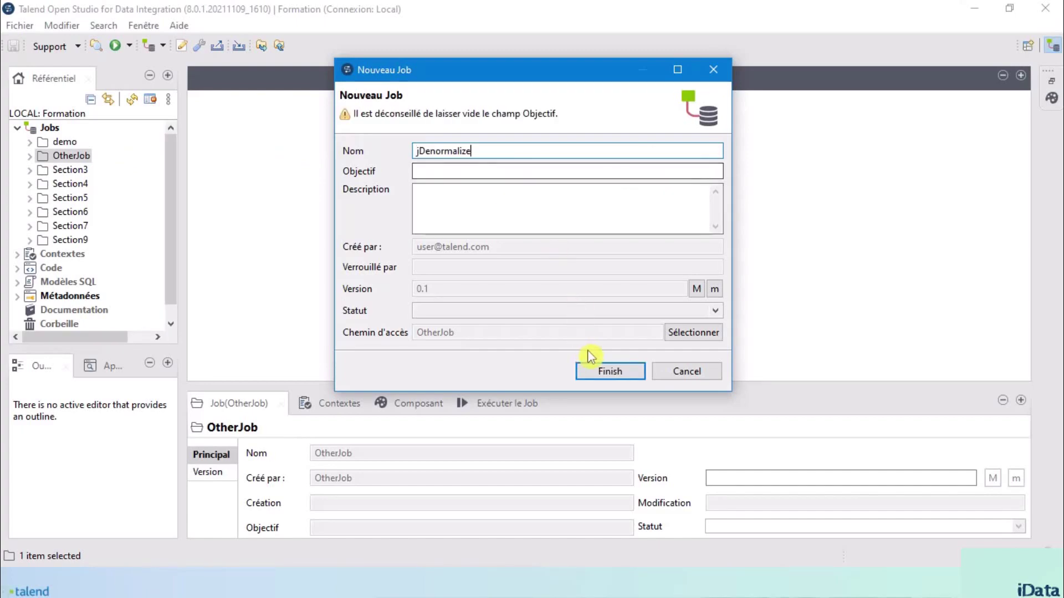
{"action": "left_click", "coordinate": [607, 380]}
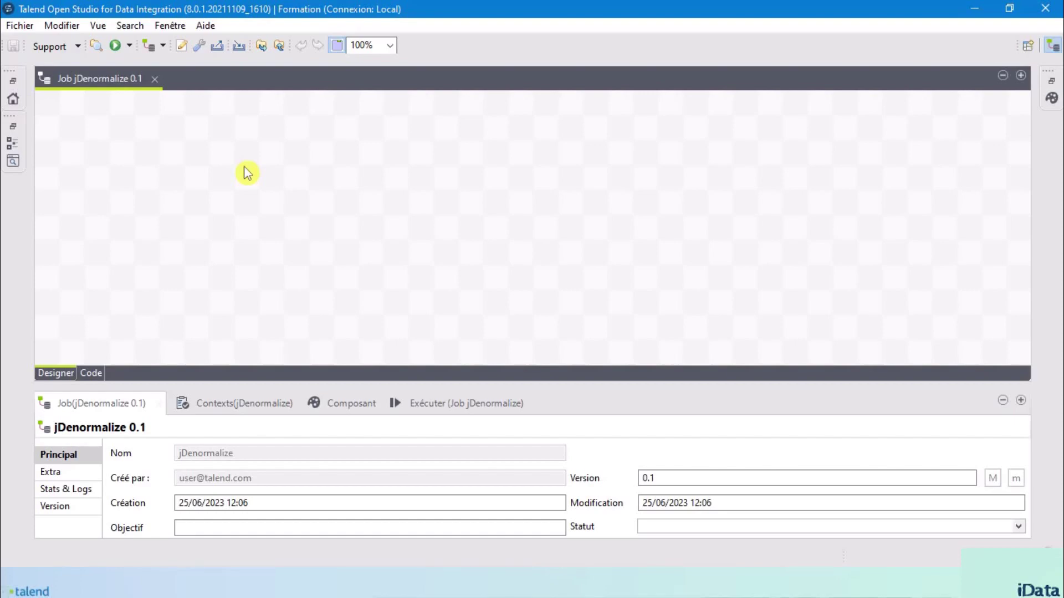
Add a tFixedFlowInput component to the upper area of the empty jDenormalize design canvas.
{"action": "left_click", "coordinate": [150, 144]}
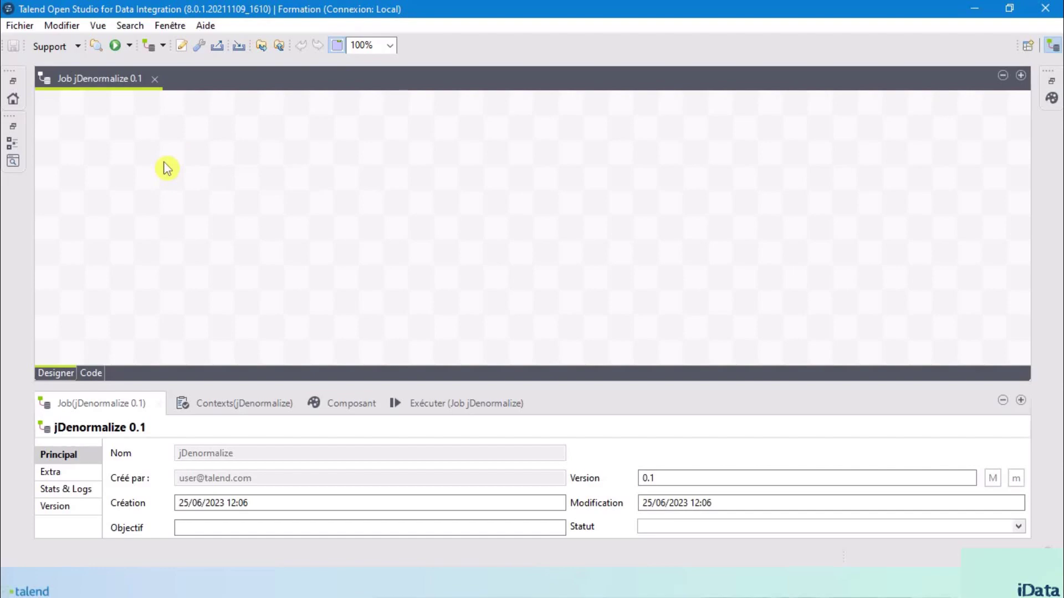
{"action": "left_click", "coordinate": [139, 126]}
{"action": "type", "text": "tfix"}
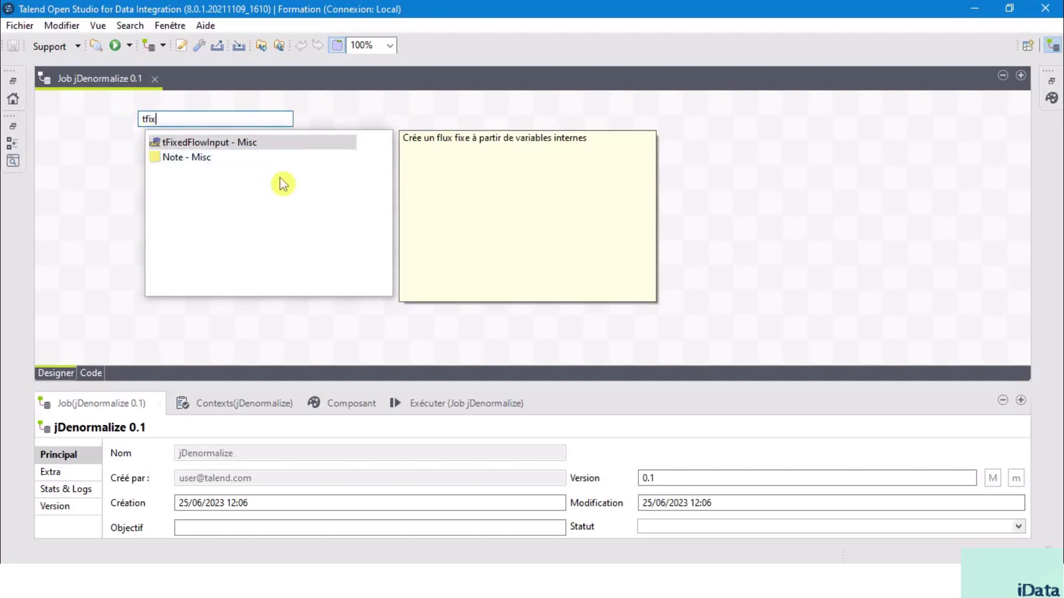
{"action": "left_click", "coordinate": [232, 143]}
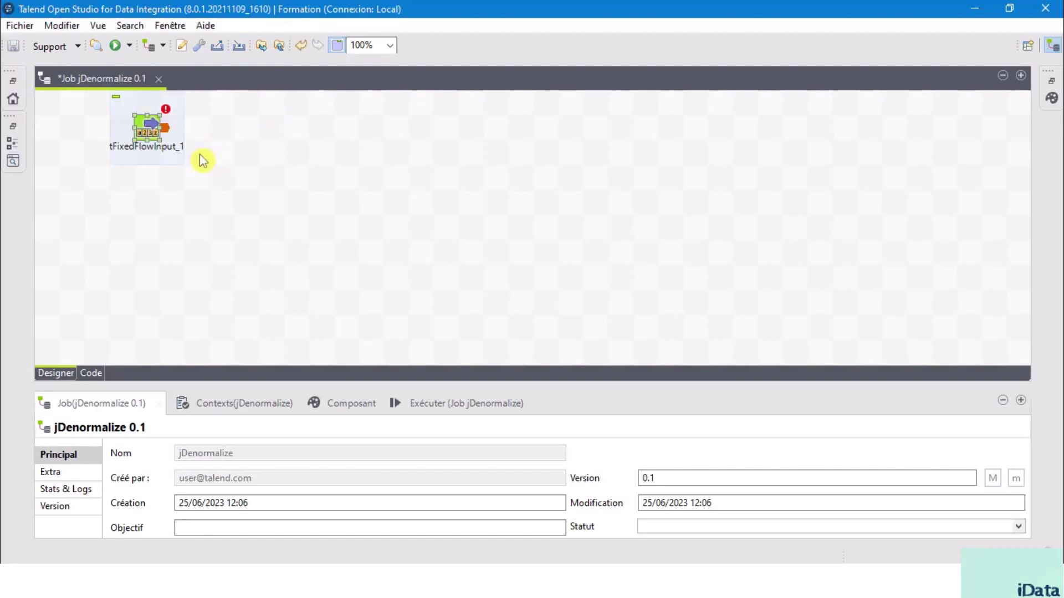
{"action": "left_click", "coordinate": [187, 202]}
Add a column named CD_SOUS_CATEGORIE to the schema of the tFixedFlowInput component.
{"action": "left_click_drag", "start_coordinate": [262, 384], "coordinate": [279, 250]}
{"action": "left_click", "coordinate": [136, 139]}
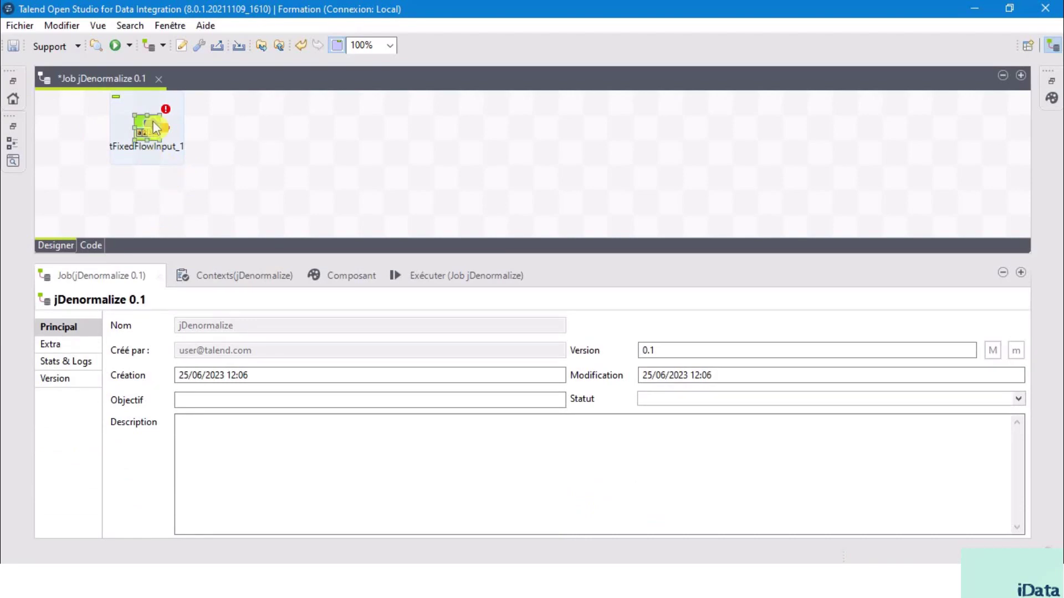
{"action": "left_click", "coordinate": [344, 276]}
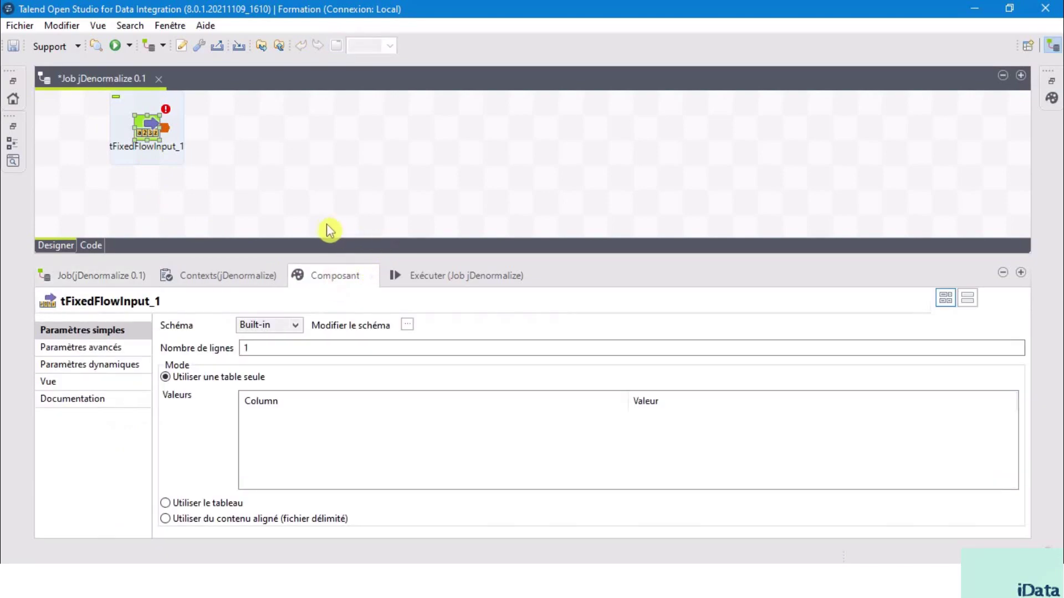
{"action": "left_click_drag", "start_coordinate": [375, 258], "coordinate": [374, 220]}
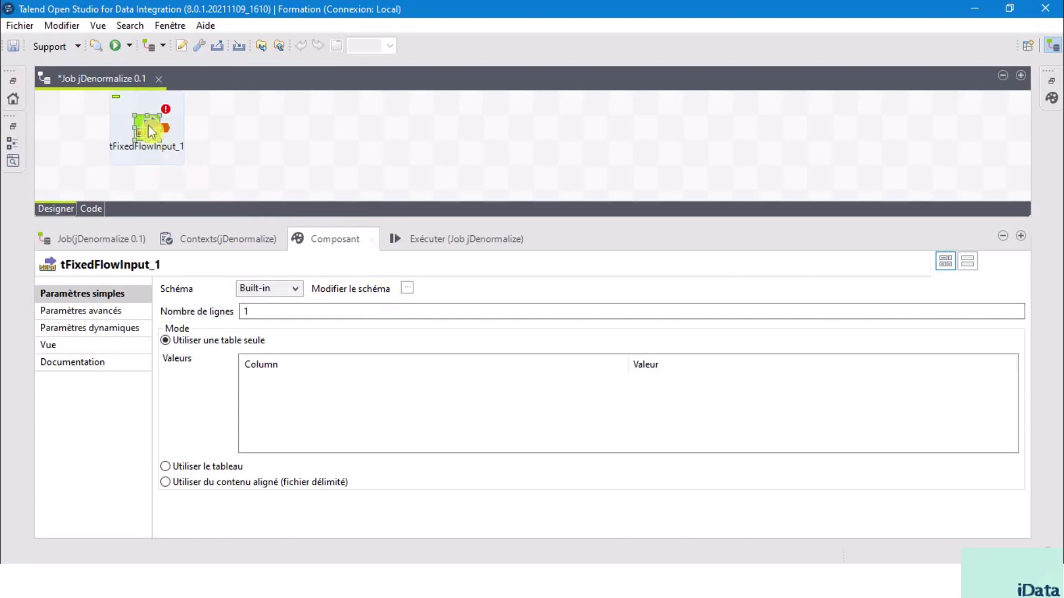
{"action": "left_click", "coordinate": [408, 289]}
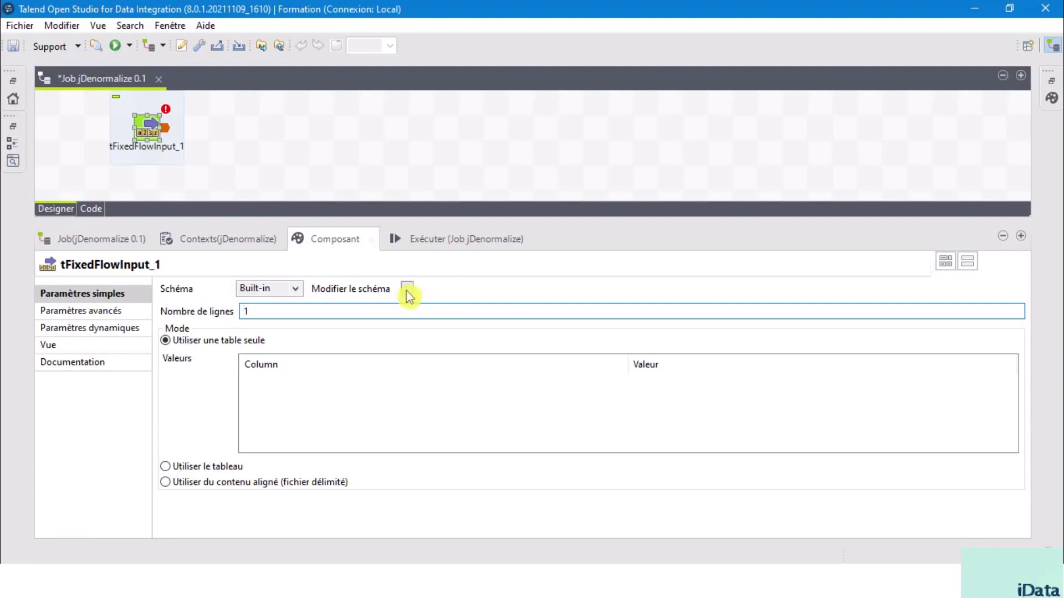
{"action": "left_click", "coordinate": [408, 290]}
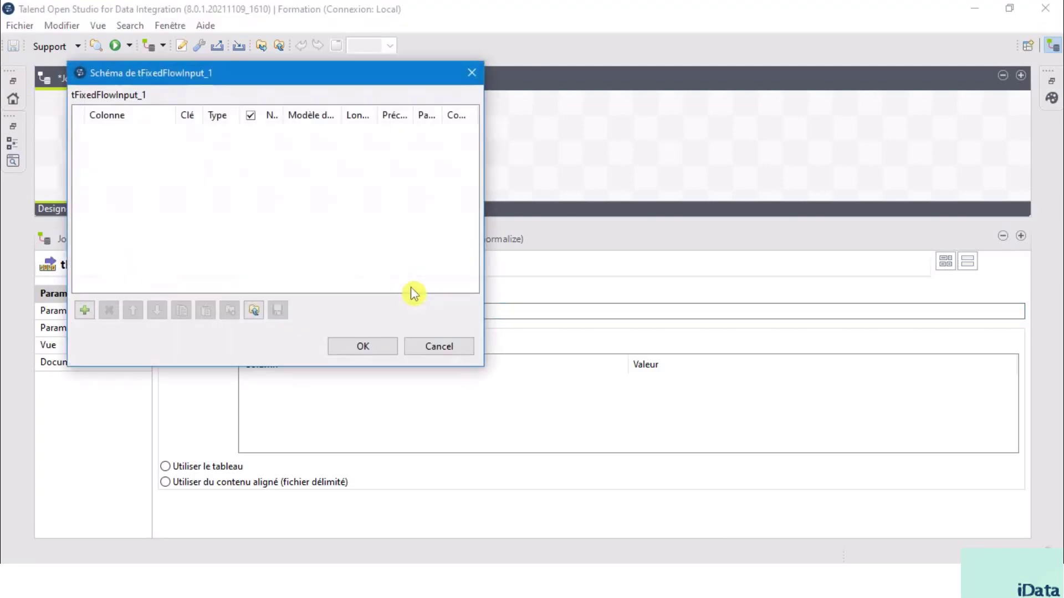
{"action": "left_click", "coordinate": [85, 312]}
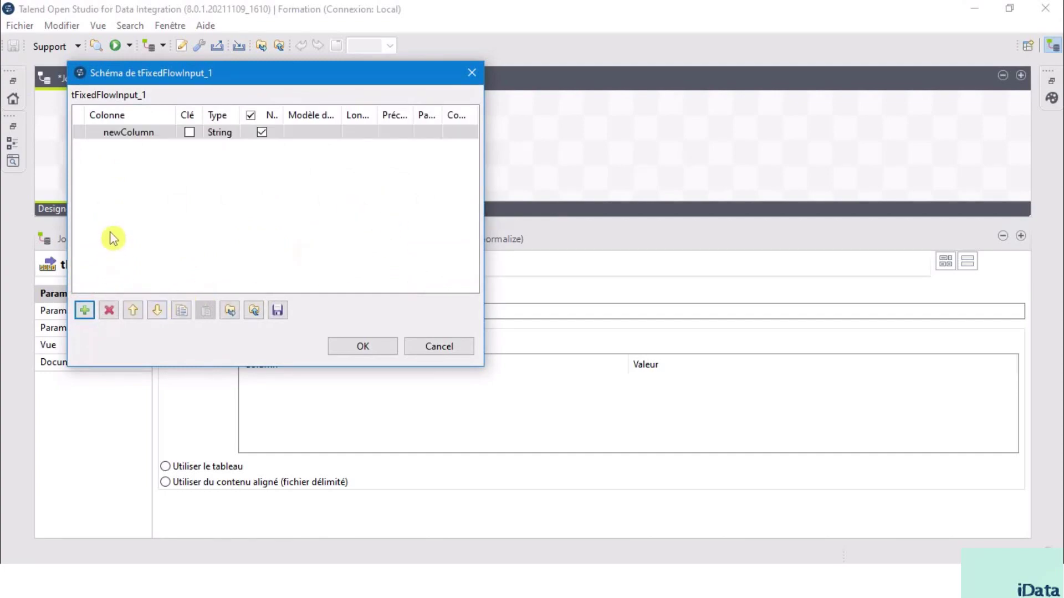
{"action": "left_click", "coordinate": [141, 137]}
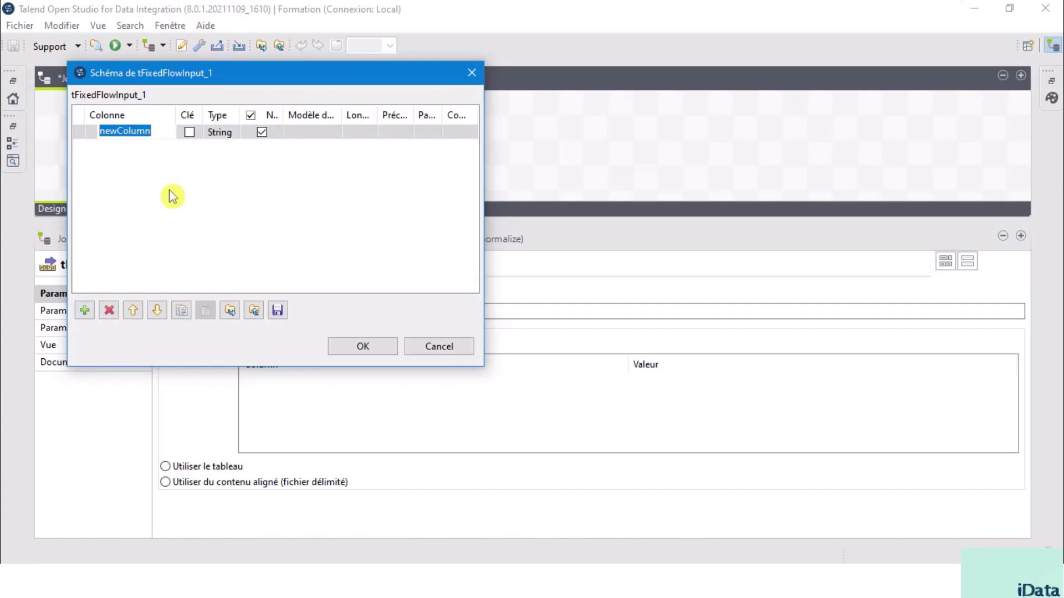
{"action": "type", "text": "CD_SOUS_CATEGORIE"}
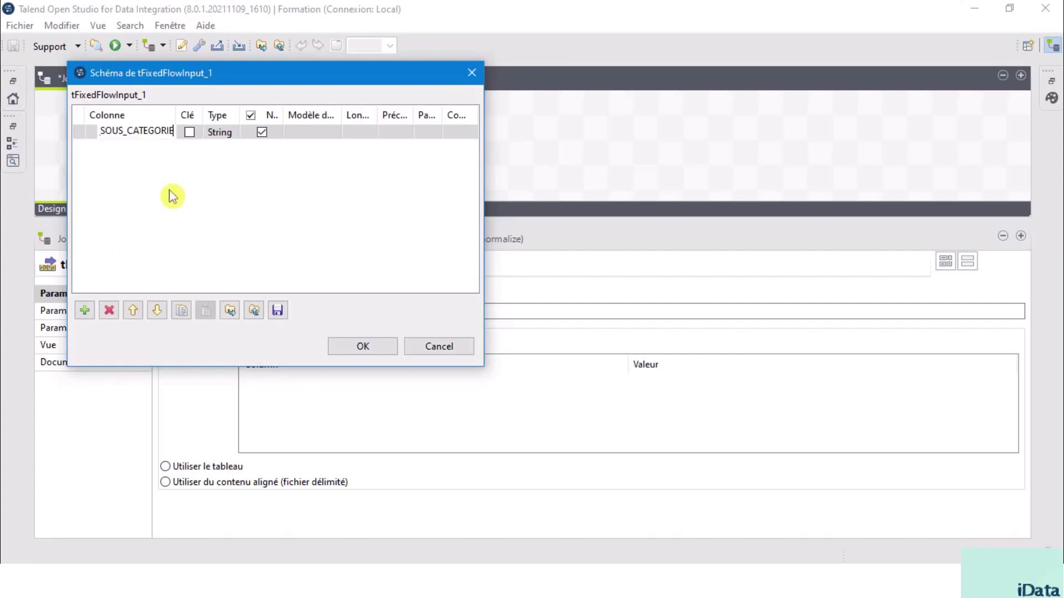
{"action": "left_click", "coordinate": [170, 193]}
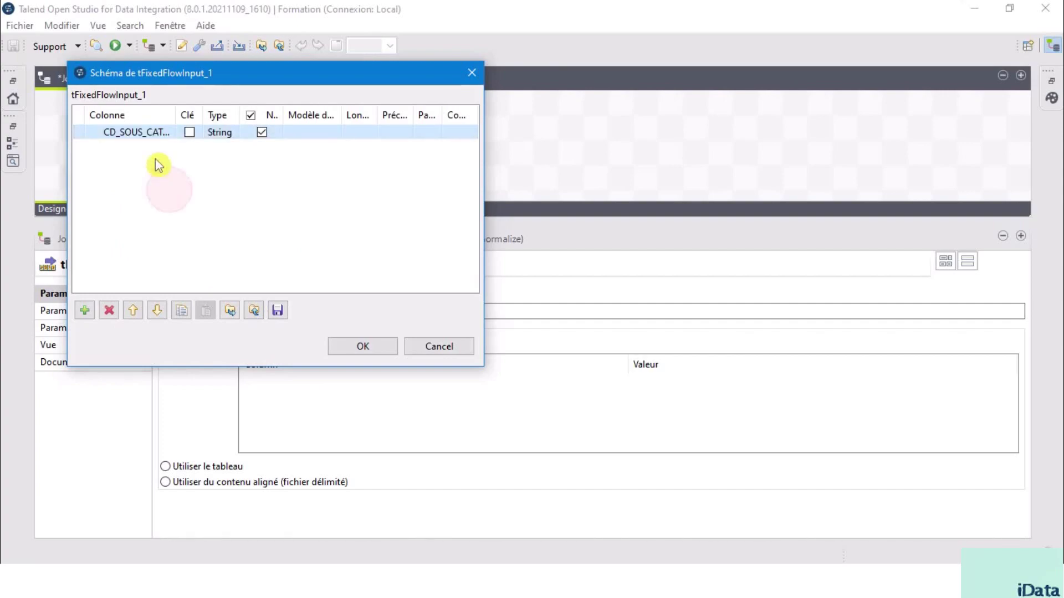
Add a second schema column named LB_CATEGORIE and apply the schema.
{"action": "left_click", "coordinate": [85, 311]}
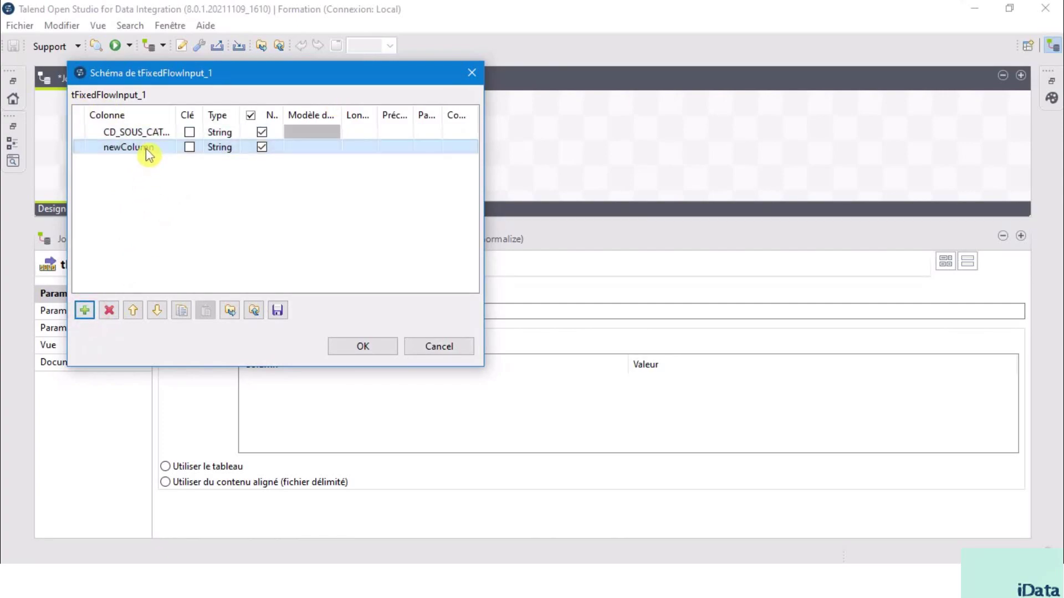
{"action": "type", "text": "LB_CATEGORIE"}
{"action": "left_click", "coordinate": [171, 209]}
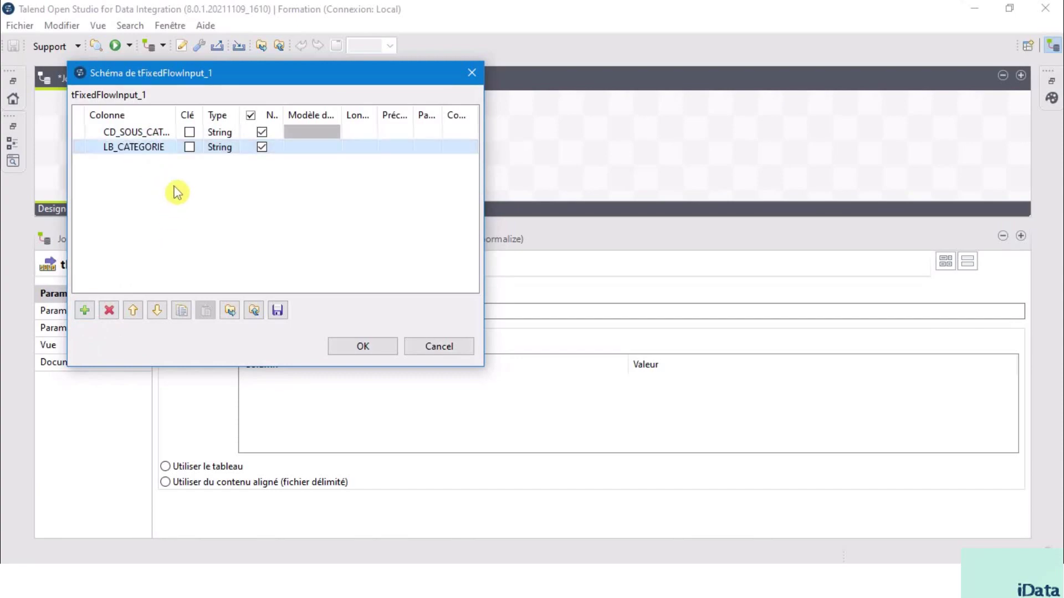
{"action": "left_click", "coordinate": [376, 346]}
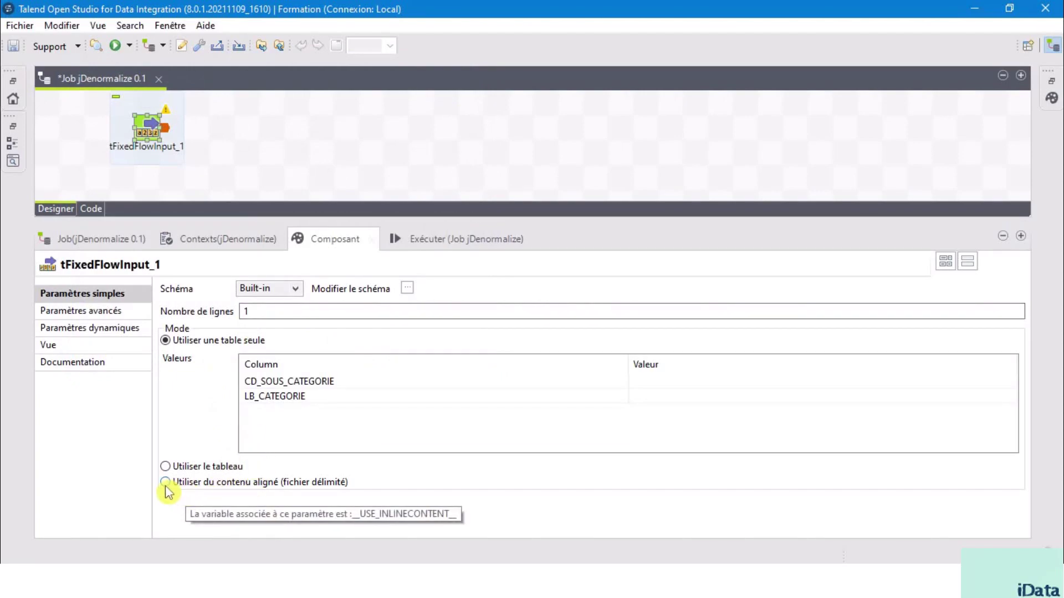
Use delimited inline content with the rows SC001|Technologie, SC002|Mobilier, SC003|Technologie, SC004|Mobilier, SC005|Mobilier and SC006|Fournitures de bureau.
{"action": "left_click", "coordinate": [184, 484]}
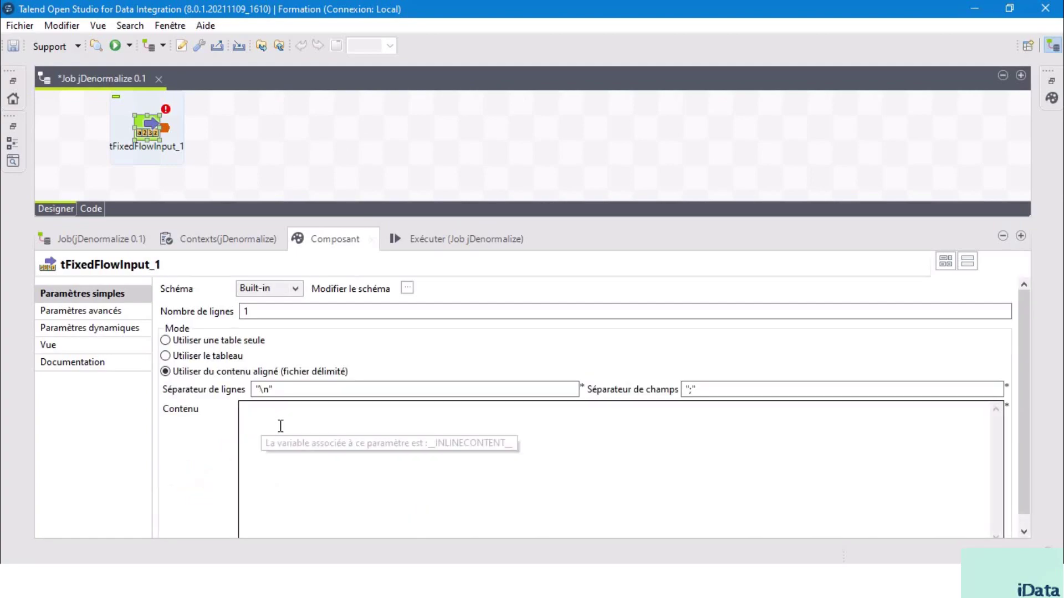
{"action": "left_click_drag", "start_coordinate": [424, 220], "coordinate": [424, 156]}
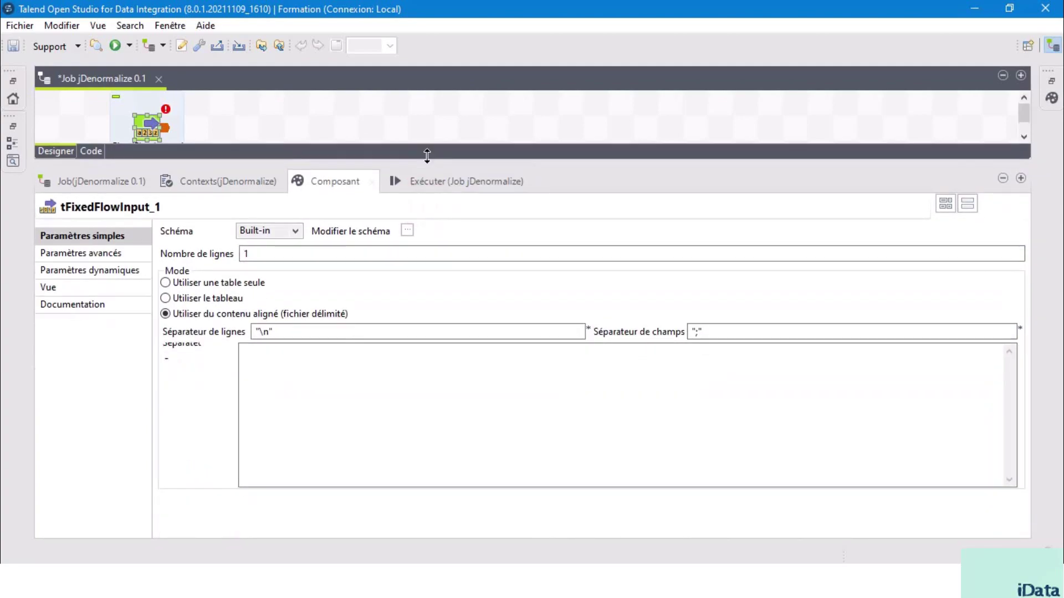
{"action": "left_click", "coordinate": [314, 385]}
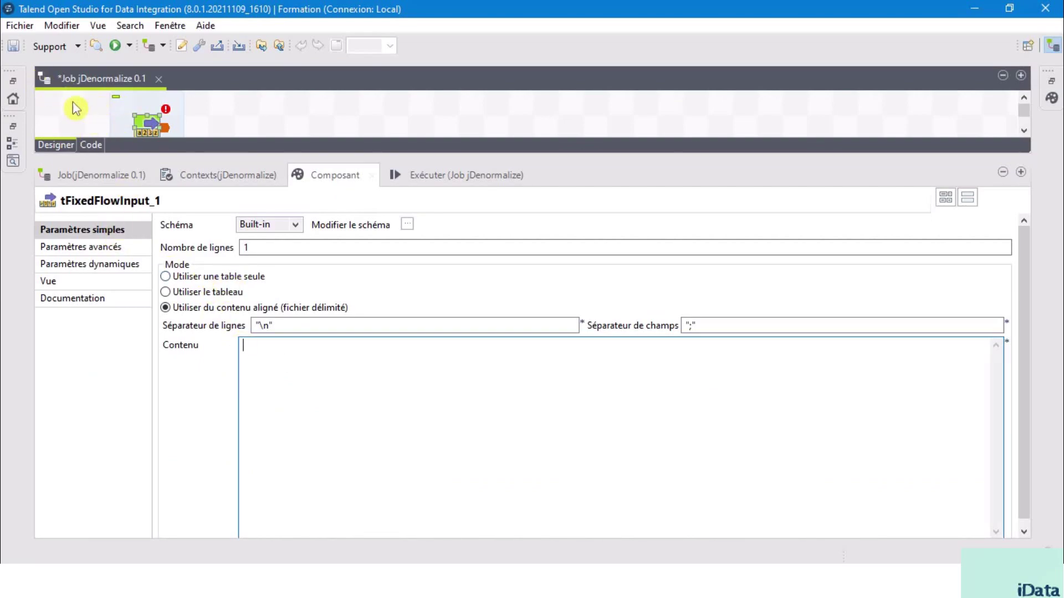
{"action": "type", "text": "SC001|Technologie SC002|Mobilier SC003|Technologie SC004|Mobilier SC005|Mobilier SC006|Fournitures de bureau"}
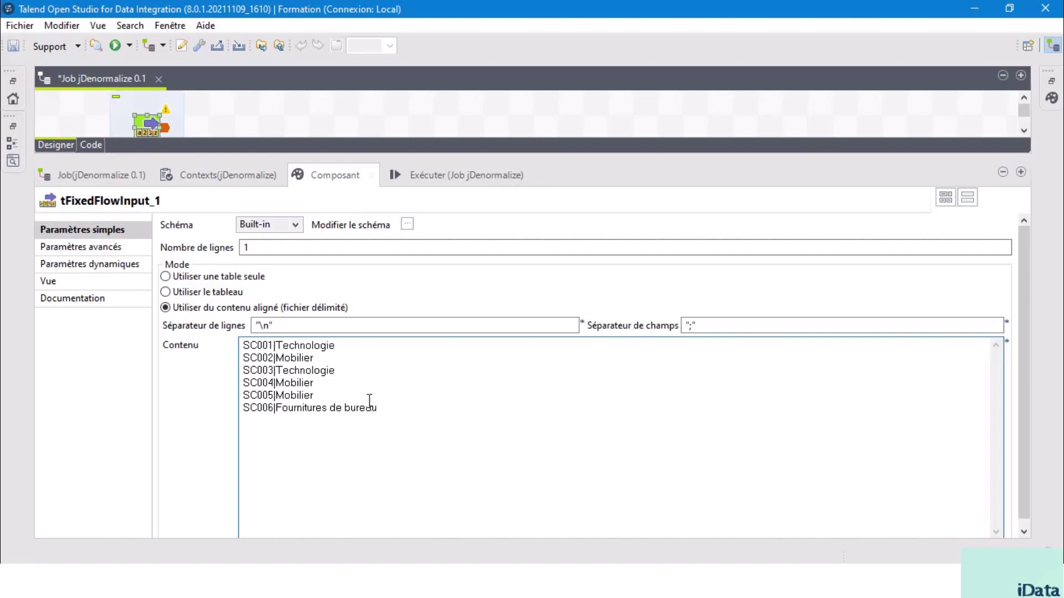
Examine how each inline content row pairs a sub-category code with its category label.
{"action": "double_click", "coordinate": [262, 345]}
{"action": "double_click", "coordinate": [350, 347]}
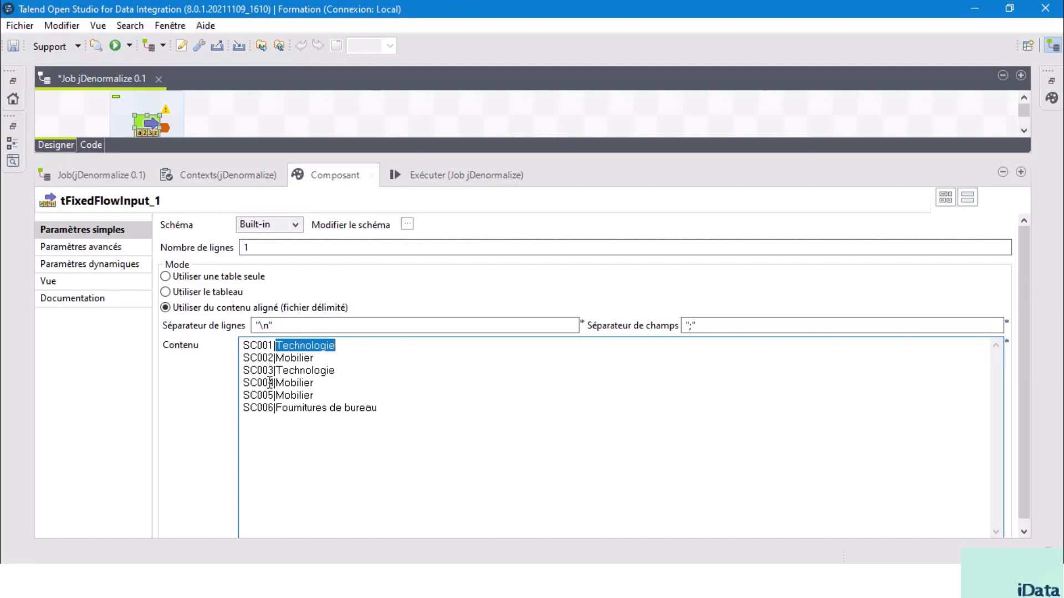
{"action": "double_click", "coordinate": [252, 349]}
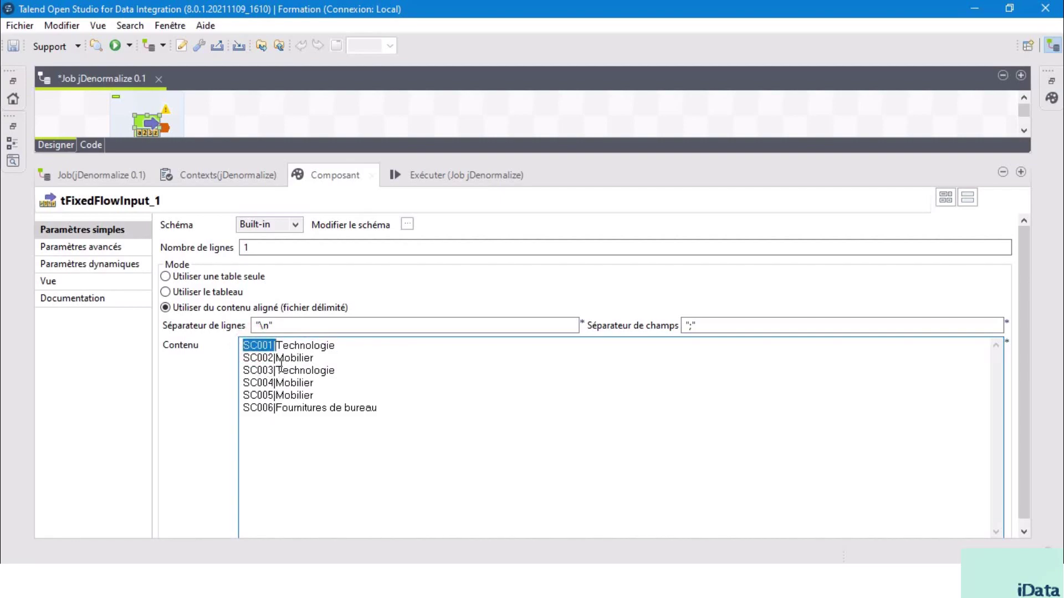
{"action": "double_click", "coordinate": [280, 345]}
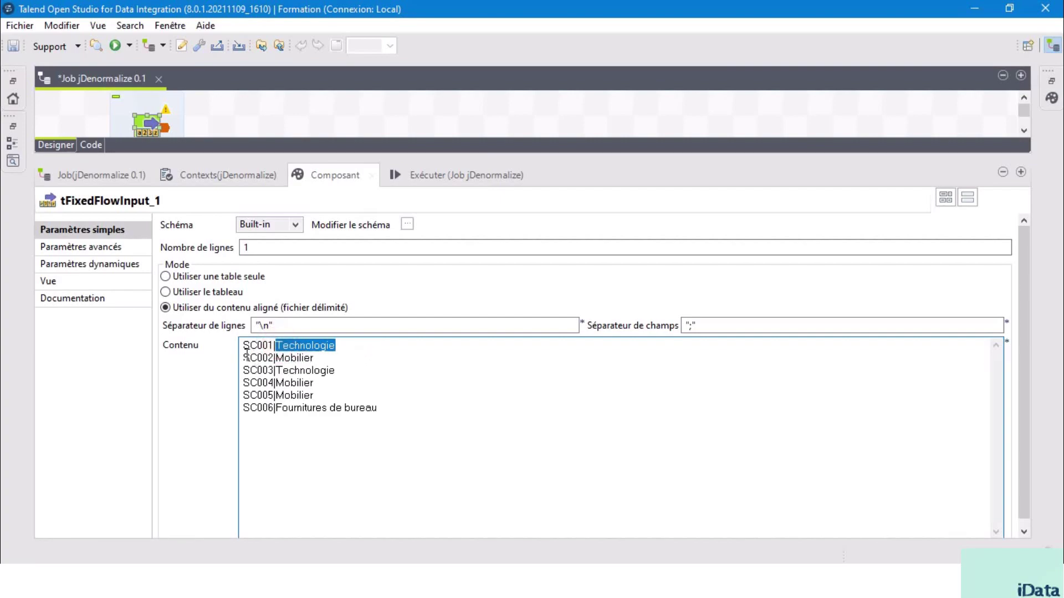
{"action": "left_click_drag", "start_coordinate": [244, 357], "coordinate": [269, 358]}
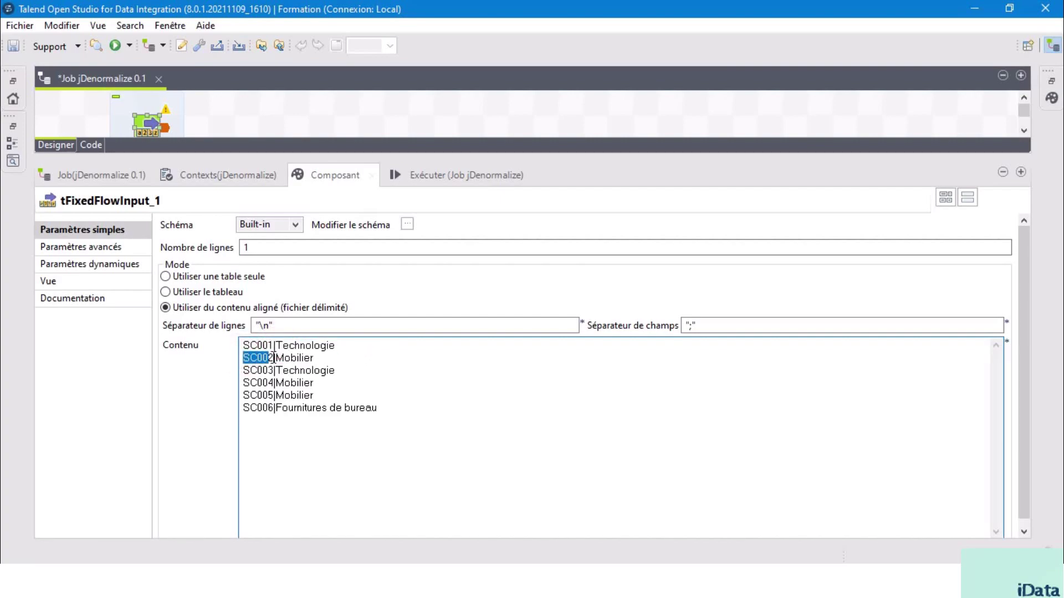
{"action": "double_click", "coordinate": [294, 358]}
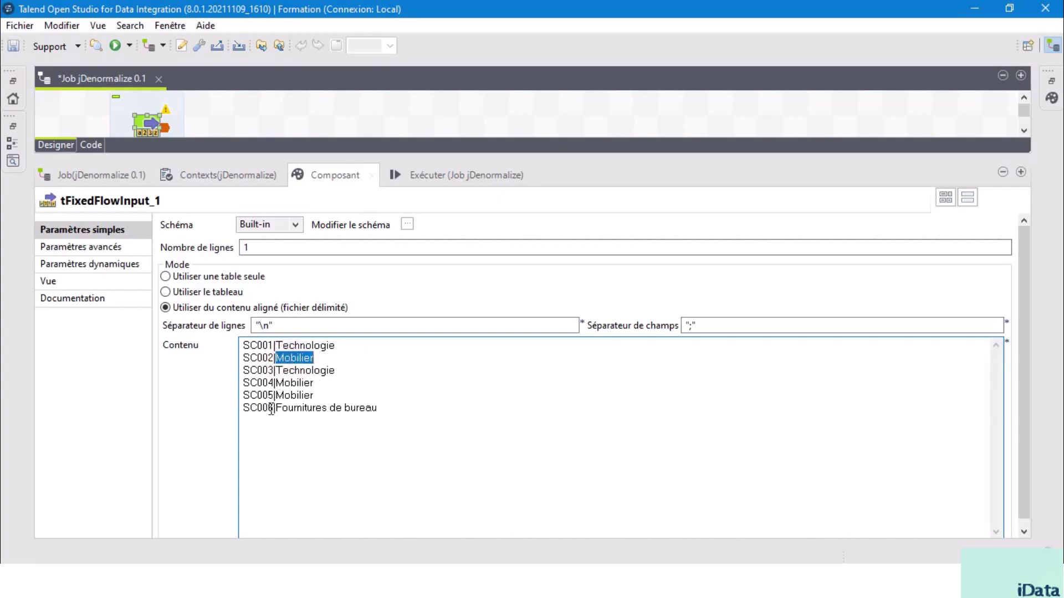
{"action": "left_click", "coordinate": [278, 390]}
Set the field separator of the inline content to "|".
{"action": "left_click", "coordinate": [276, 347]}
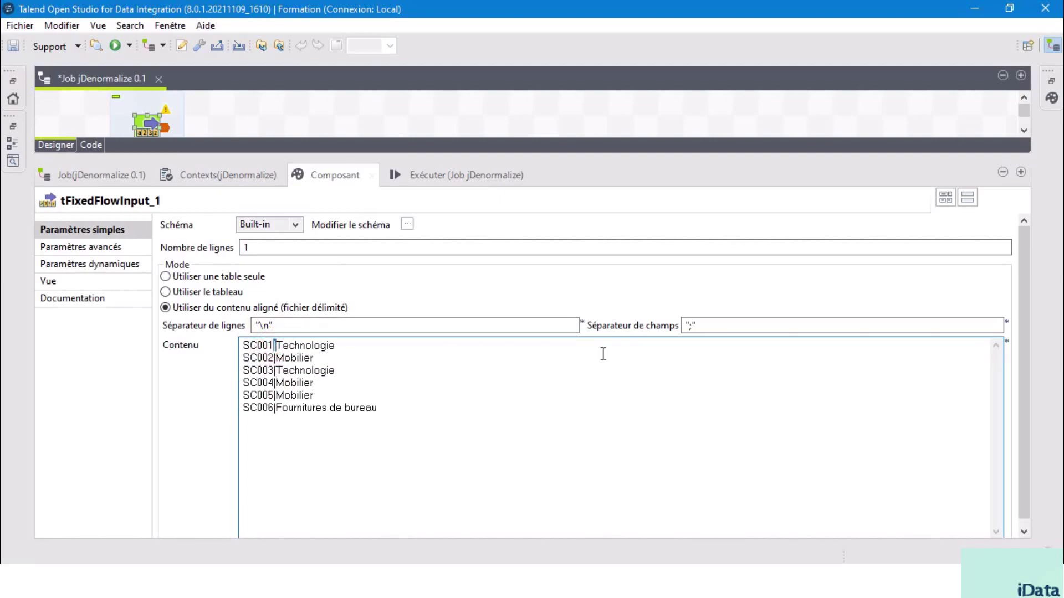
{"action": "left_click", "coordinate": [690, 326]}
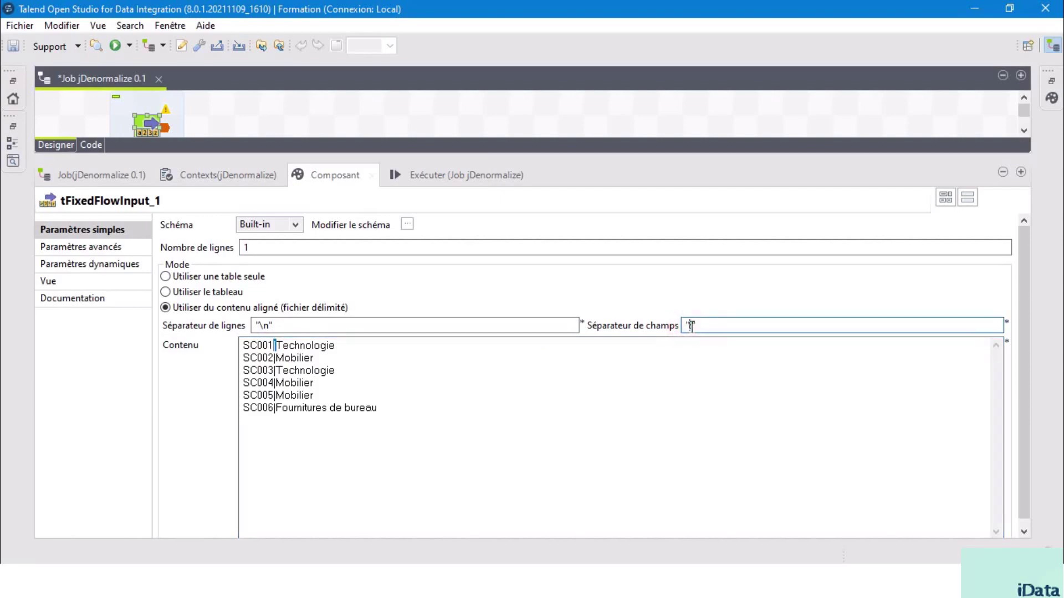
{"action": "double_click", "coordinate": [692, 326]}
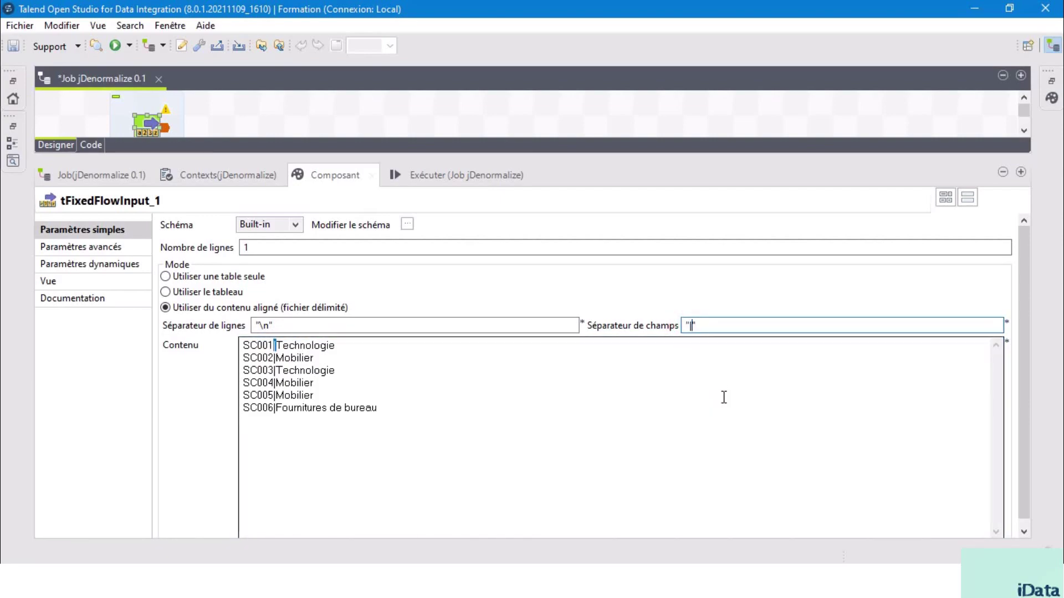
{"action": "left_click", "coordinate": [408, 412]}
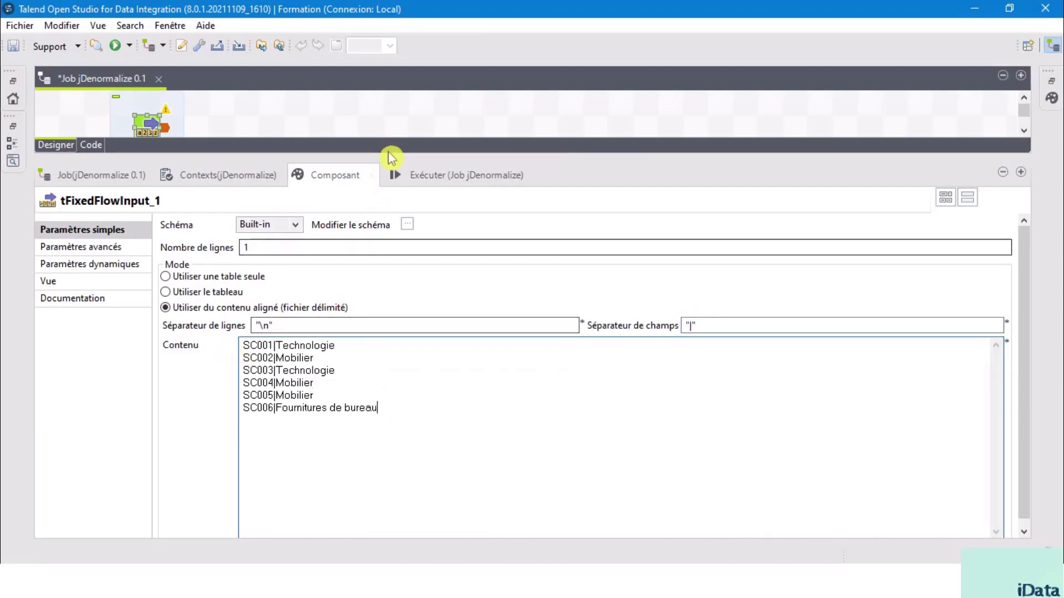
Add a tLogRow component to the job, aligned beside tFixedFlowInput_1.
{"action": "left_click_drag", "start_coordinate": [393, 159], "coordinate": [394, 247]}
{"action": "left_click", "coordinate": [261, 146]}
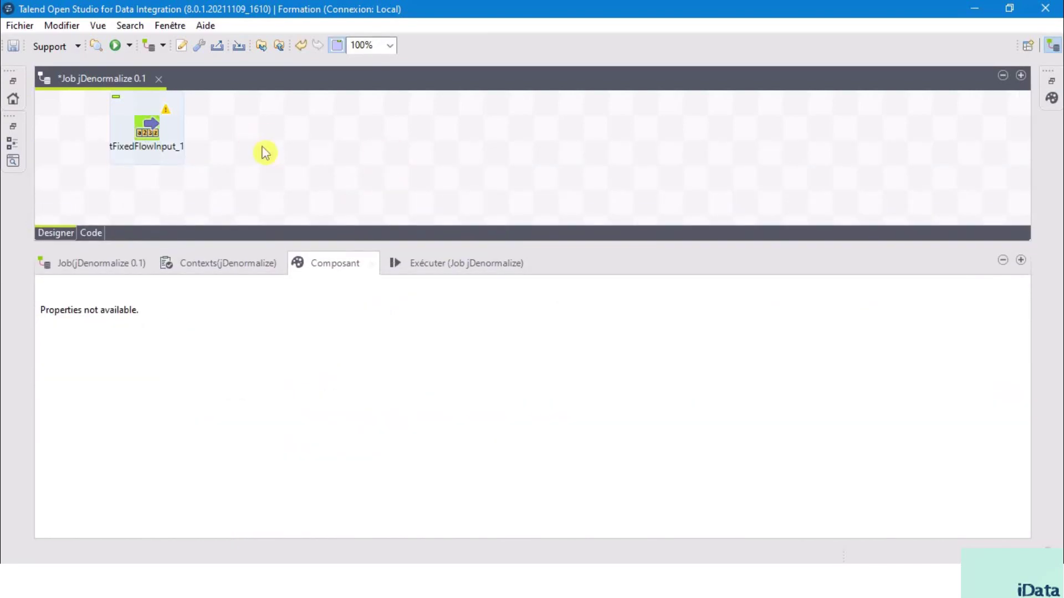
{"action": "type", "text": "tlo"}
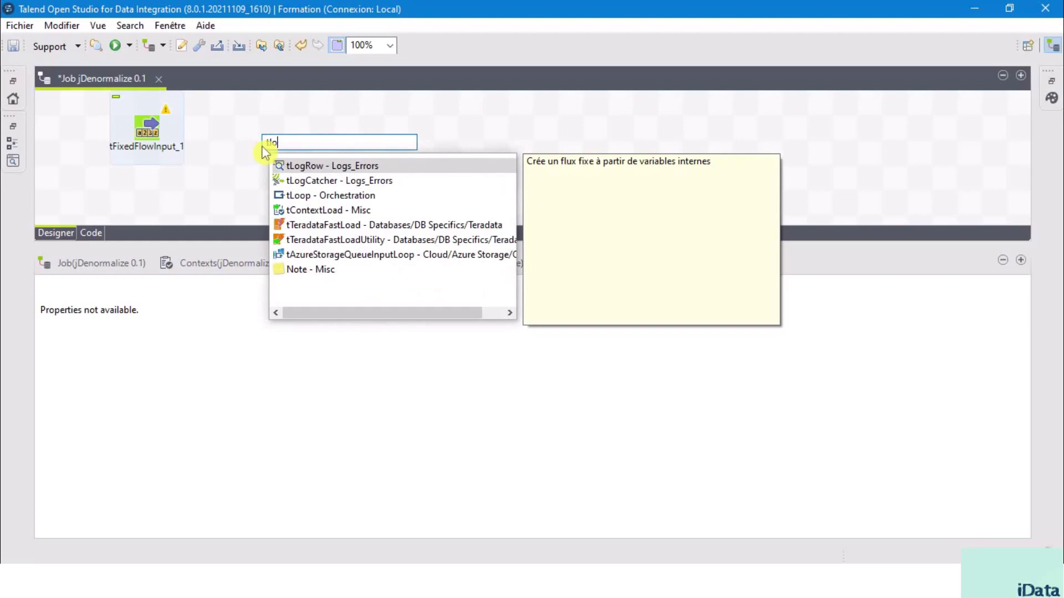
{"action": "double_click", "coordinate": [312, 166]}
{"action": "left_click_drag", "start_coordinate": [277, 149], "coordinate": [277, 125]}
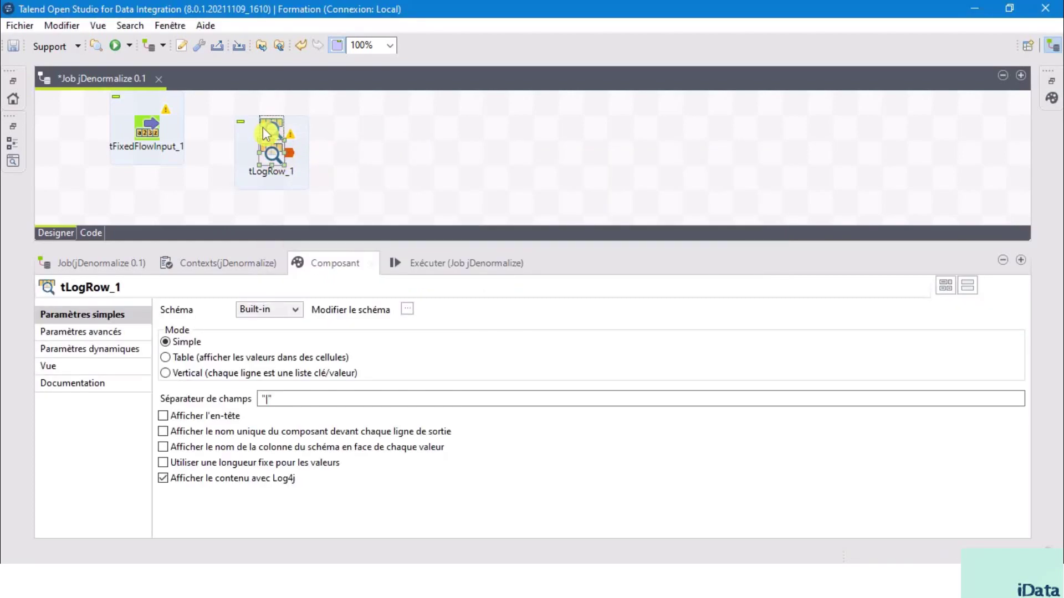
Connect tFixedFlowInput_1 to tLogRow_1 with a main (Principal) row.
{"action": "left_click", "coordinate": [137, 143]}
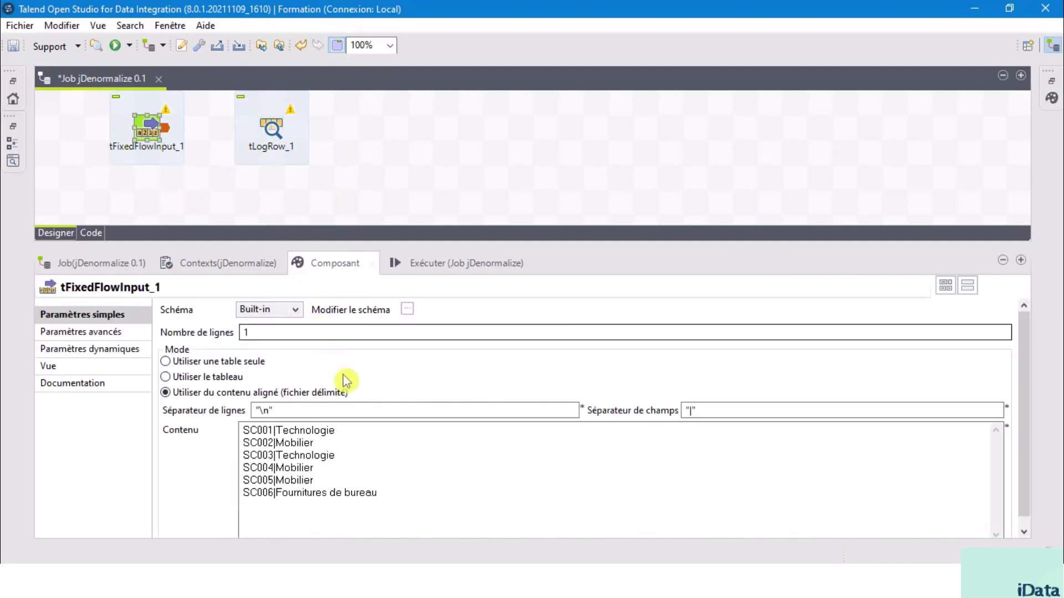
{"action": "right_click", "coordinate": [148, 132]}
{"action": "mouse_move", "coordinate": [163, 137]}
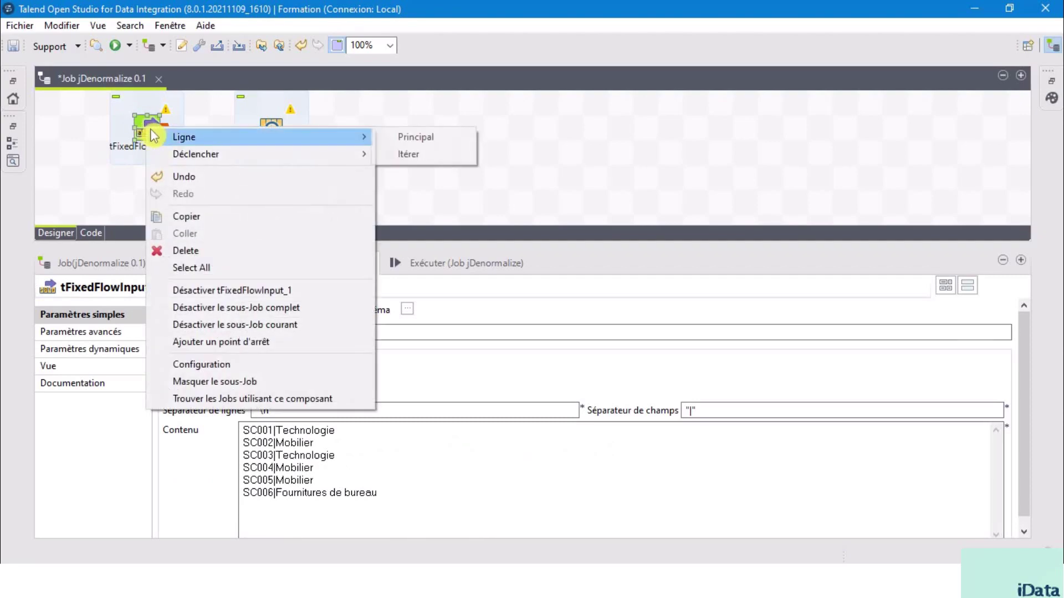
{"action": "left_click", "coordinate": [413, 137]}
{"action": "left_click", "coordinate": [270, 126]}
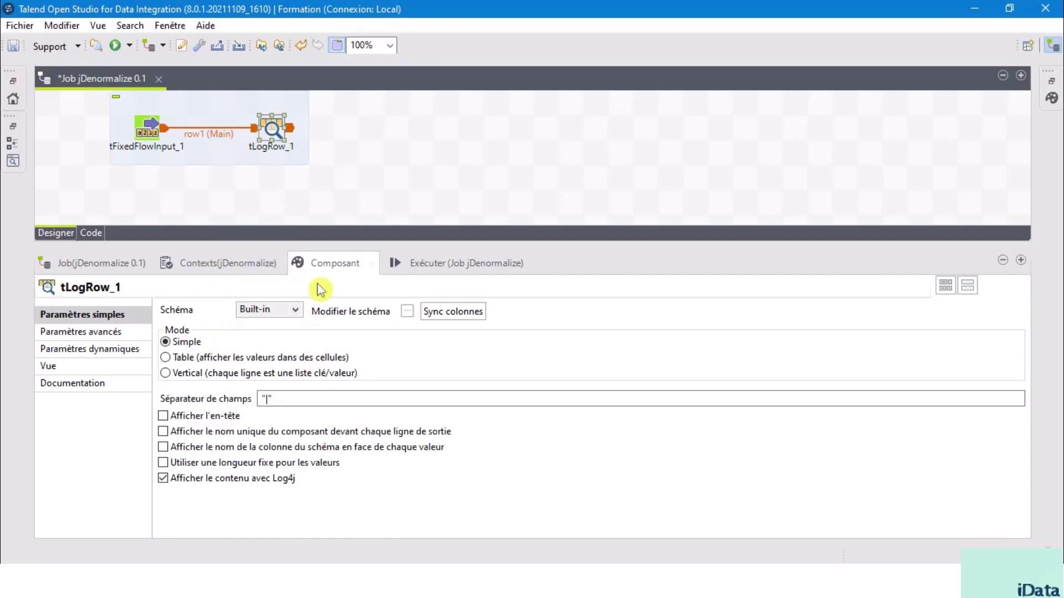
Set tLogRow_1 to the Table display mode and run the jDenormalize job.
{"action": "left_click", "coordinate": [169, 357]}
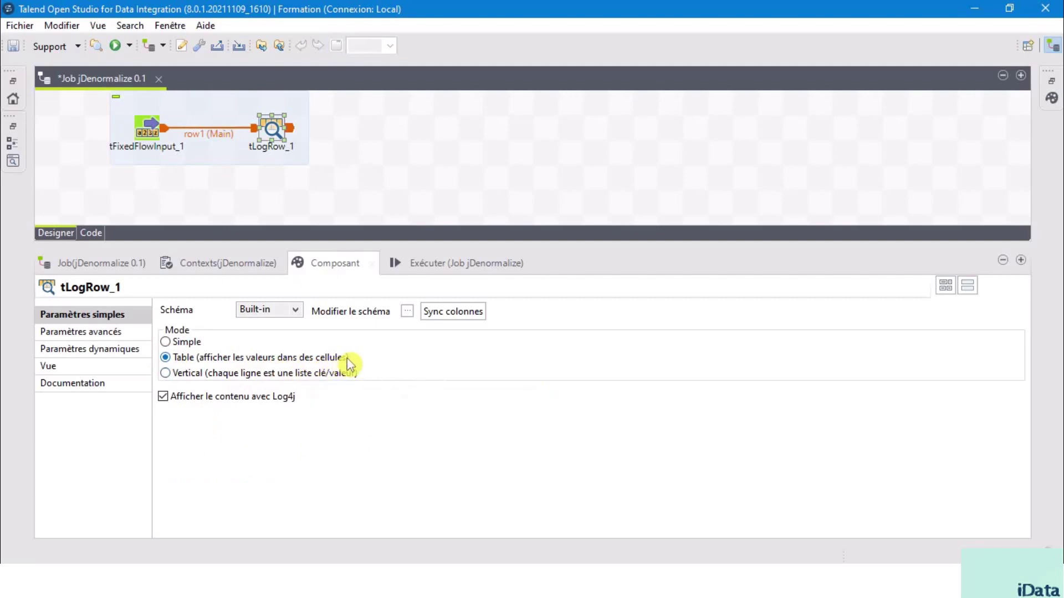
{"action": "left_click", "coordinate": [434, 262]}
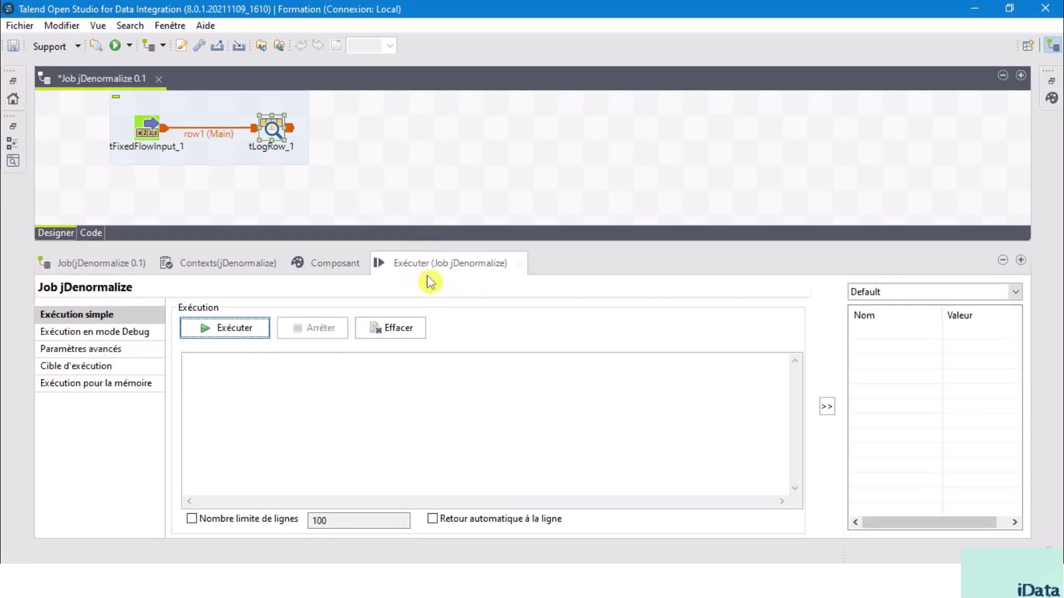
{"action": "left_click", "coordinate": [236, 330]}
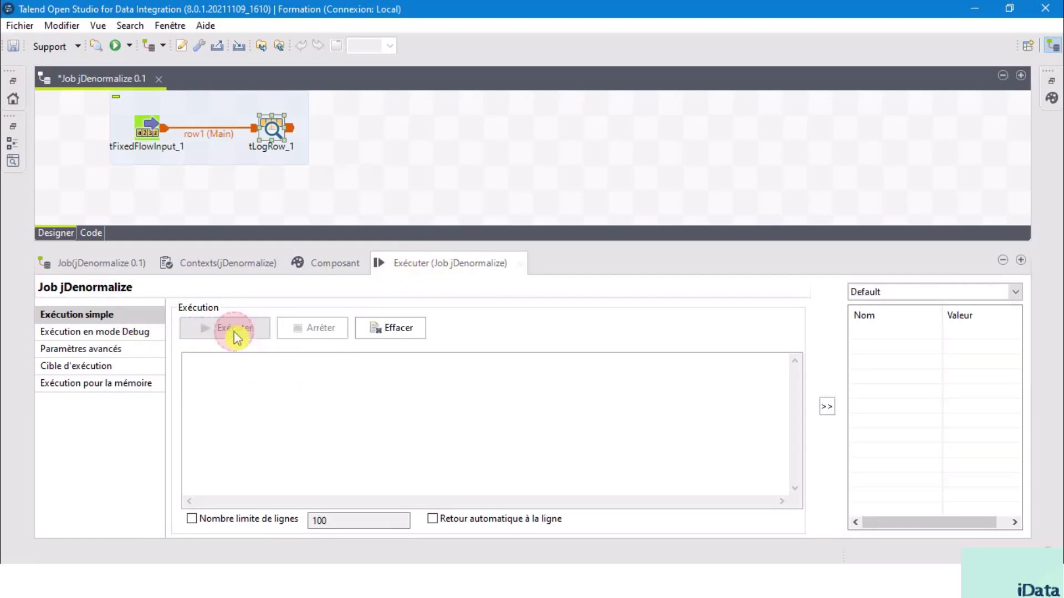
{"action": "left_click_drag", "start_coordinate": [471, 247], "coordinate": [473, 206]}
{"action": "scroll", "coordinate": [351, 359], "scroll_direction": "up", "scroll_amount": 1}
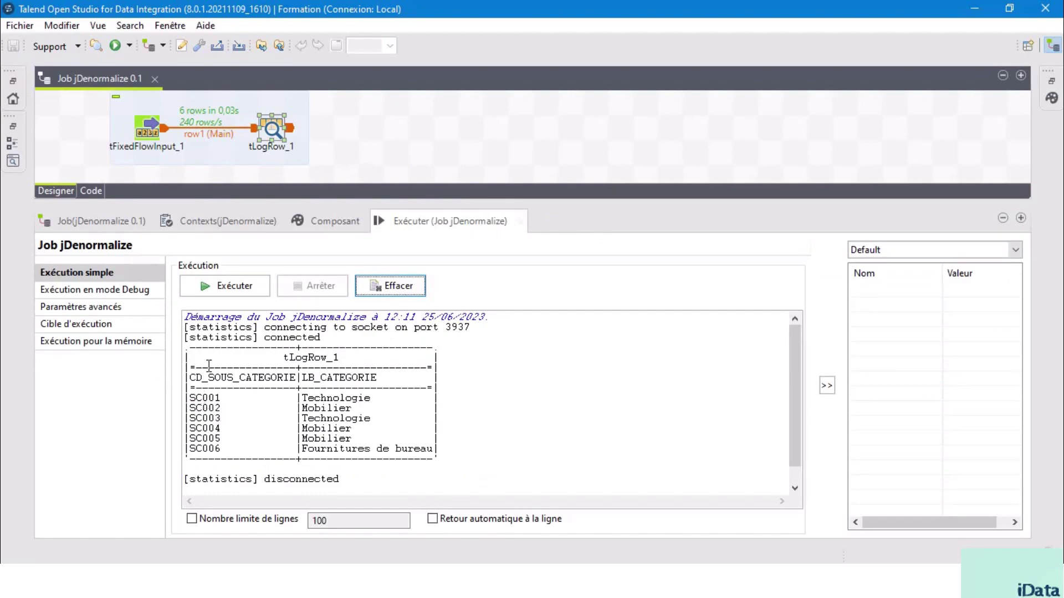
Examine in the run output how the sub-category codes are distributed across the repeated category labels.
{"action": "left_click", "coordinate": [146, 128]}
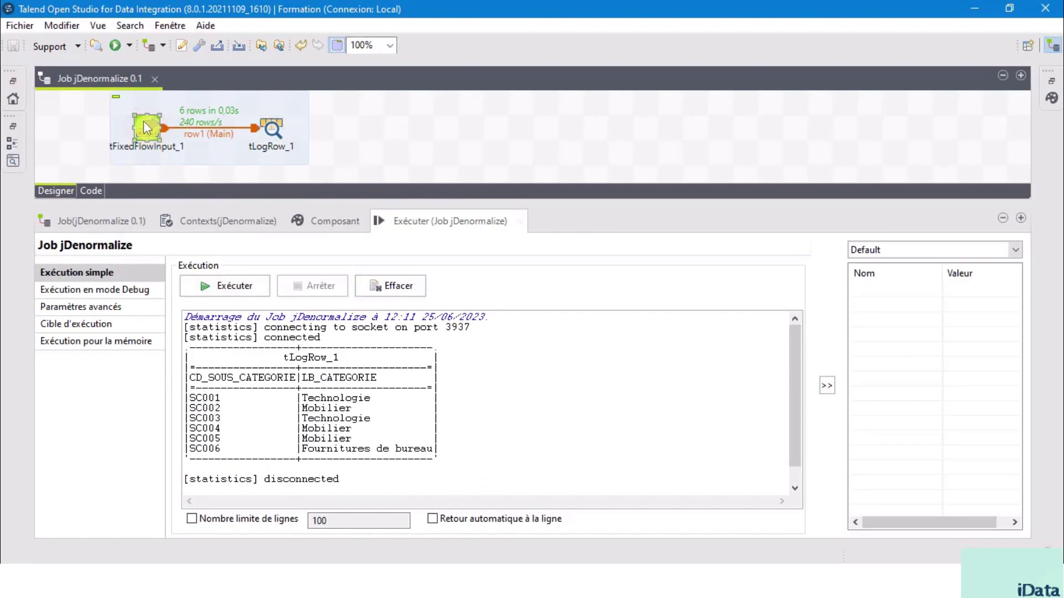
{"action": "left_click", "coordinate": [196, 397]}
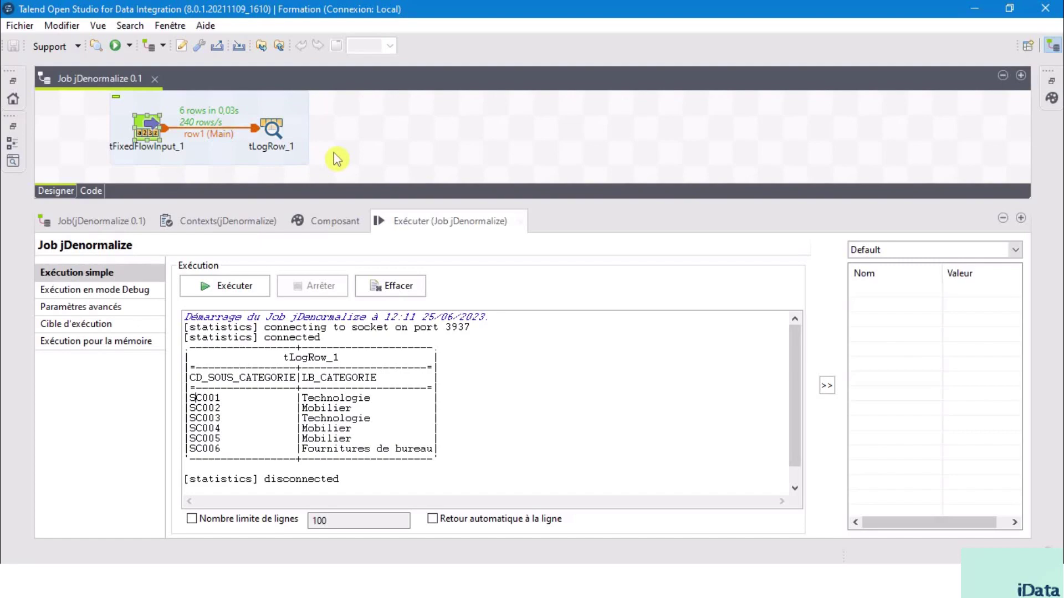
{"action": "double_click", "coordinate": [322, 398]}
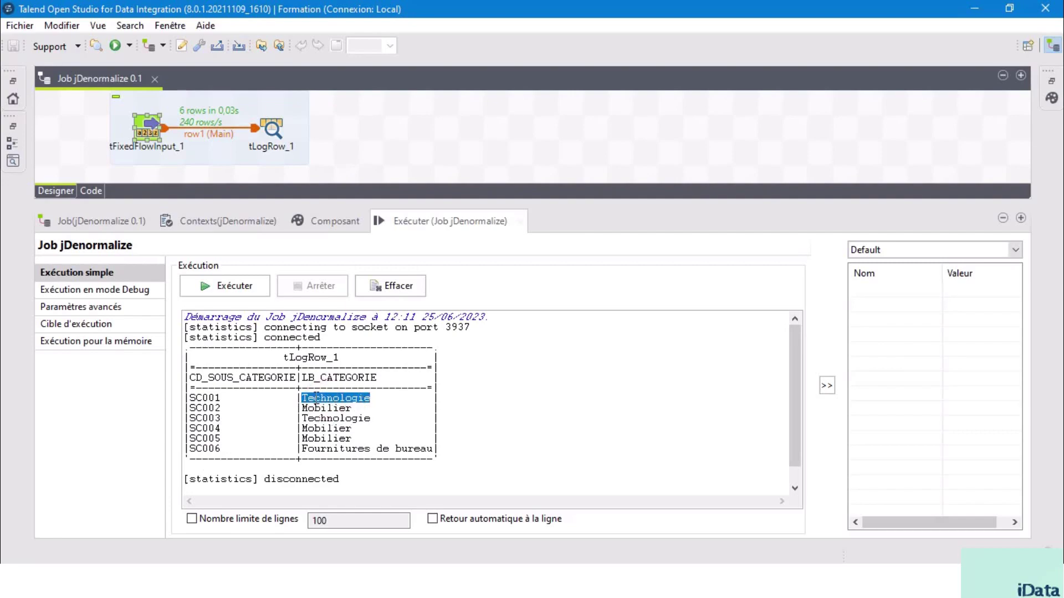
{"action": "double_click", "coordinate": [341, 397]}
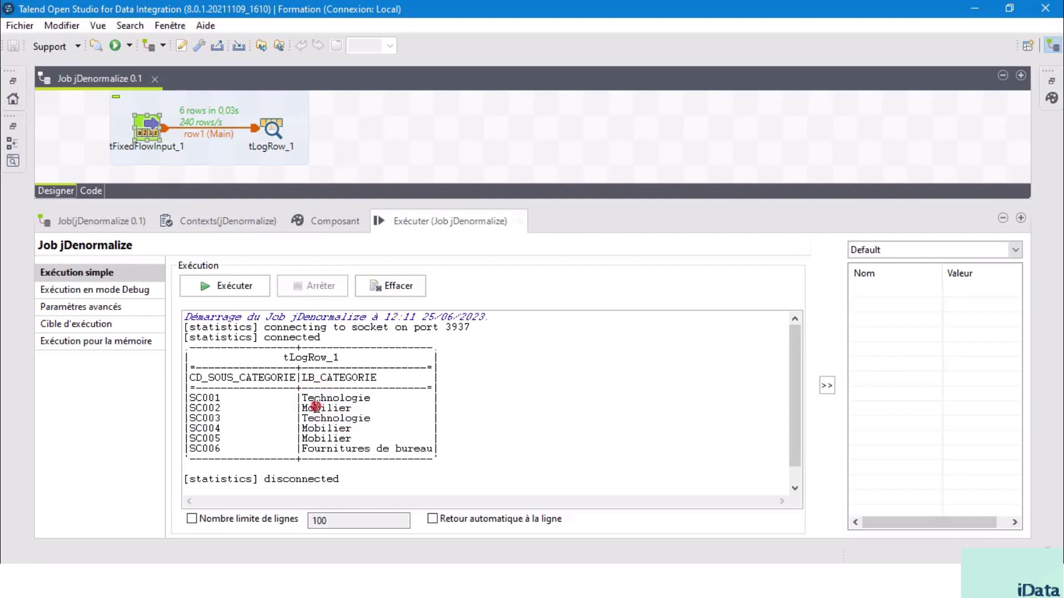
{"action": "double_click", "coordinate": [321, 408]}
{"action": "double_click", "coordinate": [319, 447]}
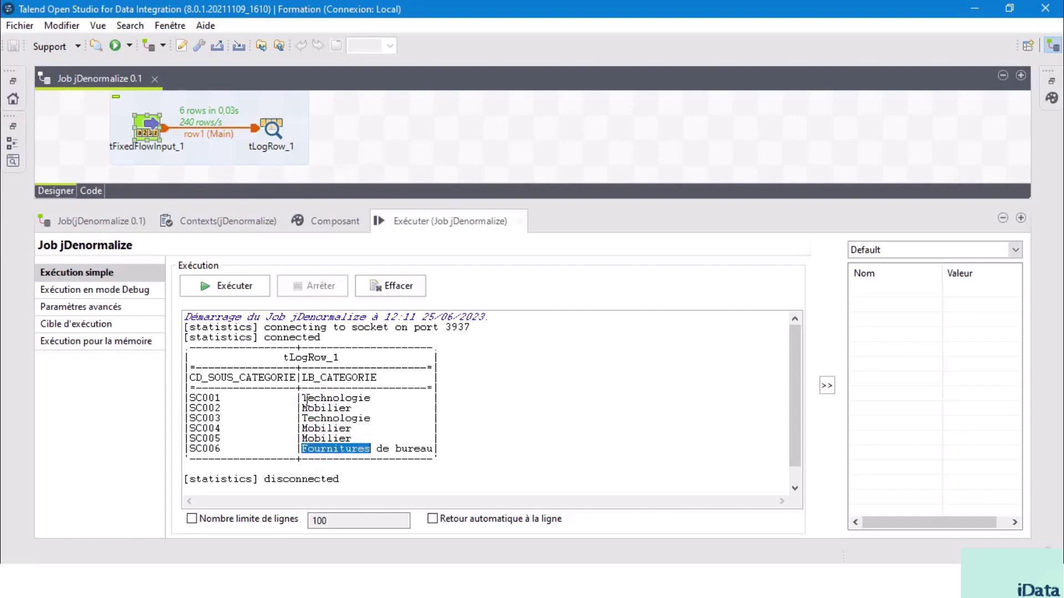
{"action": "double_click", "coordinate": [306, 399]}
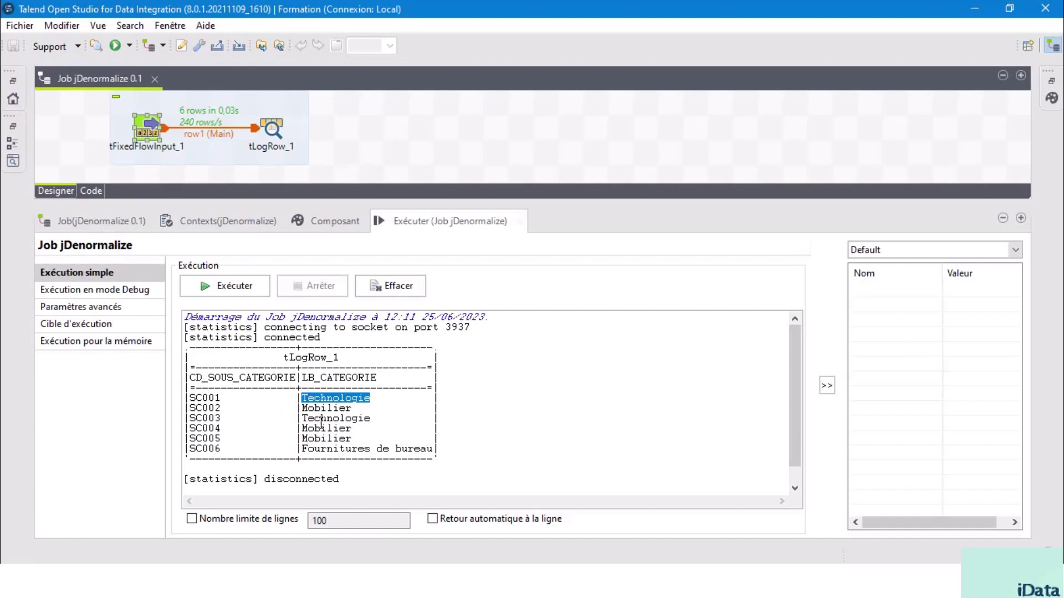
{"action": "double_click", "coordinate": [335, 397]}
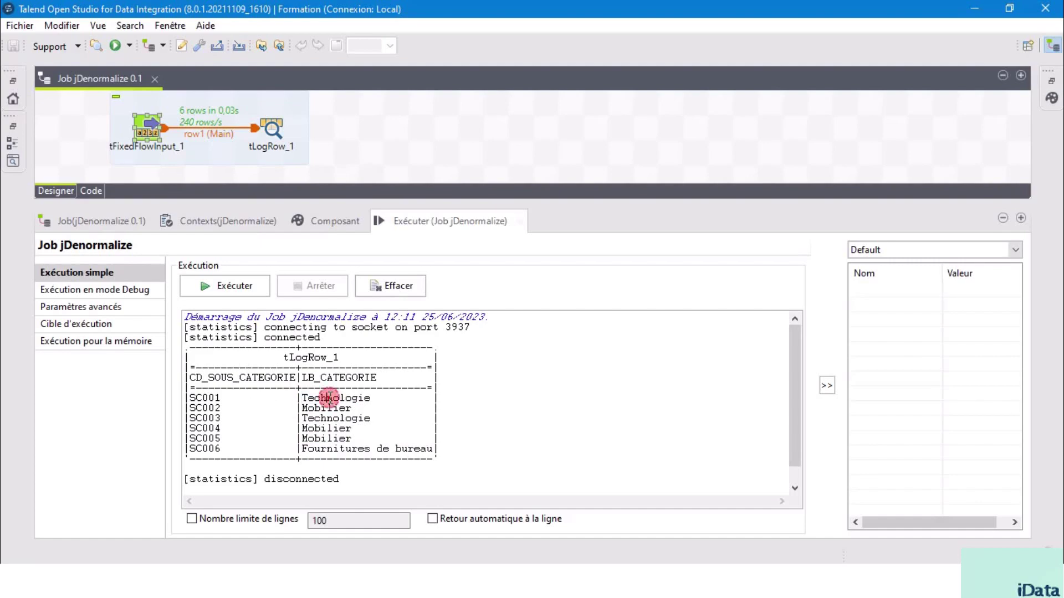
{"action": "double_click", "coordinate": [205, 398]}
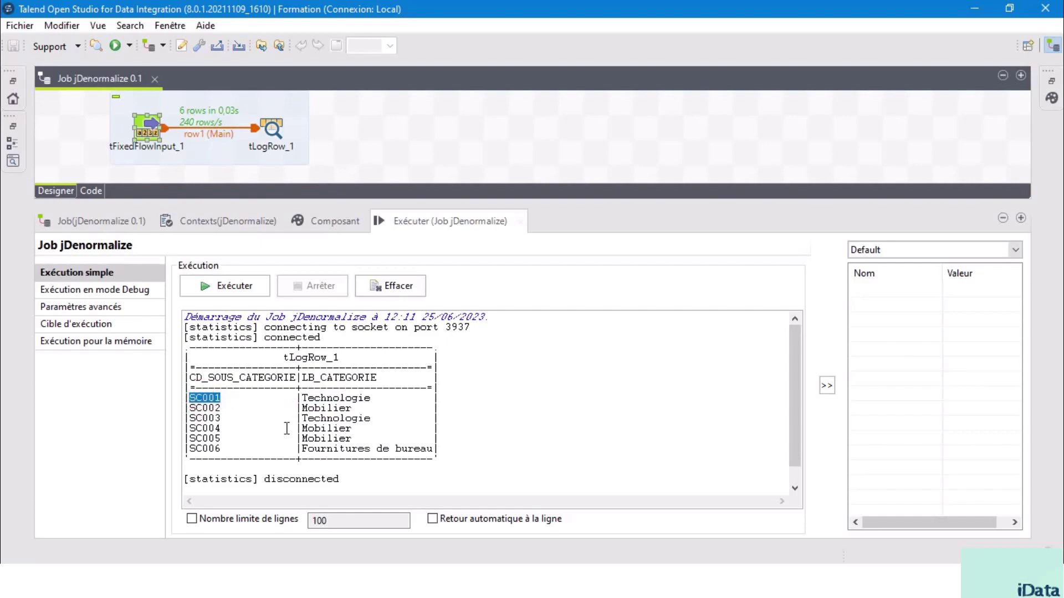
{"action": "double_click", "coordinate": [204, 419]}
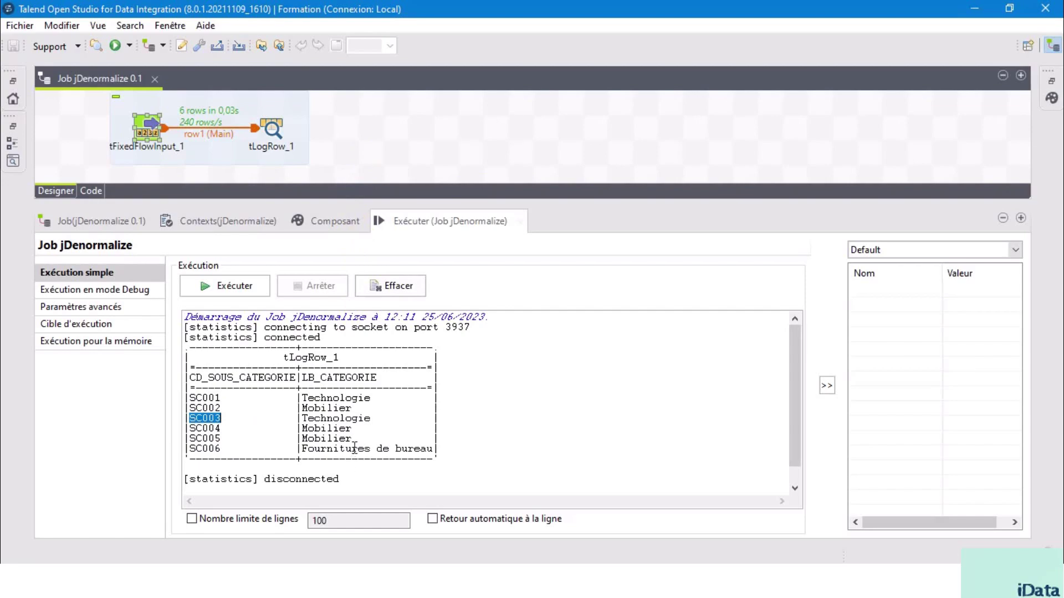
{"action": "double_click", "coordinate": [326, 397]}
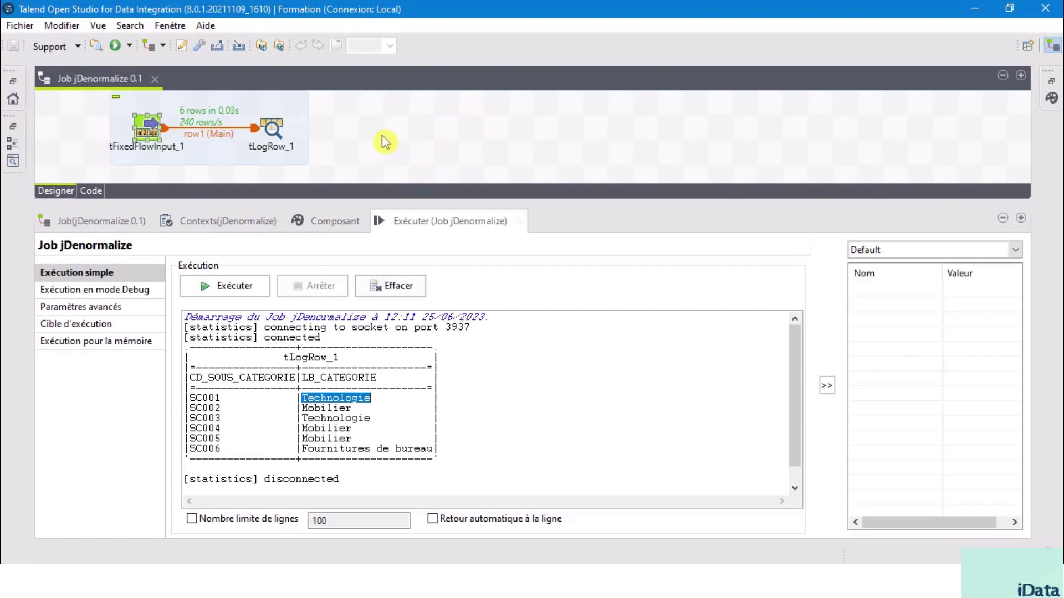
Add a tDenormalize component to the job and align it after tLogRow_1.
{"action": "left_click", "coordinate": [432, 133]}
{"action": "type", "text": "tde"}
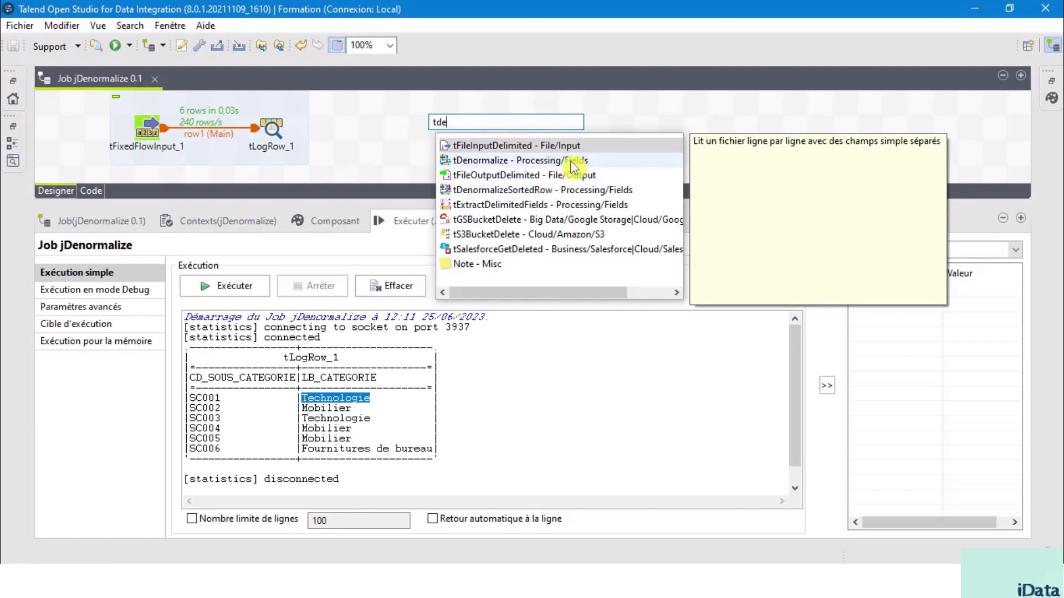
{"action": "left_click", "coordinate": [538, 164]}
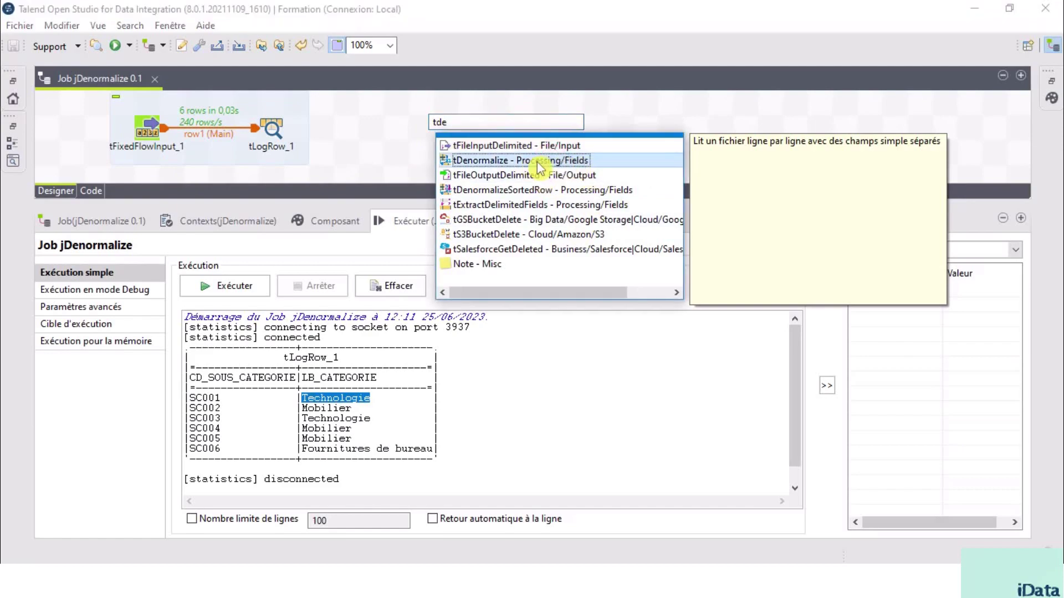
{"action": "double_click", "coordinate": [539, 164]}
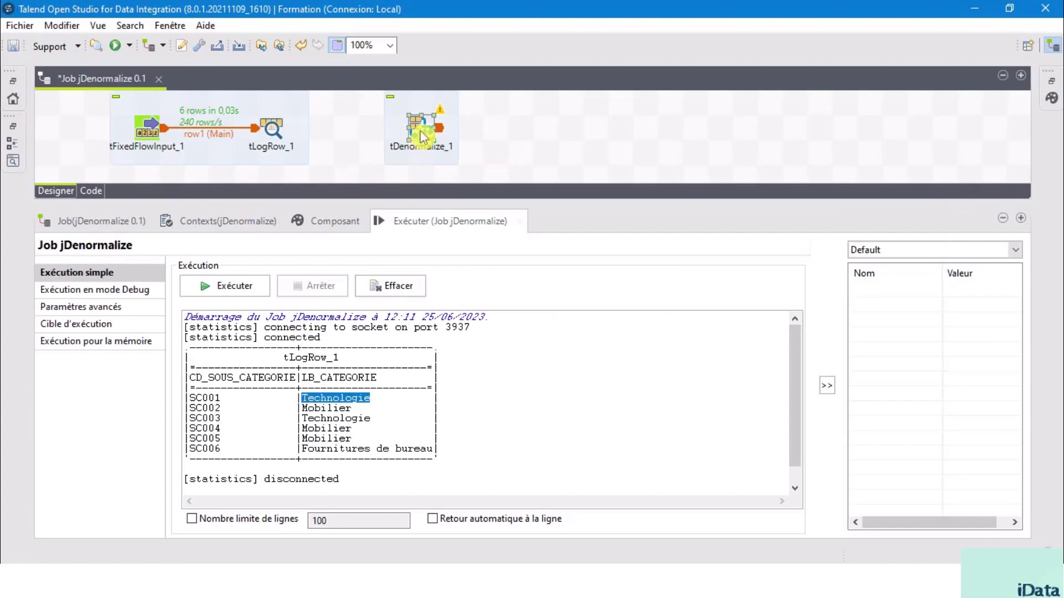
{"action": "left_click", "coordinate": [396, 136]}
{"action": "left_click", "coordinate": [518, 142]}
{"action": "left_click", "coordinate": [396, 136]}
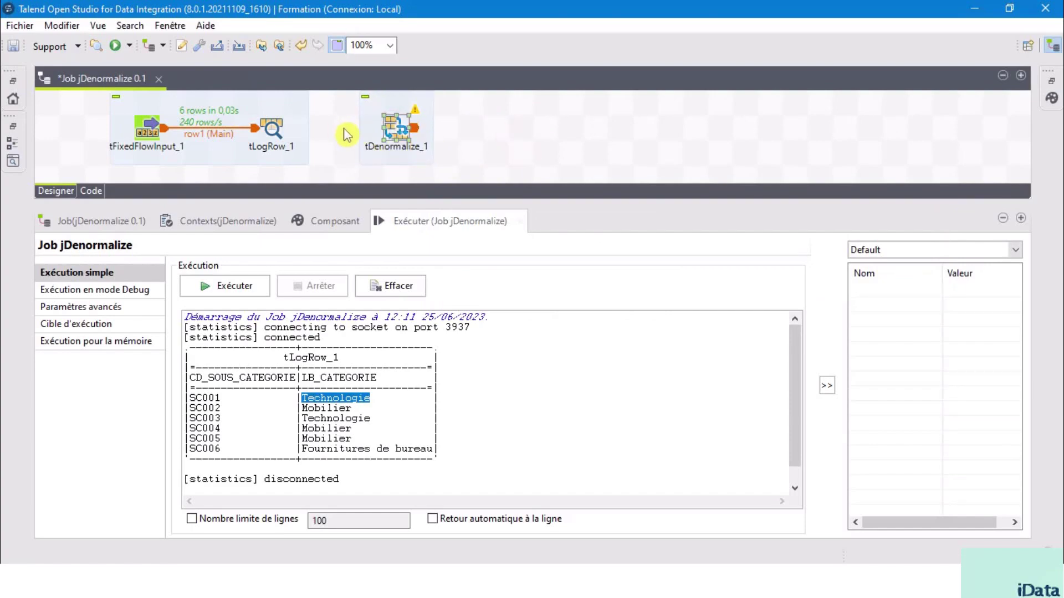
Connect tLogRow_1 to tDenormalize_1 with a main row.
{"action": "left_click", "coordinate": [277, 132]}
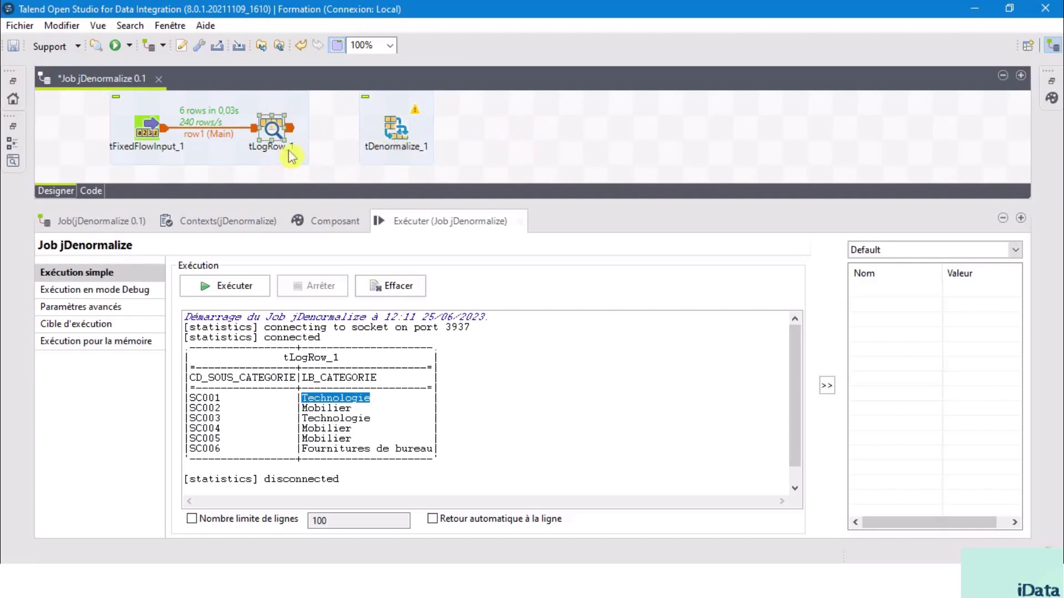
{"action": "left_click", "coordinate": [396, 127]}
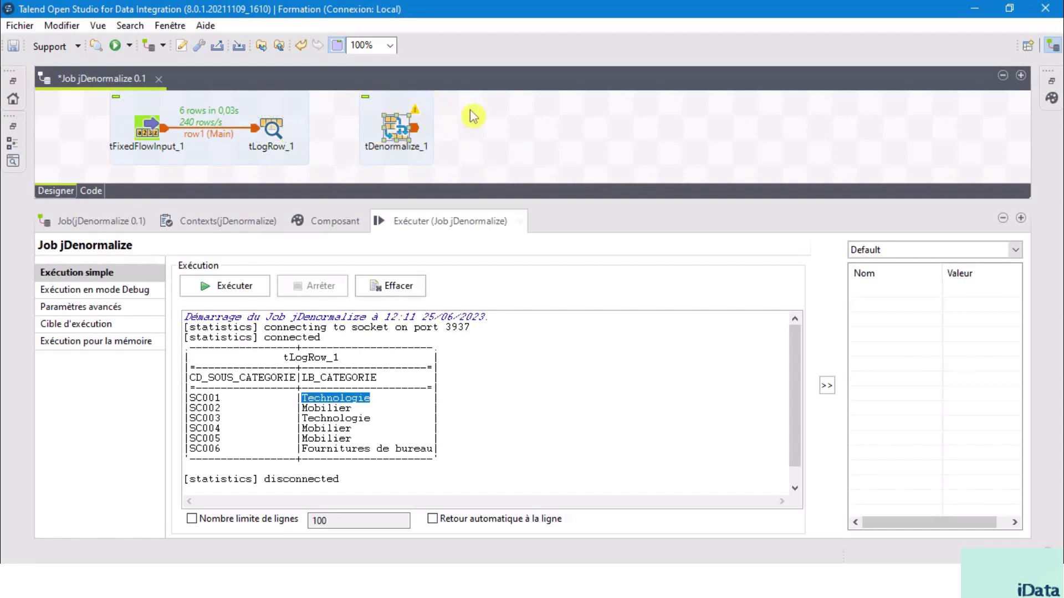
{"action": "left_click", "coordinate": [271, 131]}
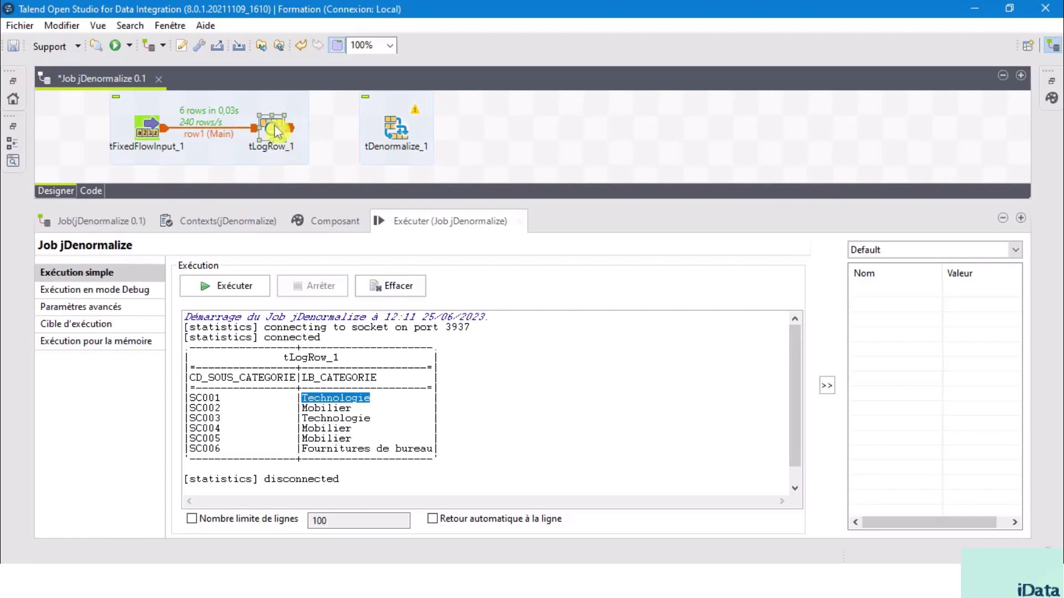
{"action": "left_click_drag", "start_coordinate": [290, 130], "coordinate": [402, 136]}
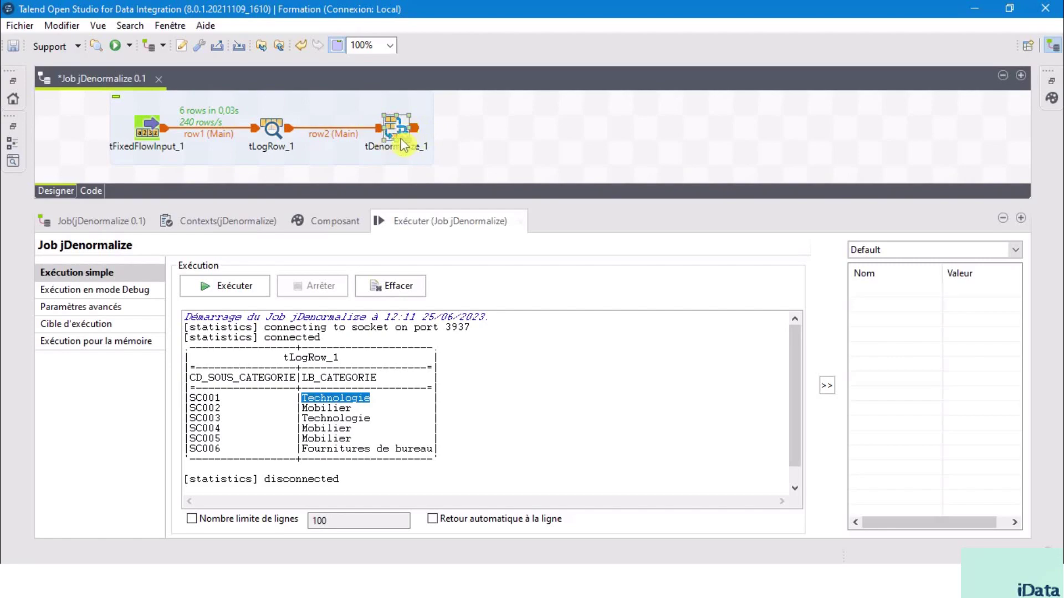
{"action": "left_click", "coordinate": [521, 131]}
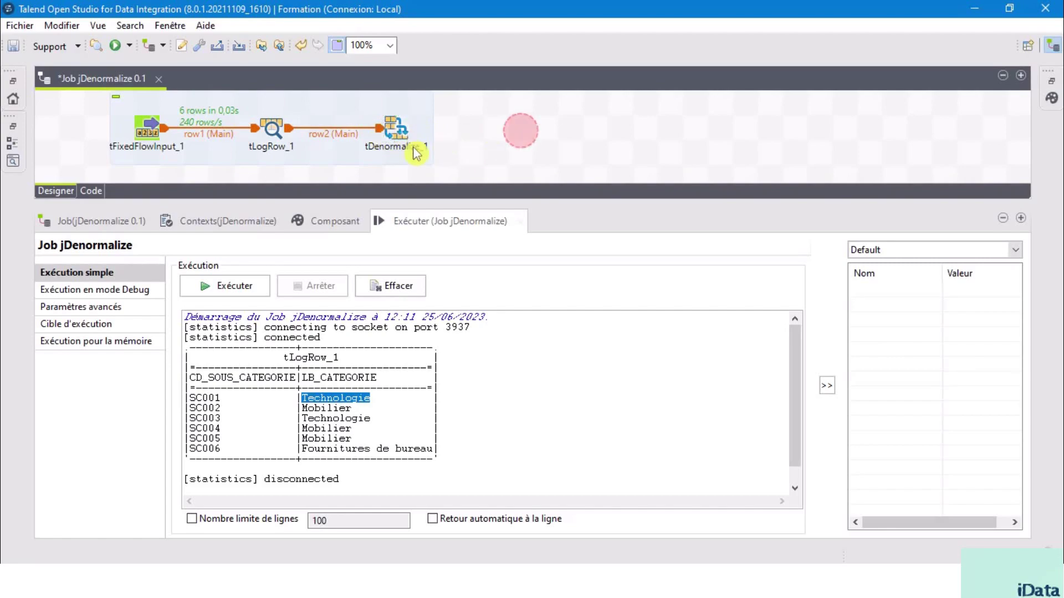
Synchronize the schema of tDenormalize_1 with the incoming tLogRow_1 columns, then check and accept its output schema.
{"action": "double_click", "coordinate": [396, 128]}
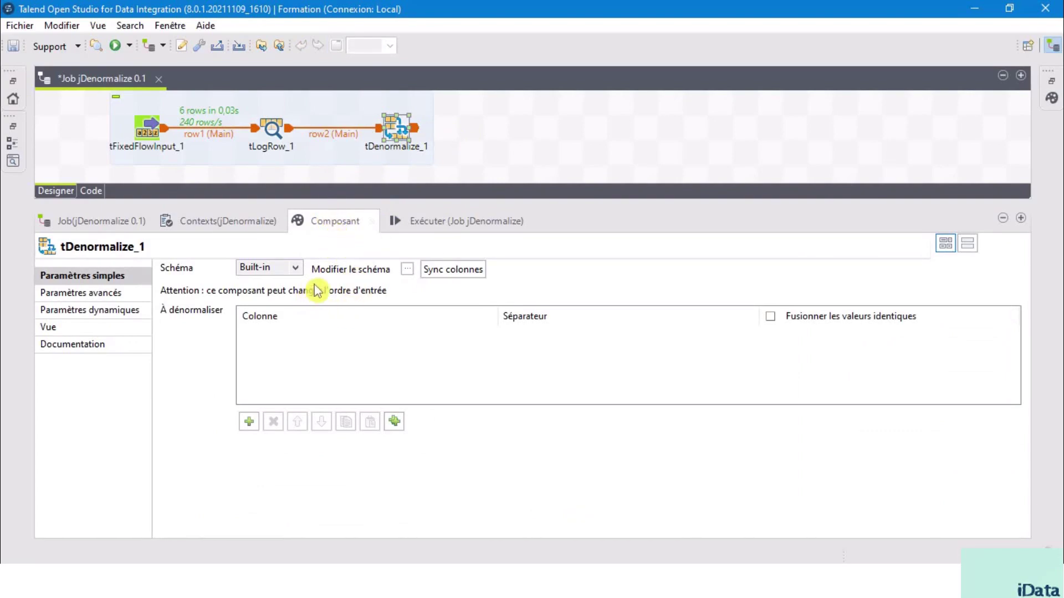
{"action": "left_click", "coordinate": [408, 272]}
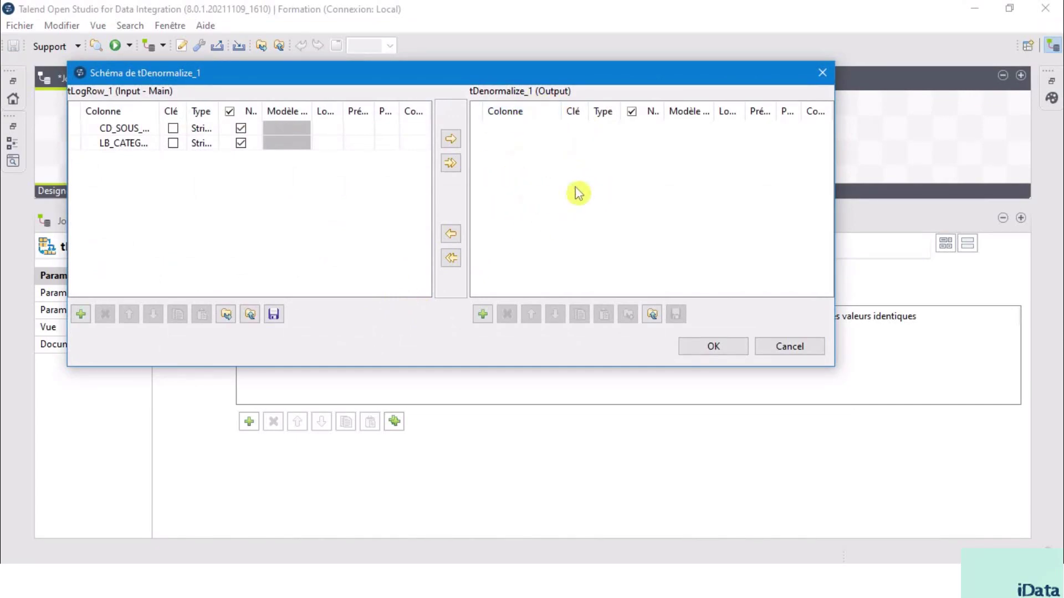
{"action": "left_click", "coordinate": [786, 347]}
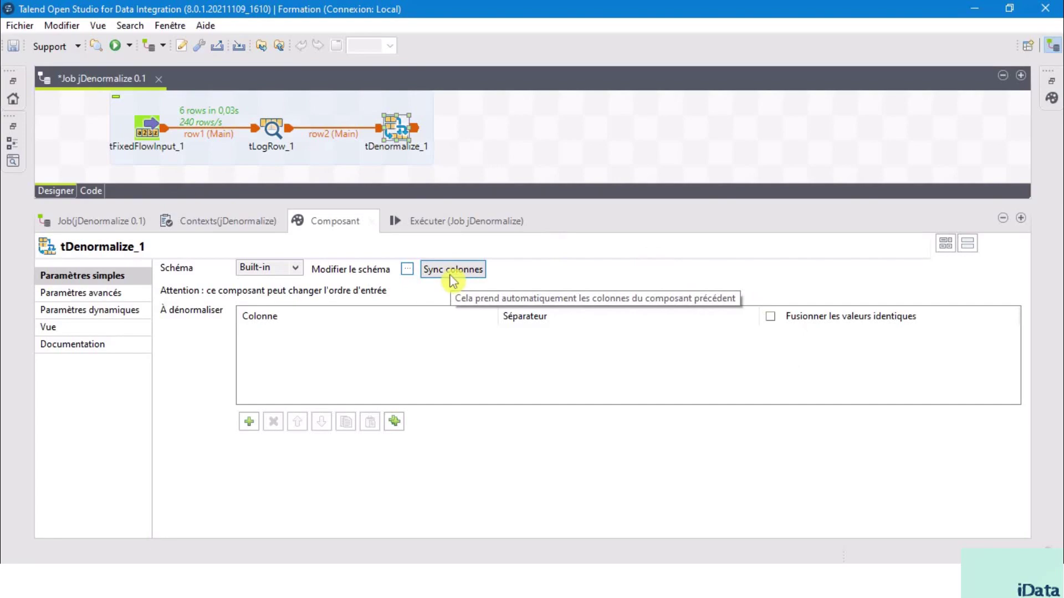
{"action": "left_click", "coordinate": [457, 275]}
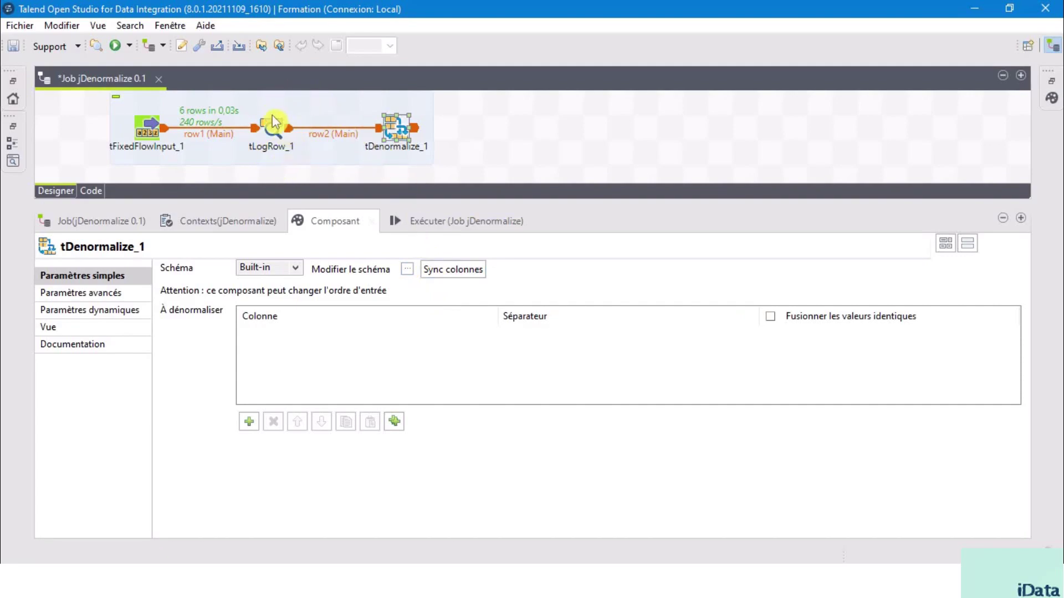
{"action": "left_click", "coordinate": [408, 272]}
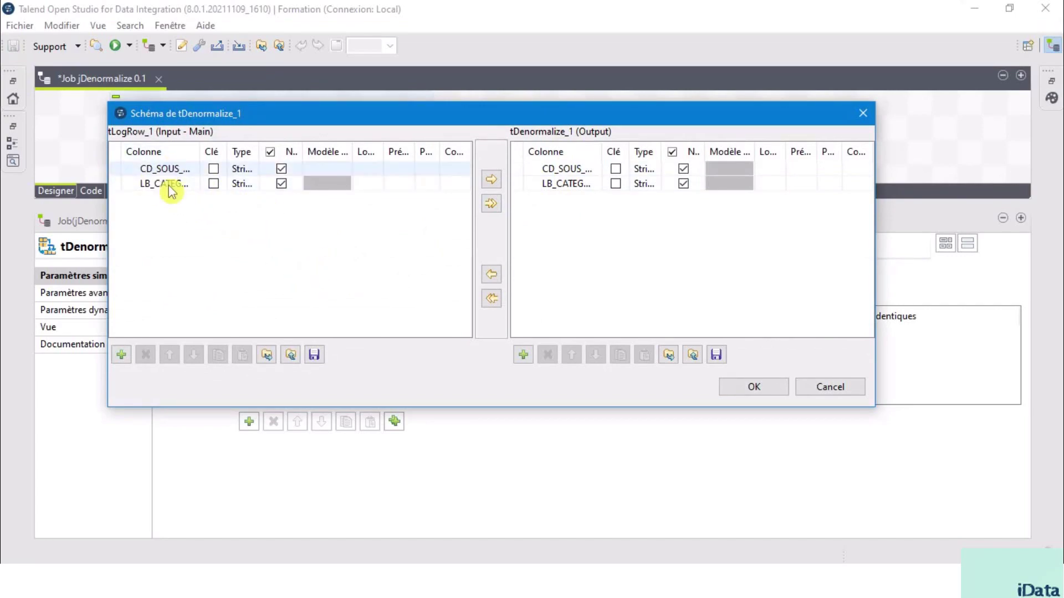
{"action": "left_click", "coordinate": [757, 389]}
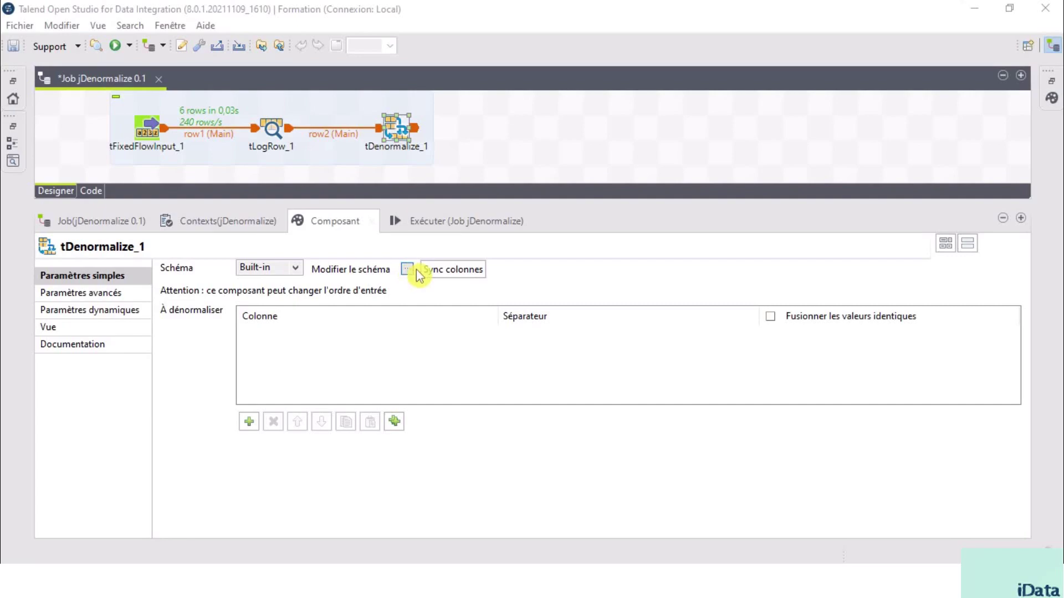
Add CD_SOUS_CATEGORIE as the column to denormalize in tDenormalize_1.
{"action": "left_click", "coordinate": [298, 360]}
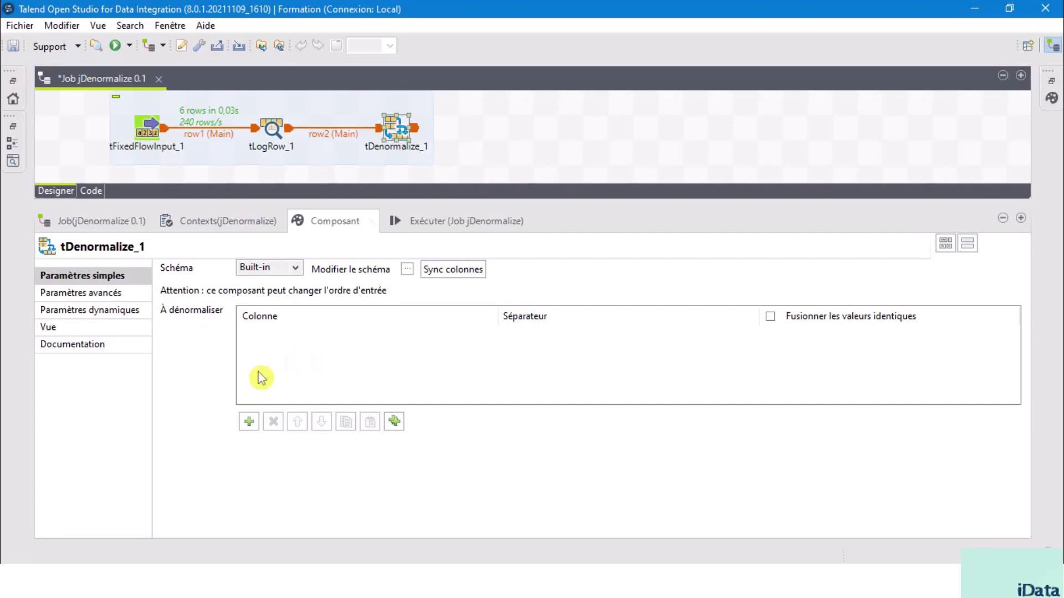
{"action": "left_click", "coordinate": [249, 422]}
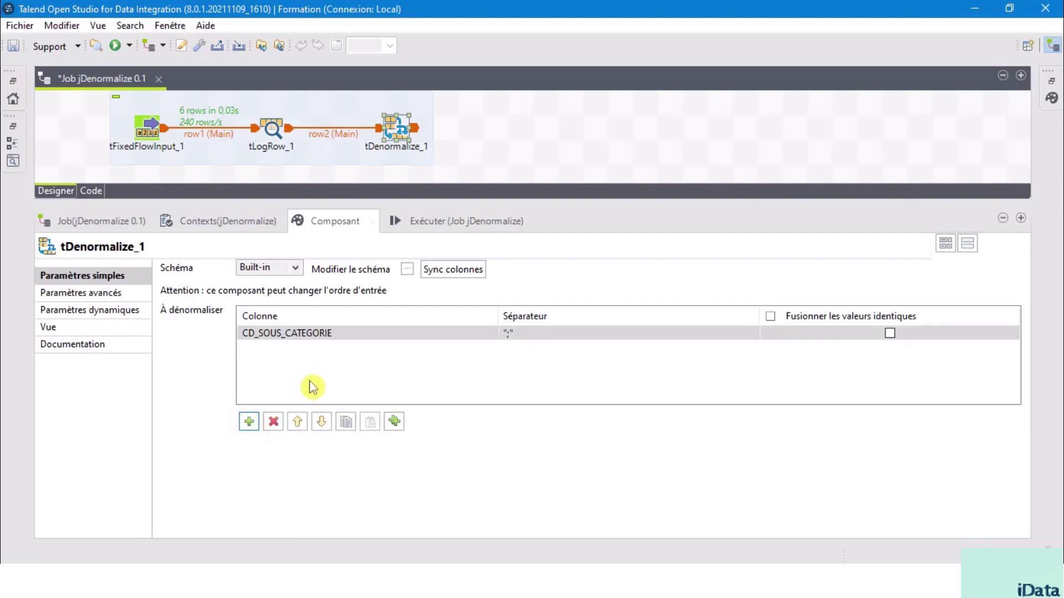
{"action": "left_click", "coordinate": [438, 333]}
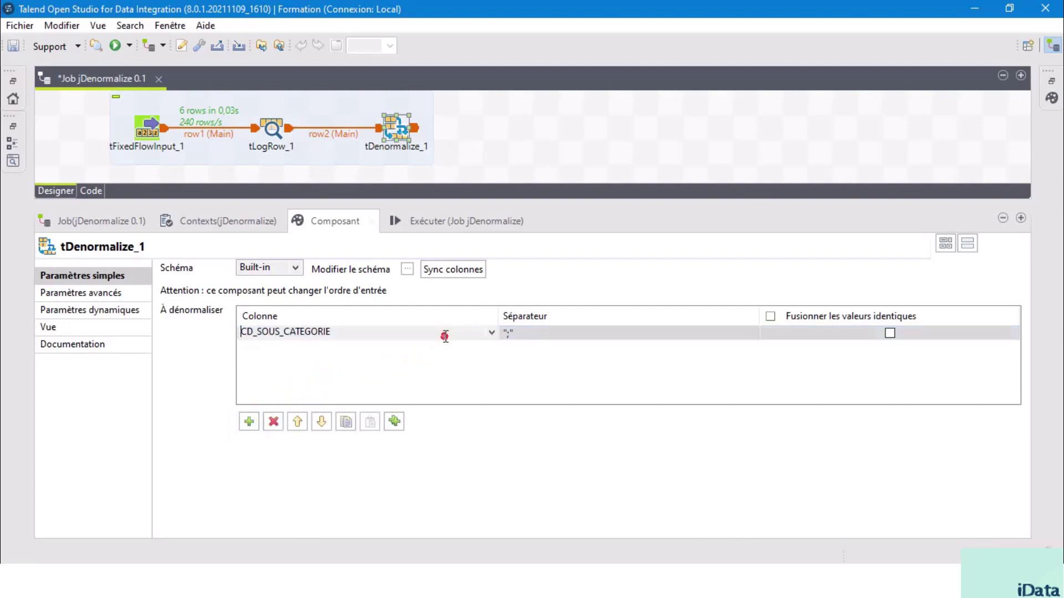
{"action": "left_click", "coordinate": [491, 333]}
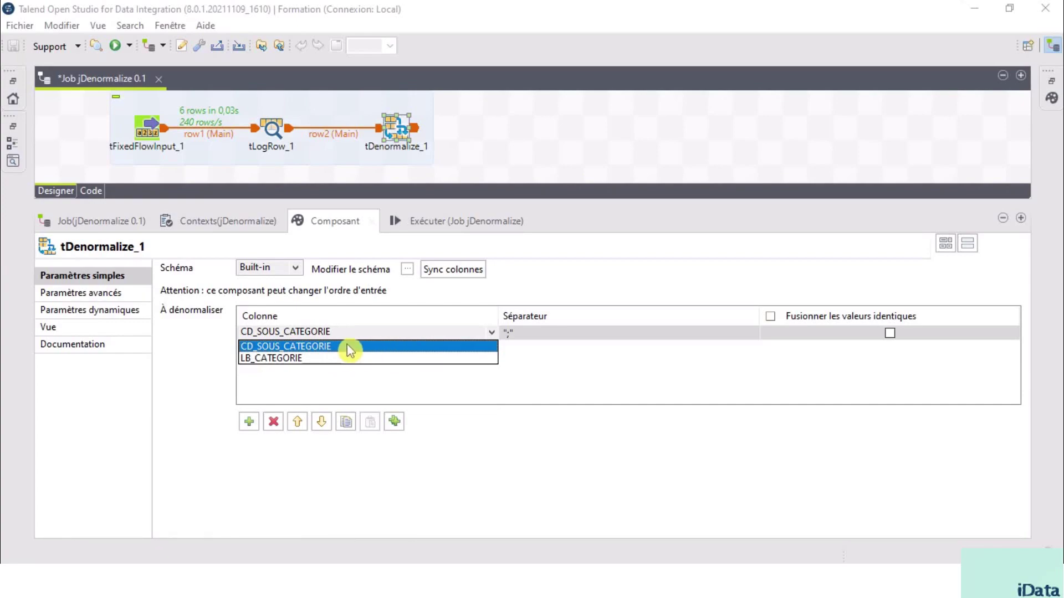
{"action": "left_click", "coordinate": [354, 394]}
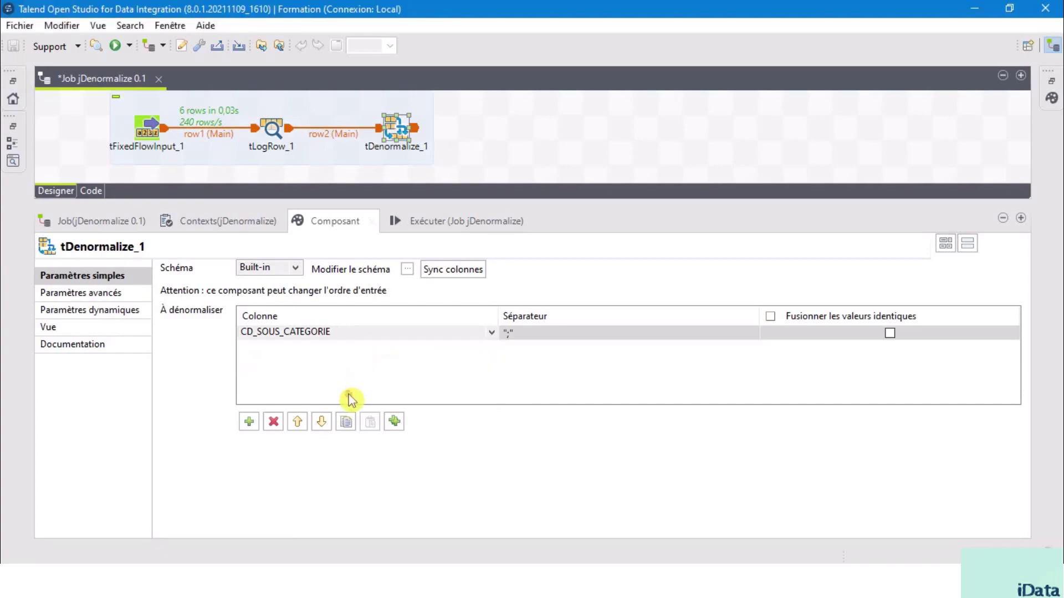
Set the separator for CD_SOUS_CATEGORIE to "; " in tDenormalize_1 and run the job.
{"action": "left_click", "coordinate": [507, 334]}
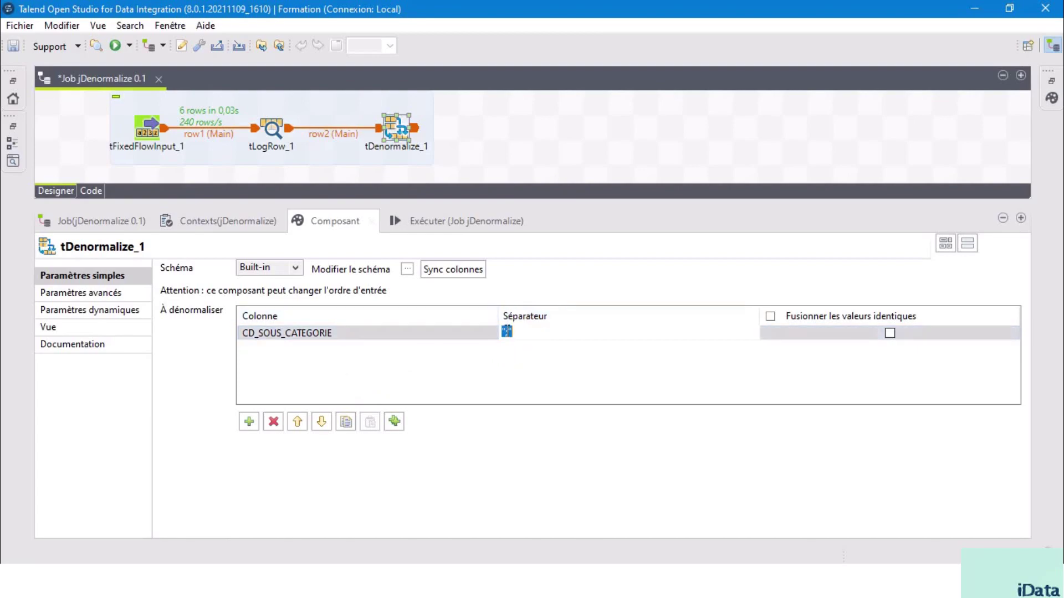
{"action": "left_click", "coordinate": [507, 333]}
{"action": "left_click", "coordinate": [508, 333]}
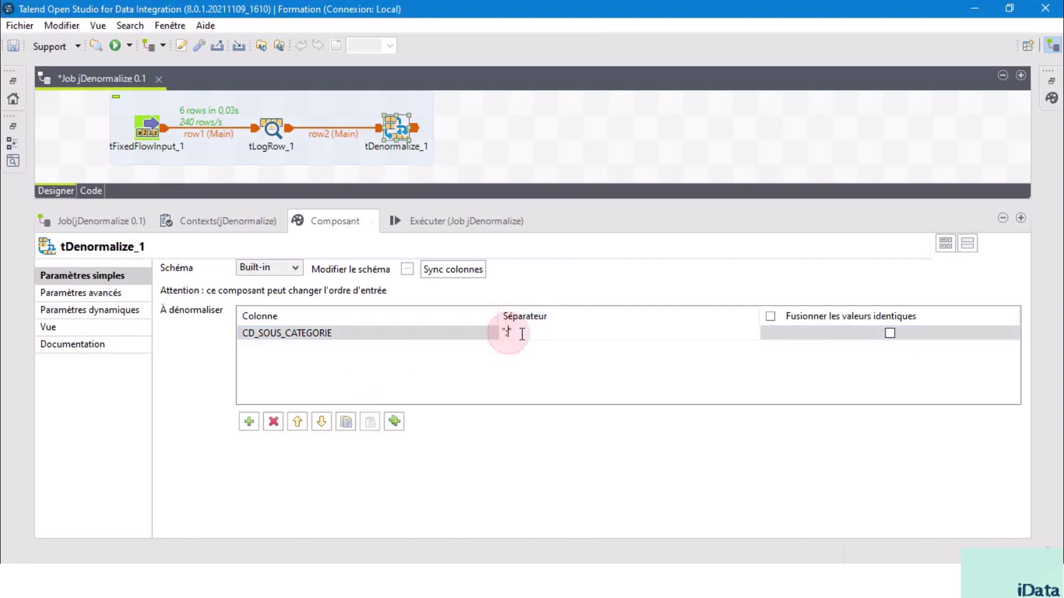
{"action": "left_click", "coordinate": [528, 371]}
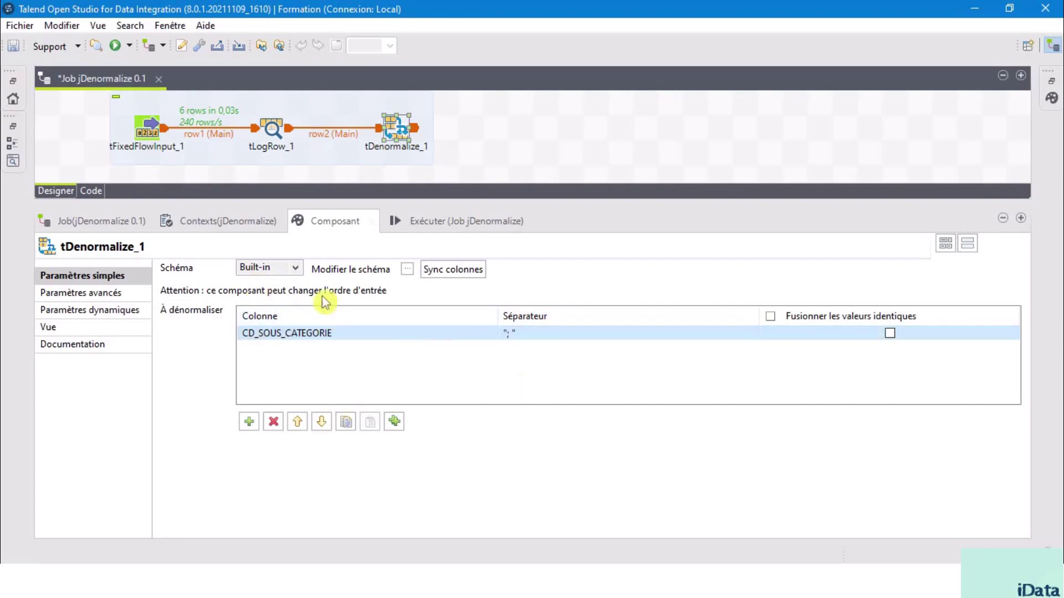
{"action": "left_click", "coordinate": [484, 147]}
{"action": "key", "text": "F6"}
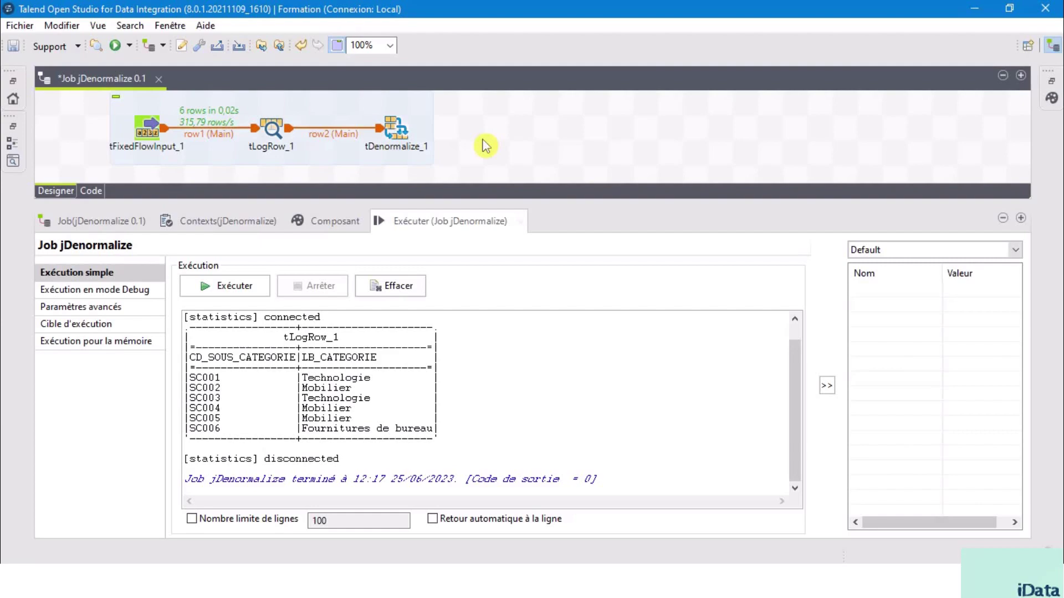
Add a tSortRow component to the job and align it after tDenormalize_1.
{"action": "double_click", "coordinate": [486, 145]}
{"action": "type", "text": "ts"}
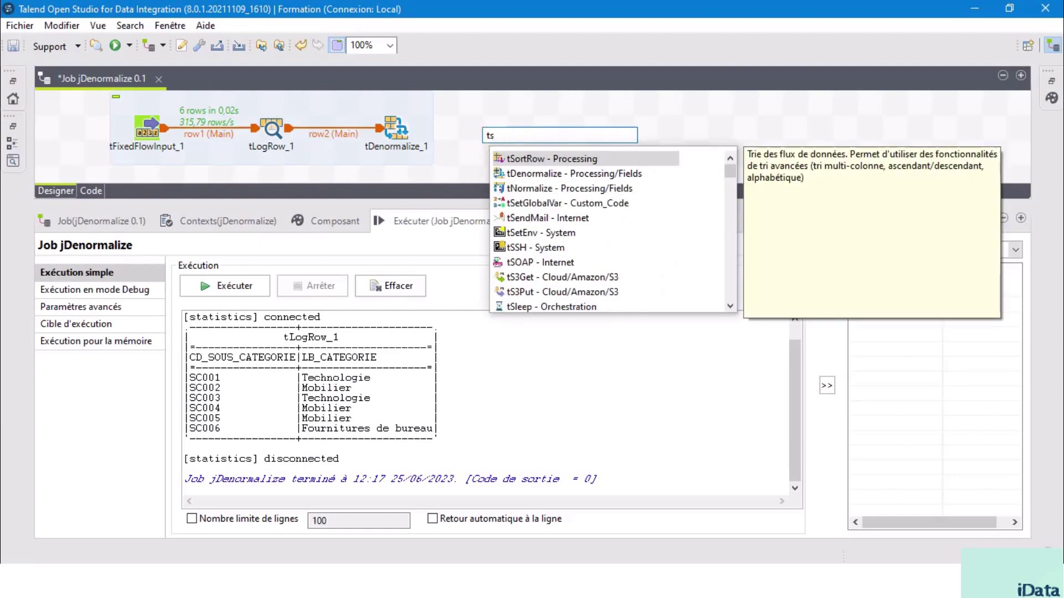
{"action": "type", "text": "o"}
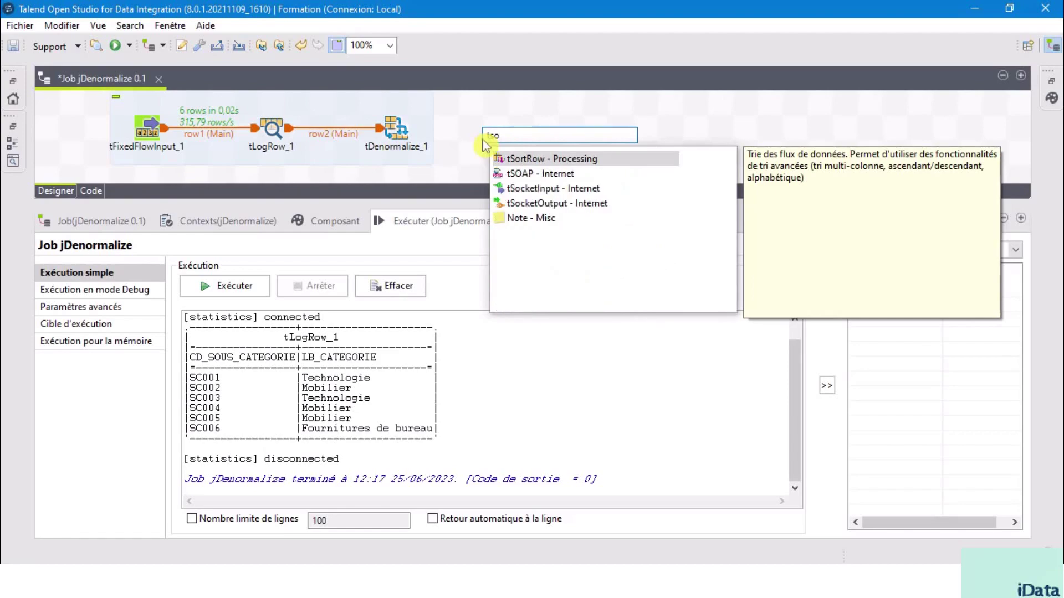
{"action": "double_click", "coordinate": [544, 159]}
{"action": "left_click_drag", "start_coordinate": [473, 133], "coordinate": [524, 133]}
Connect tDenormalize_1 to tSortRow_1 with a main row.
{"action": "left_click", "coordinate": [389, 136]}
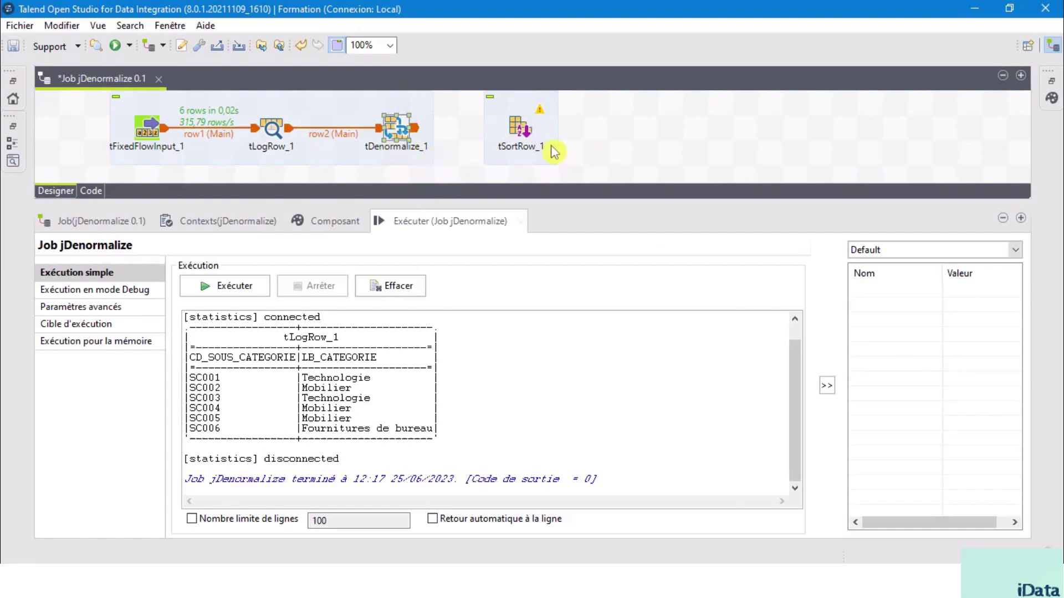
{"action": "left_click", "coordinate": [521, 130]}
{"action": "left_click", "coordinate": [403, 133]}
{"action": "left_click_drag", "start_coordinate": [418, 128], "coordinate": [530, 133]}
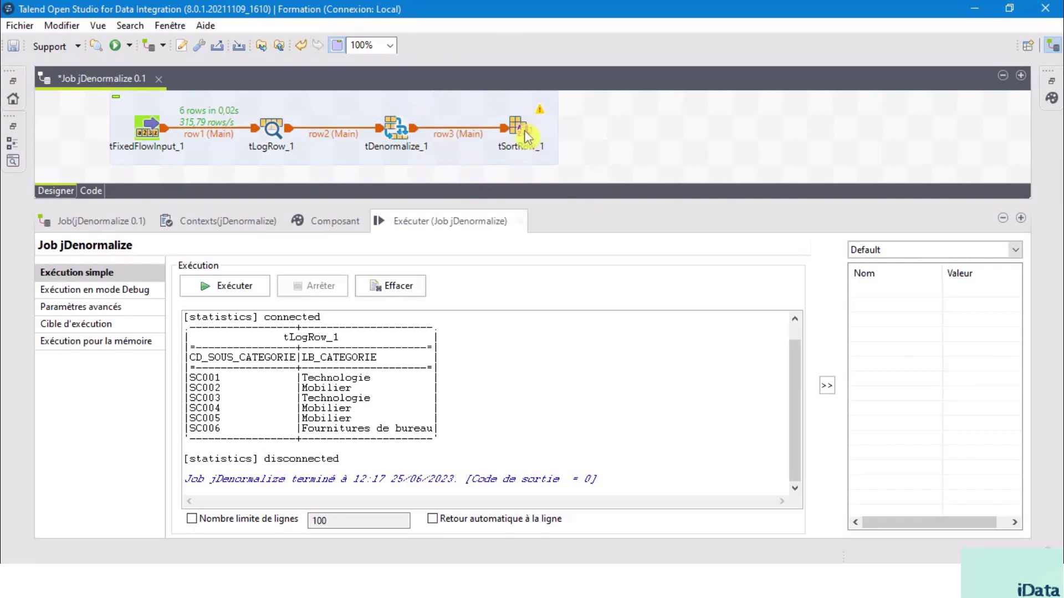
Check and accept the input and output schema of tSortRow_1, then synchronize its columns.
{"action": "double_click", "coordinate": [524, 128]}
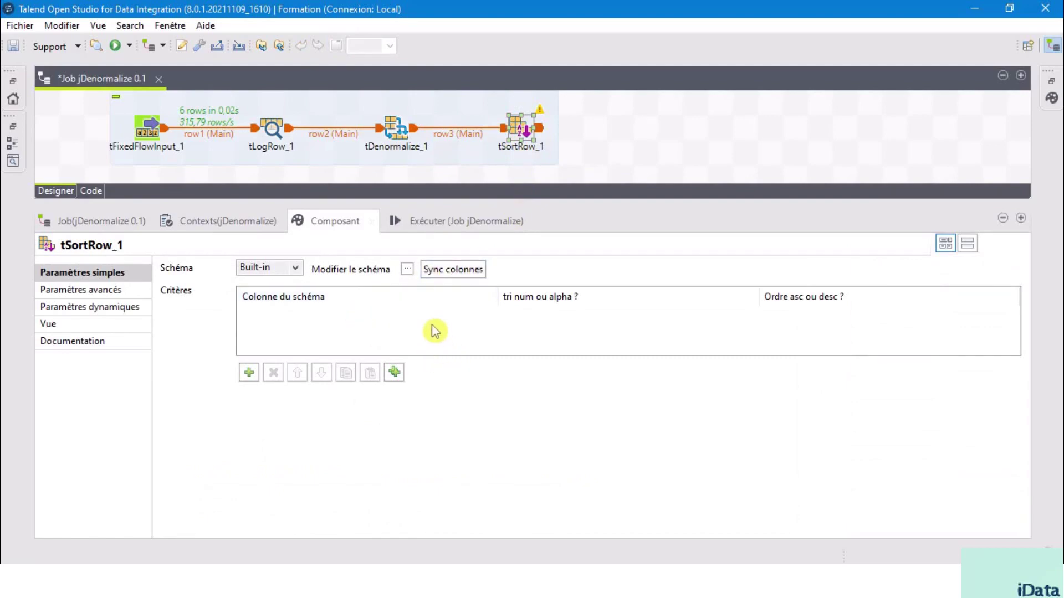
{"action": "left_click", "coordinate": [407, 271]}
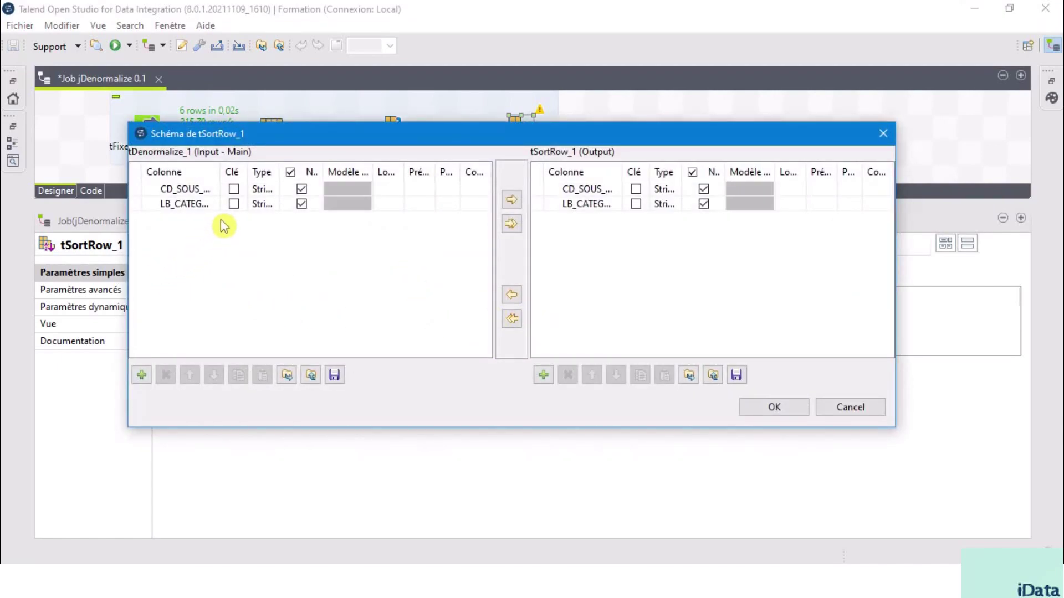
{"action": "left_click_drag", "start_coordinate": [199, 190], "coordinate": [167, 194]}
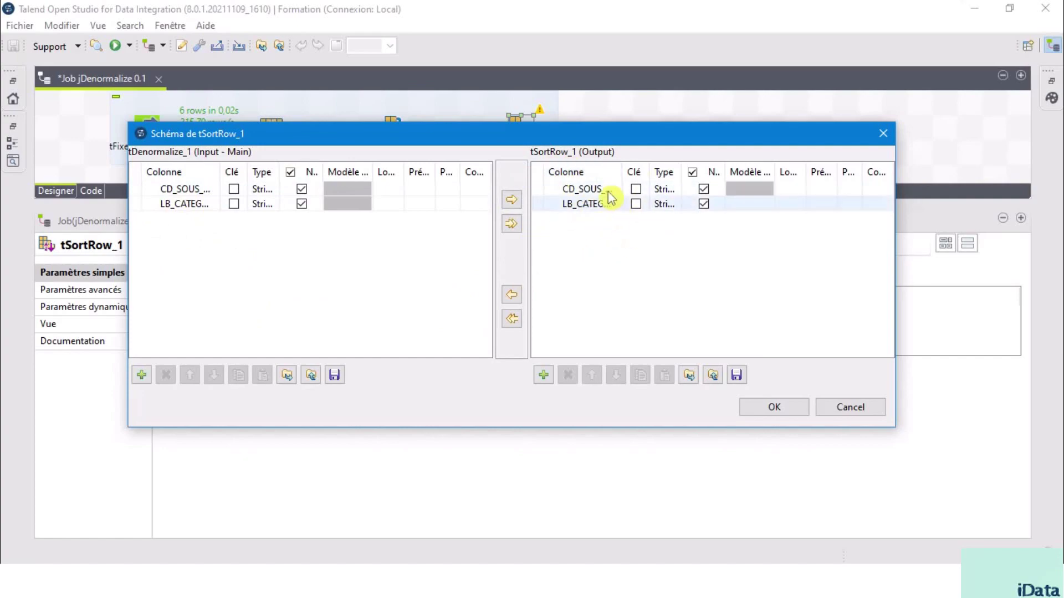
{"action": "left_click", "coordinate": [784, 413]}
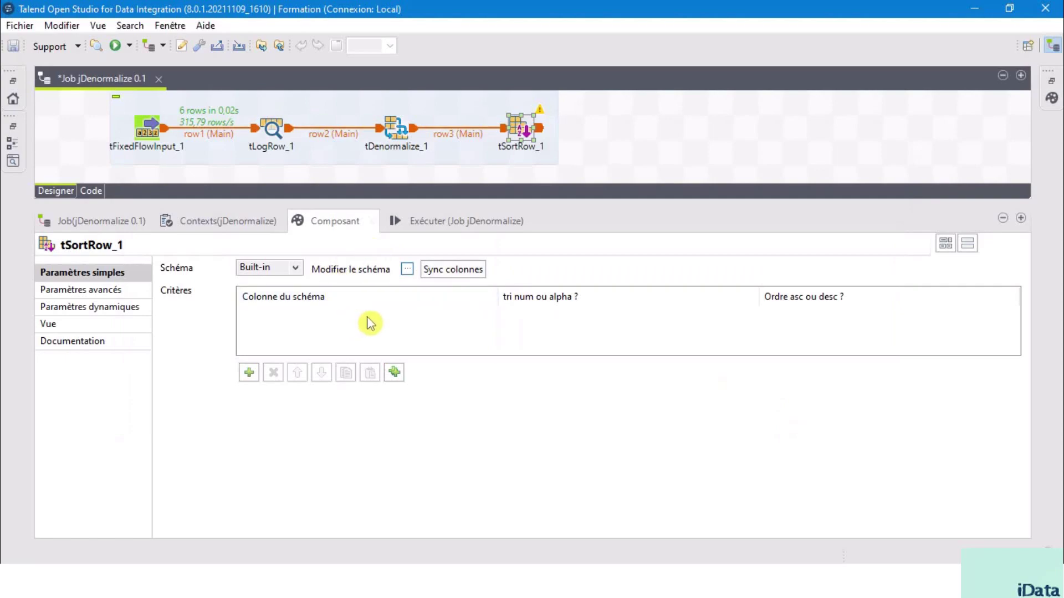
{"action": "left_click", "coordinate": [465, 270]}
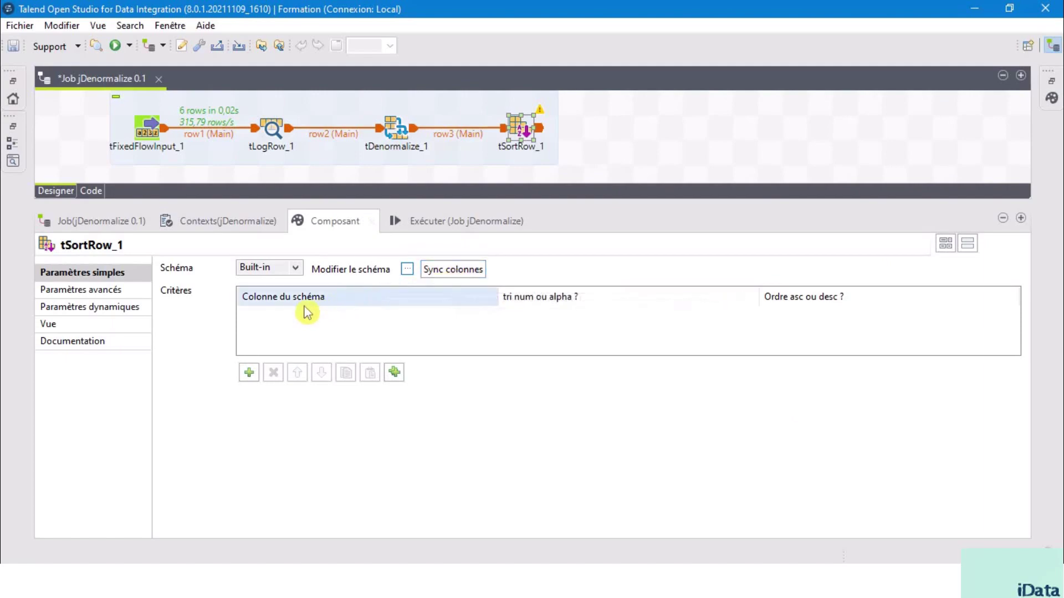
Add a sort criterion to tSortRow_1 on the LB_CATEGORIE column with sort type alpha and ascending order.
{"action": "left_click", "coordinate": [393, 129]}
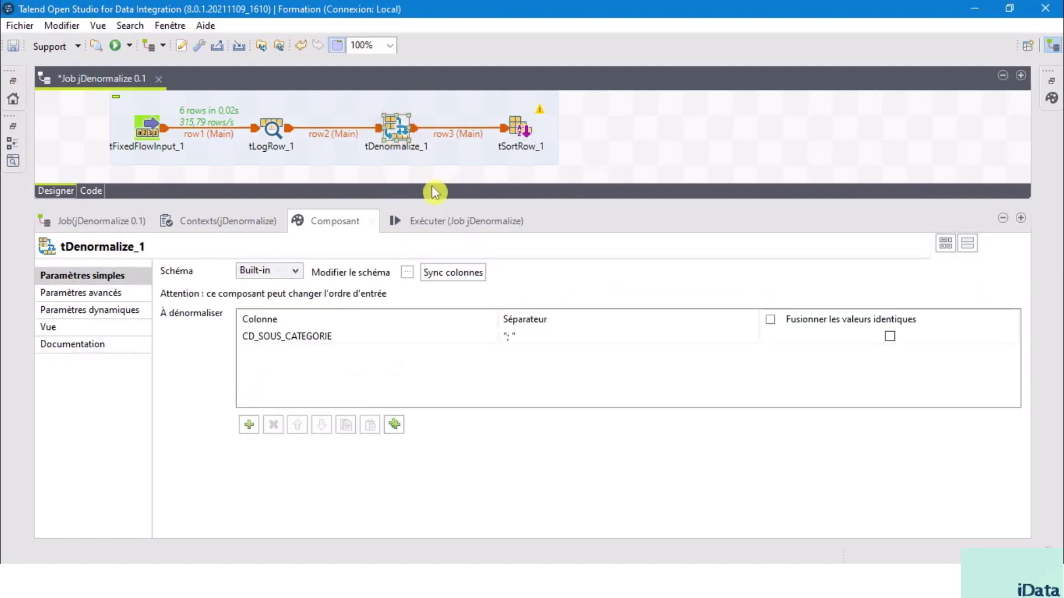
{"action": "left_click", "coordinate": [522, 128]}
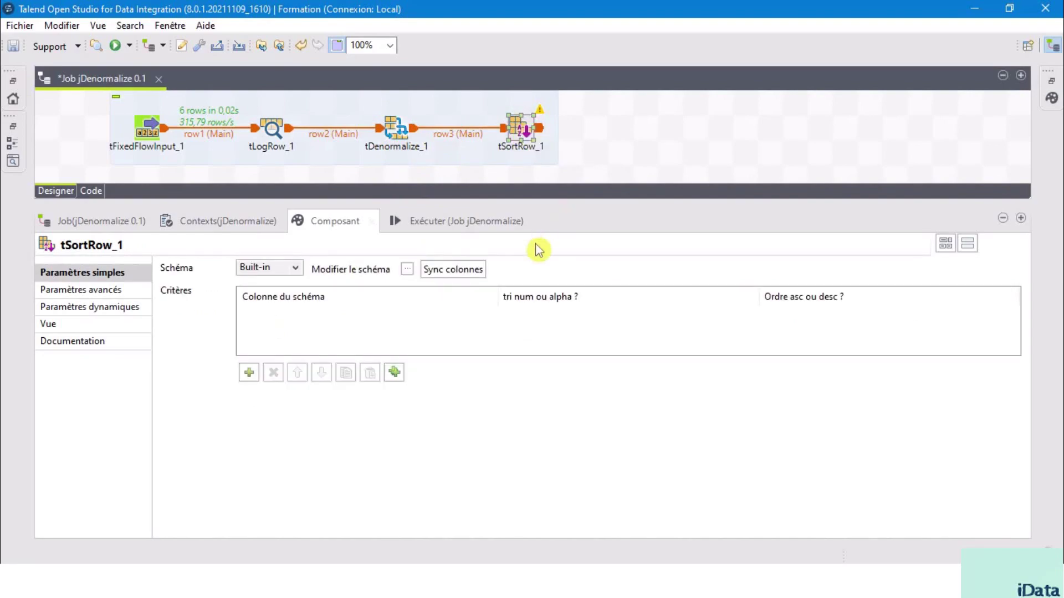
{"action": "left_click", "coordinate": [283, 348]}
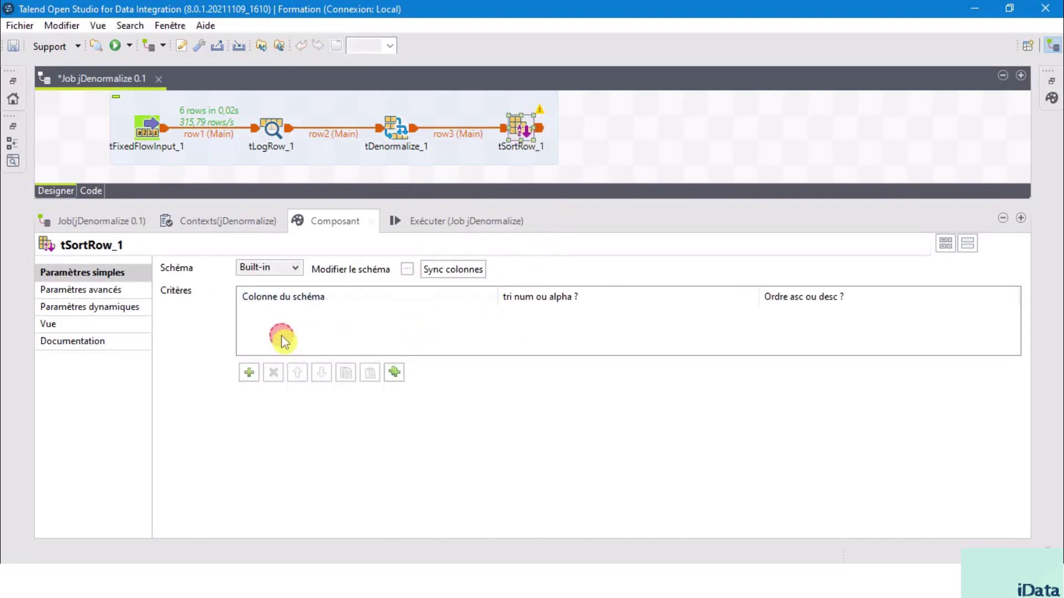
{"action": "left_click", "coordinate": [249, 373]}
{"action": "left_click", "coordinate": [423, 314]}
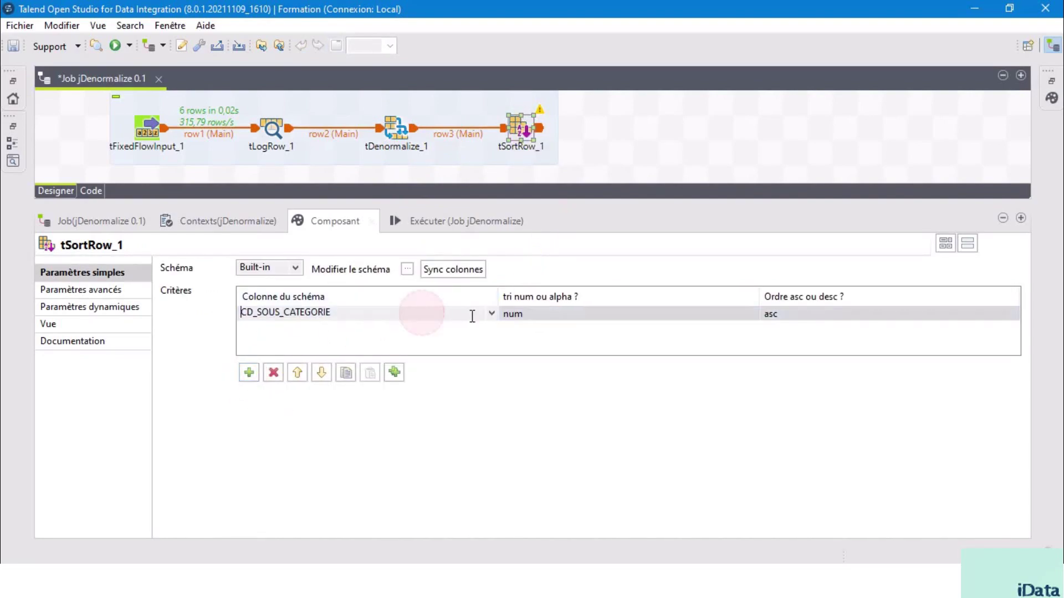
{"action": "left_click", "coordinate": [490, 314]}
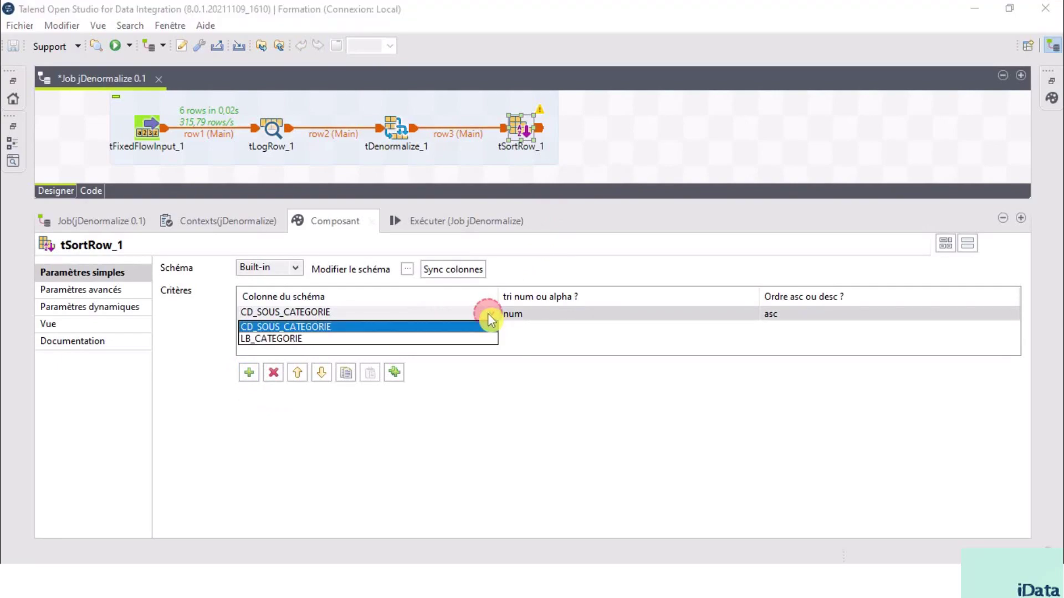
{"action": "left_click", "coordinate": [319, 335]}
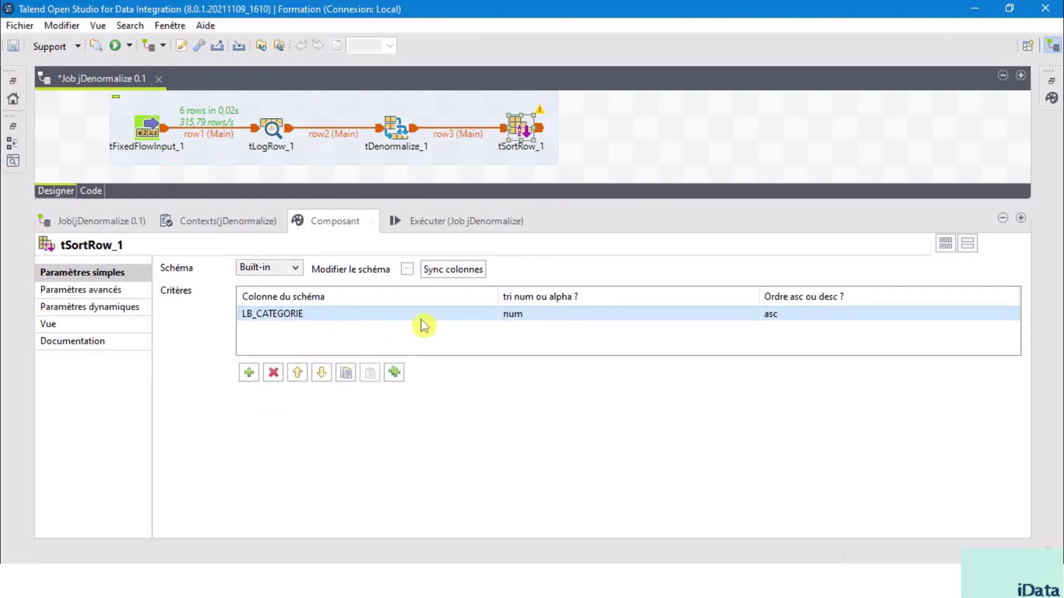
{"action": "left_click", "coordinate": [546, 314]}
{"action": "left_click", "coordinate": [558, 314]}
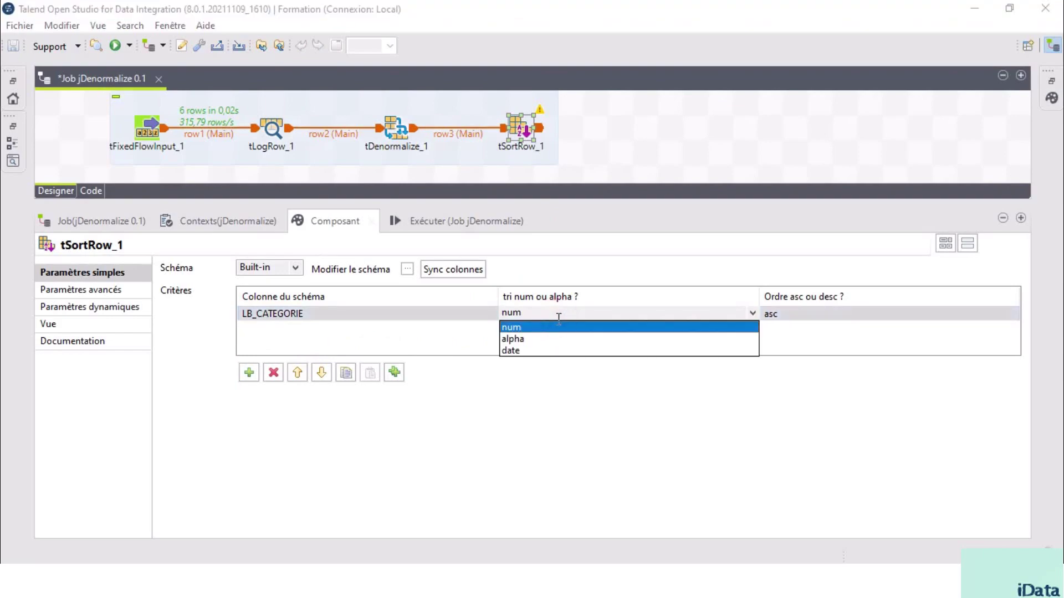
{"action": "left_click", "coordinate": [531, 338]}
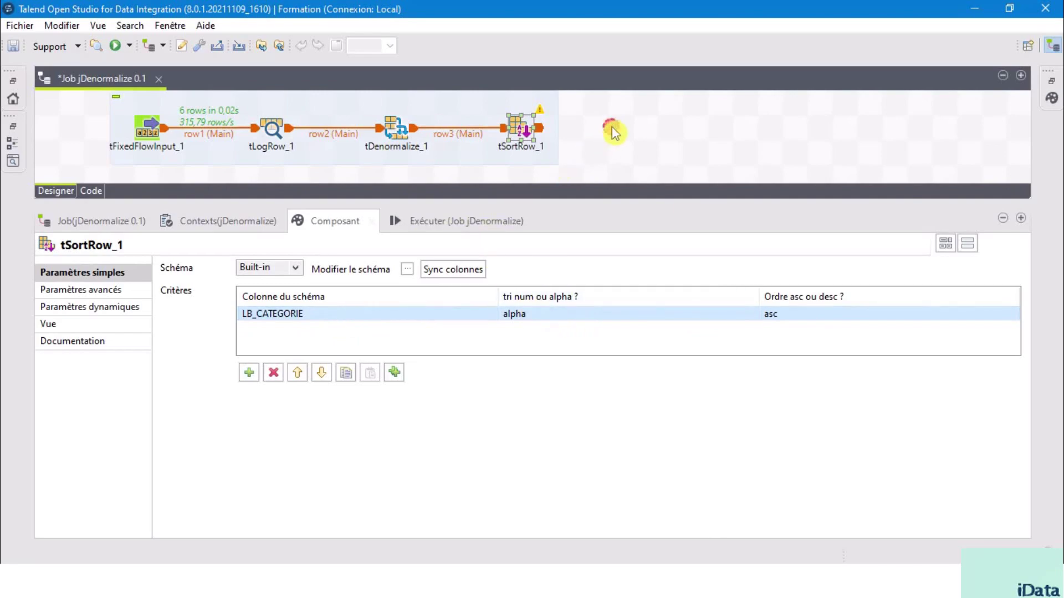
Add a second tLogRow component to the job after tSortRow_1.
{"action": "left_click", "coordinate": [635, 138]}
{"action": "type", "text": "tlo"}
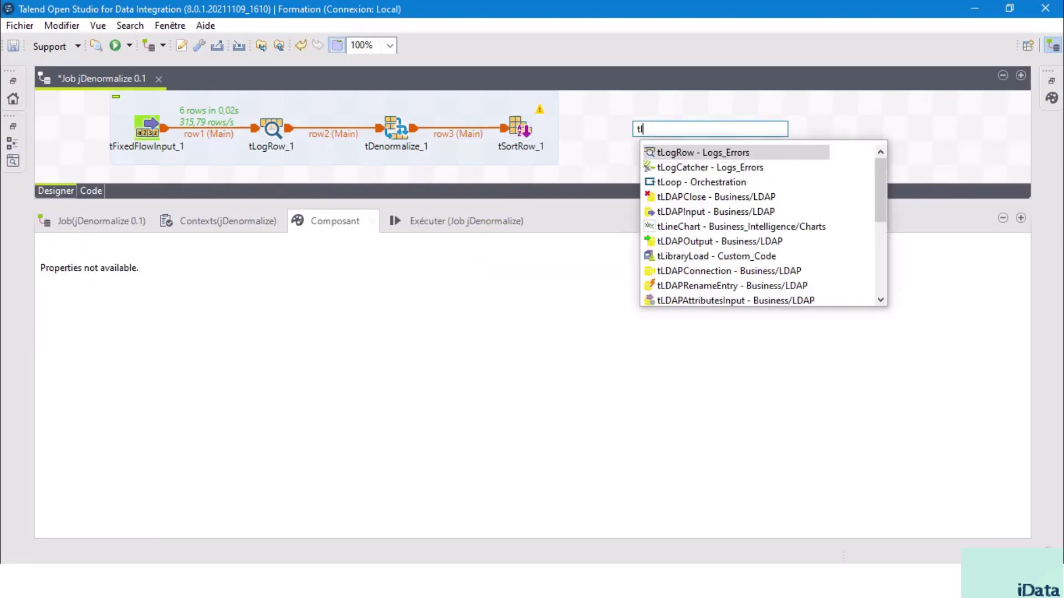
{"action": "double_click", "coordinate": [678, 153]}
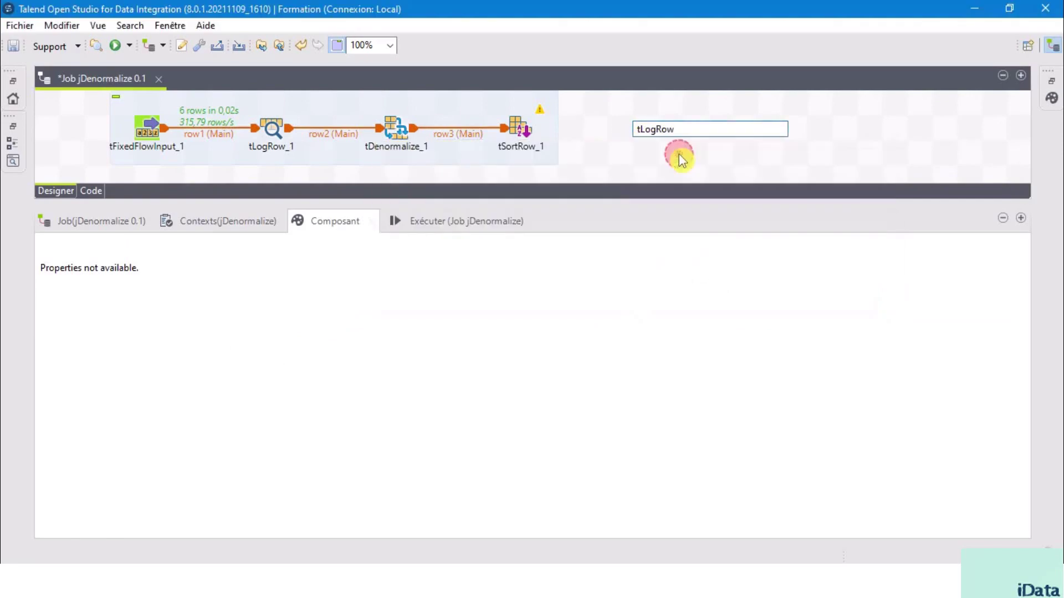
Connect tSortRow_1 to tLogRow_2 with a main row and set tLogRow_2 to Table mode.
{"action": "right_click", "coordinate": [519, 128]}
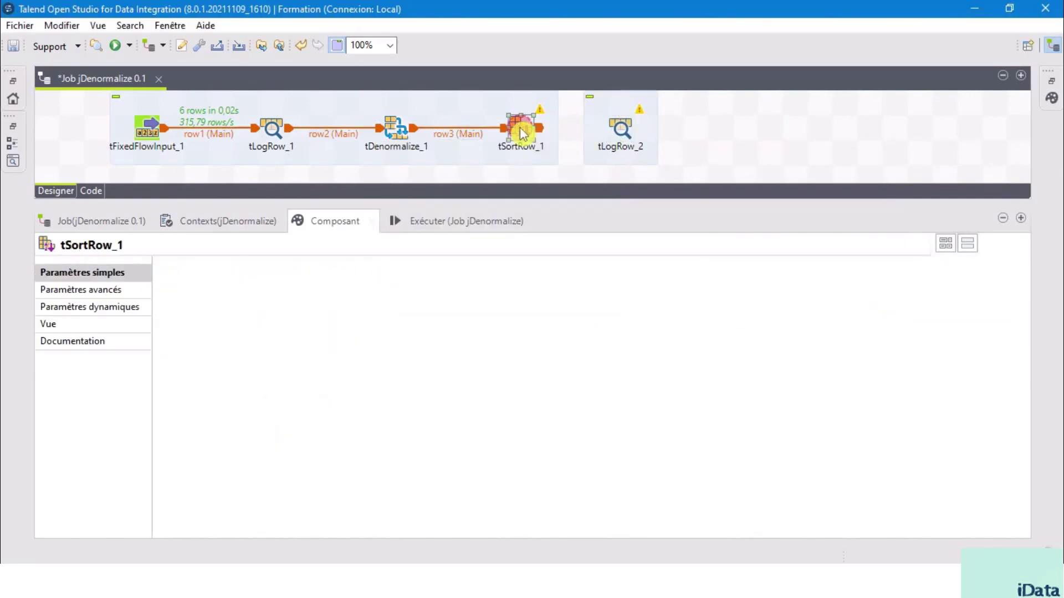
{"action": "mouse_move", "coordinate": [579, 142]}
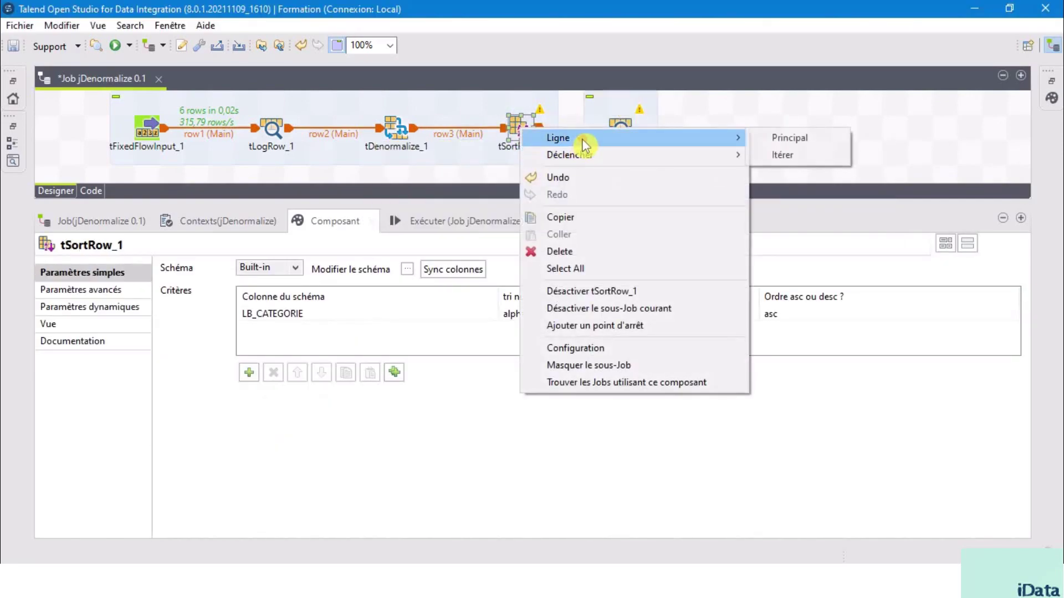
{"action": "left_click", "coordinate": [759, 138]}
{"action": "left_click", "coordinate": [622, 130]}
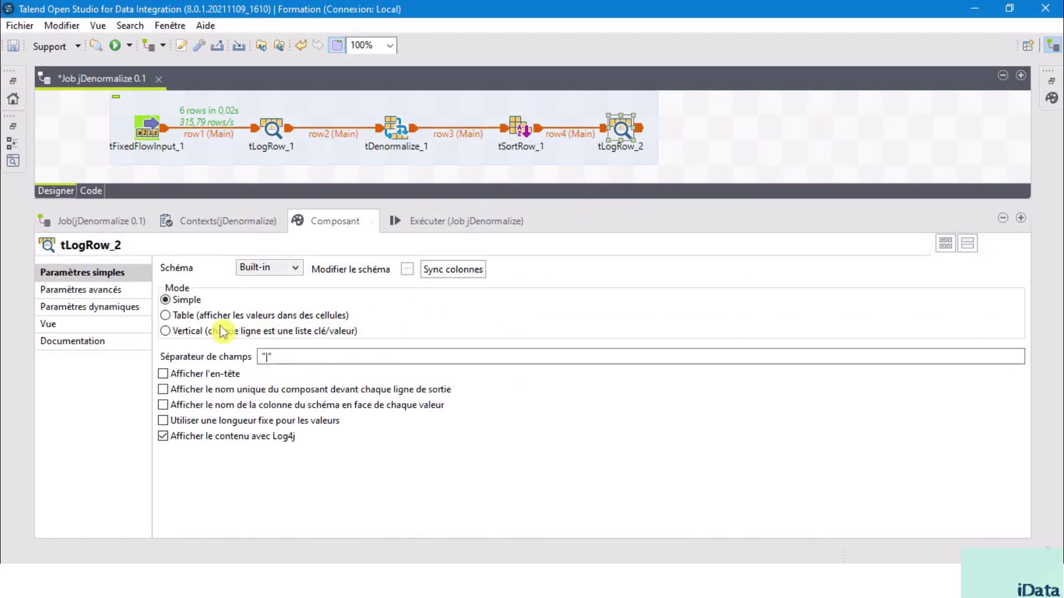
{"action": "left_click", "coordinate": [184, 317]}
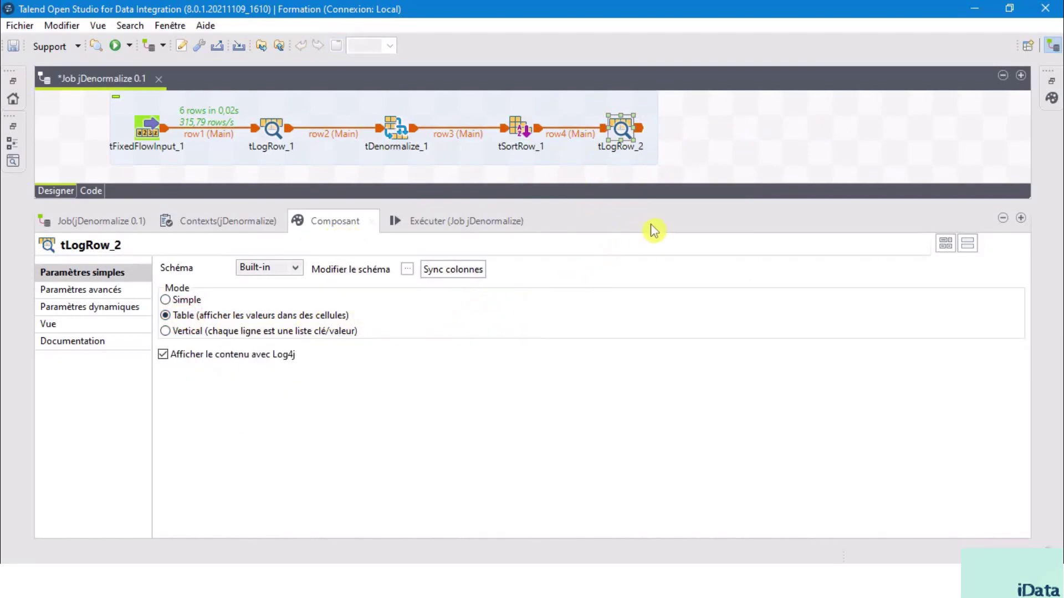
Run the job and inspect the CD_SOUS_CATEGORIE column in the tLogRow_2 output.
{"action": "left_click", "coordinate": [440, 228]}
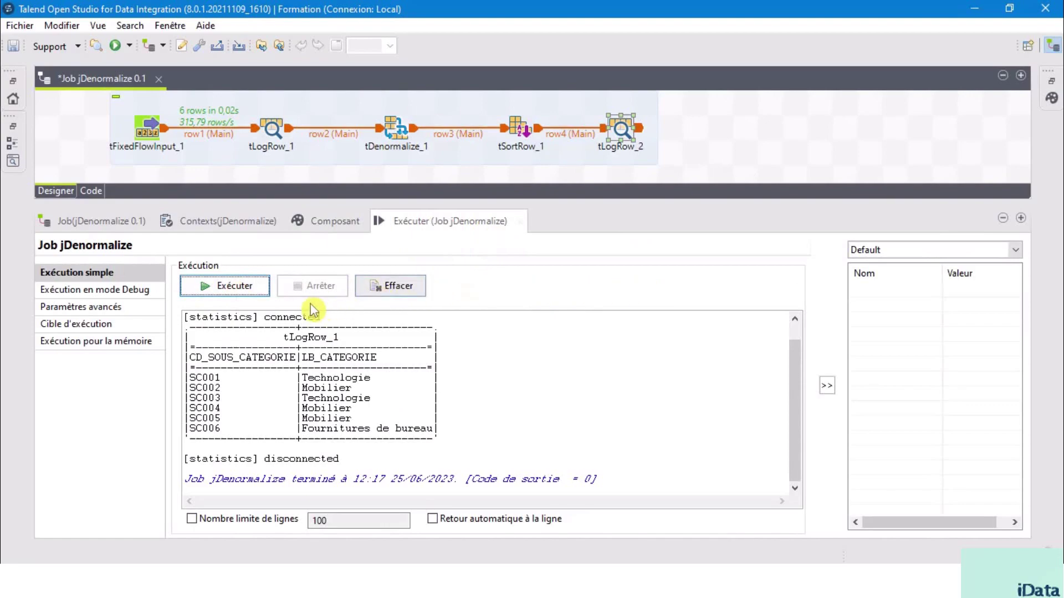
{"action": "left_click", "coordinate": [233, 295]}
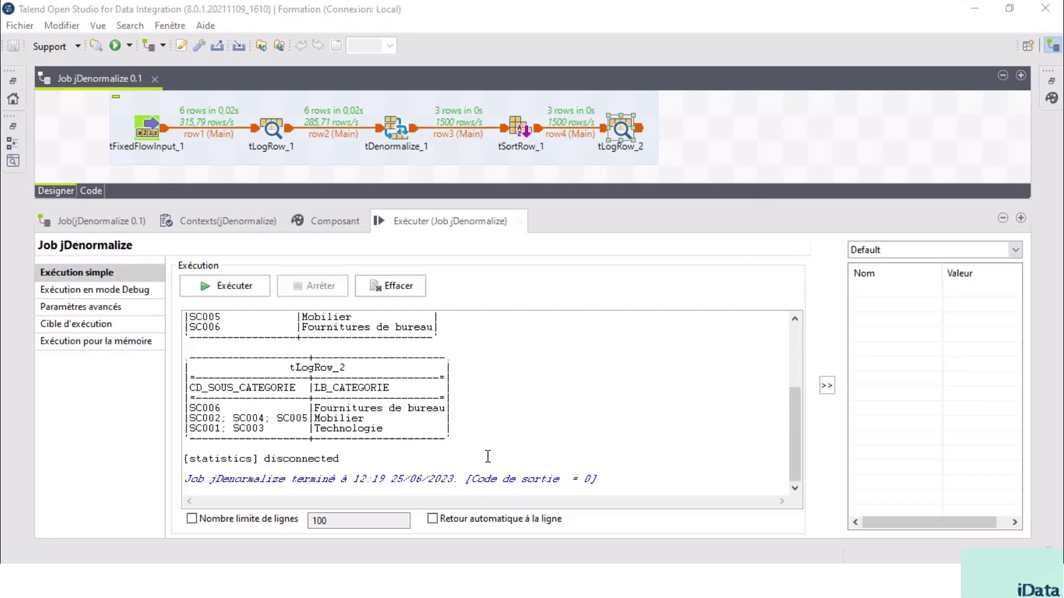
{"action": "left_click_drag", "start_coordinate": [302, 391], "coordinate": [190, 389]}
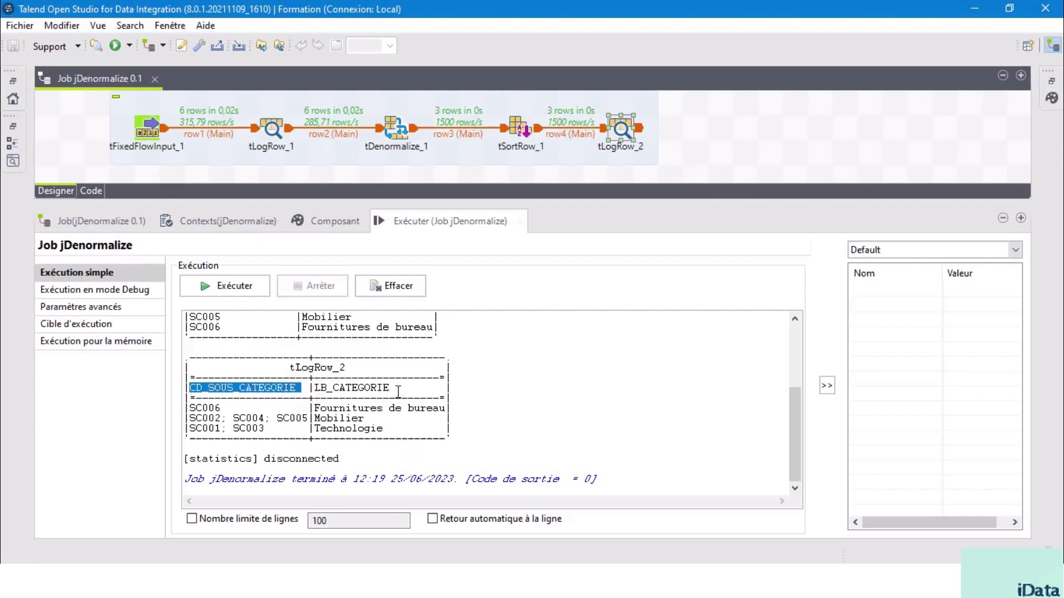
Examine the LB_CATEGORIE column in the tLogRow_2 output and compare its Fournitures de bureau row with the matching tLogRow_1 row.
{"action": "left_click_drag", "start_coordinate": [395, 390], "coordinate": [319, 391]}
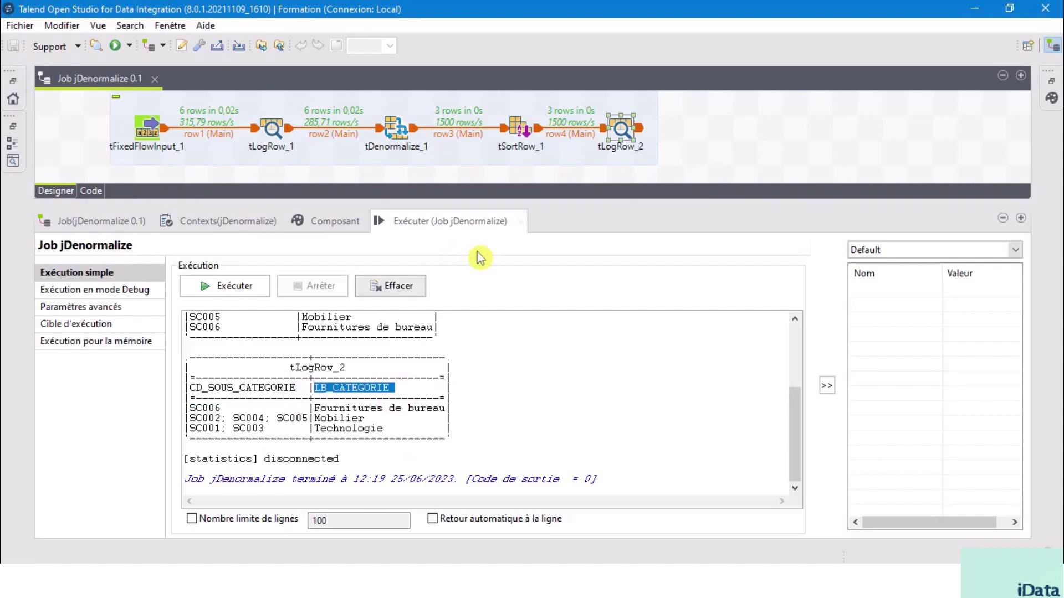
{"action": "left_click_drag", "start_coordinate": [557, 201], "coordinate": [573, 133]}
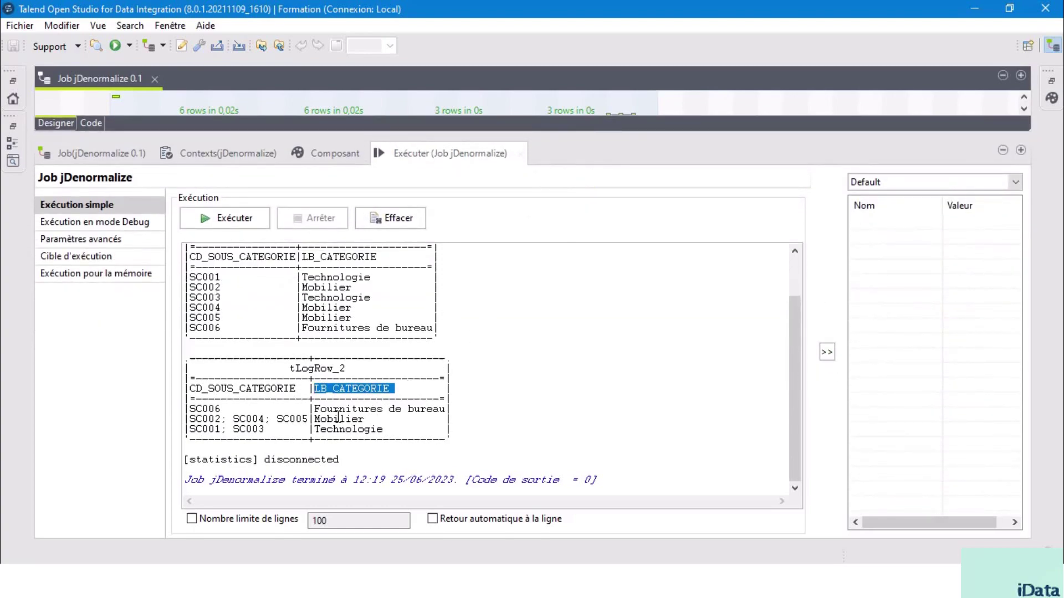
{"action": "left_click_drag", "start_coordinate": [312, 408], "coordinate": [423, 410]}
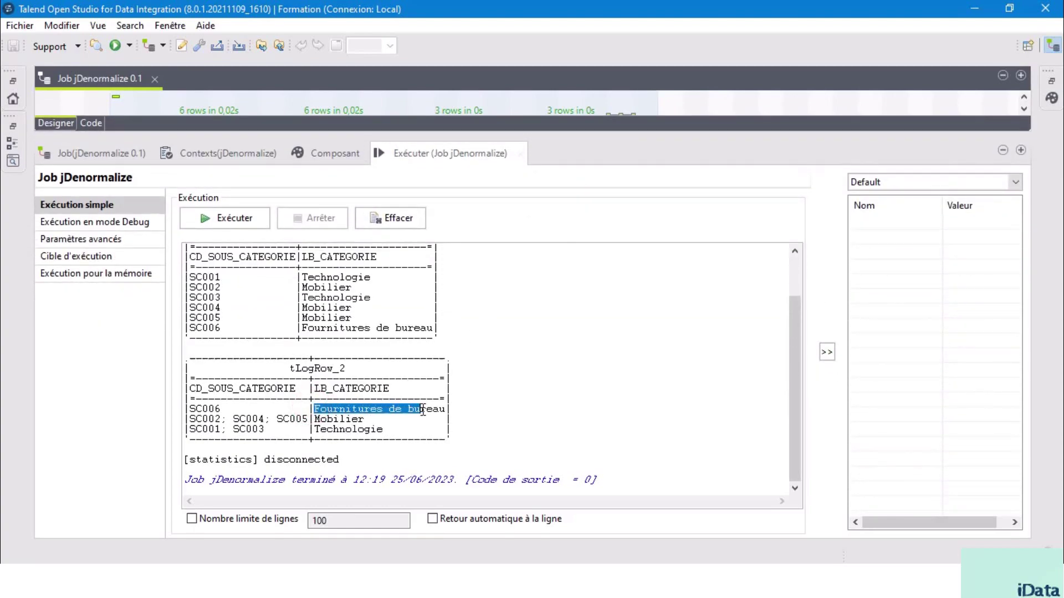
{"action": "double_click", "coordinate": [219, 411]}
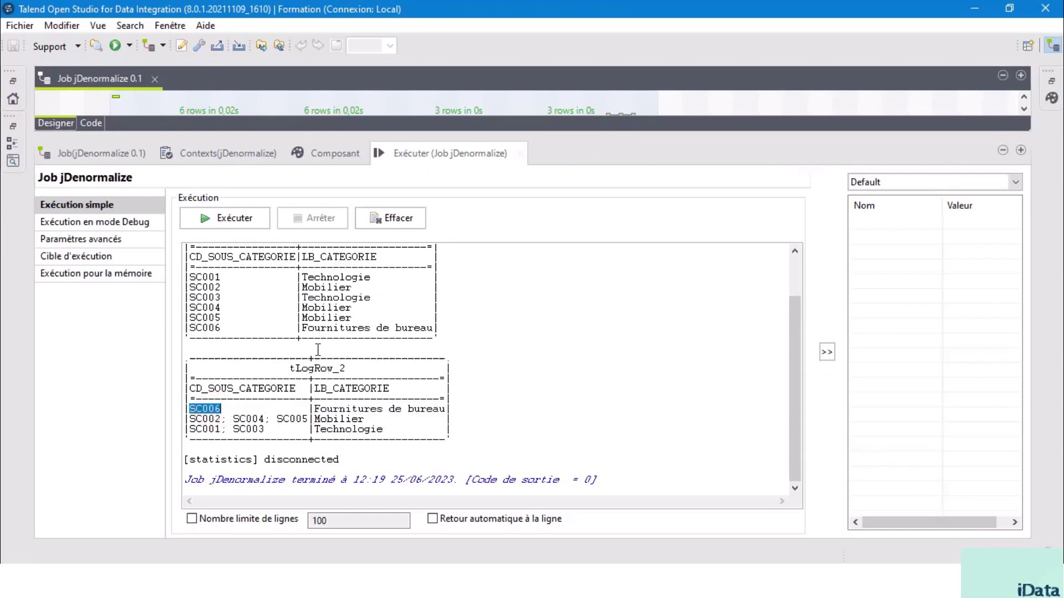
{"action": "left_click_drag", "start_coordinate": [441, 329], "coordinate": [226, 328]}
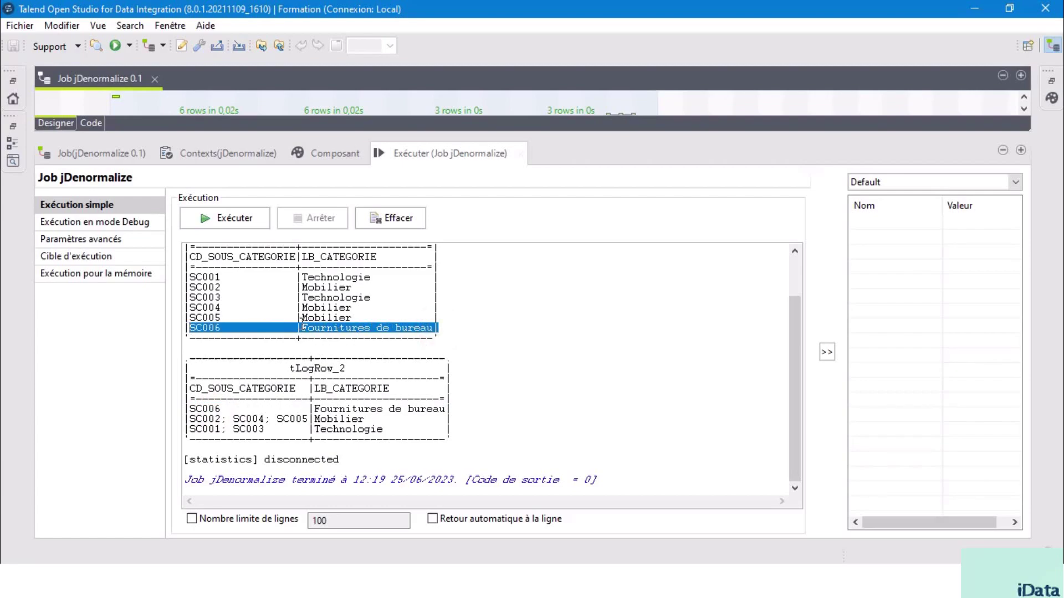
{"action": "left_click_drag", "start_coordinate": [302, 326], "coordinate": [432, 328]}
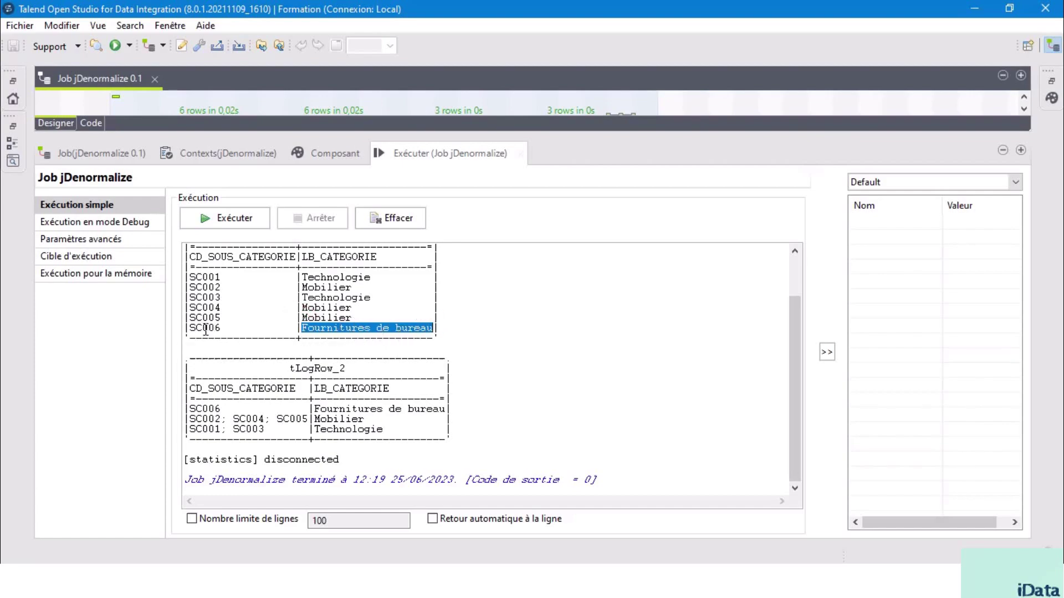
{"action": "double_click", "coordinate": [205, 328]}
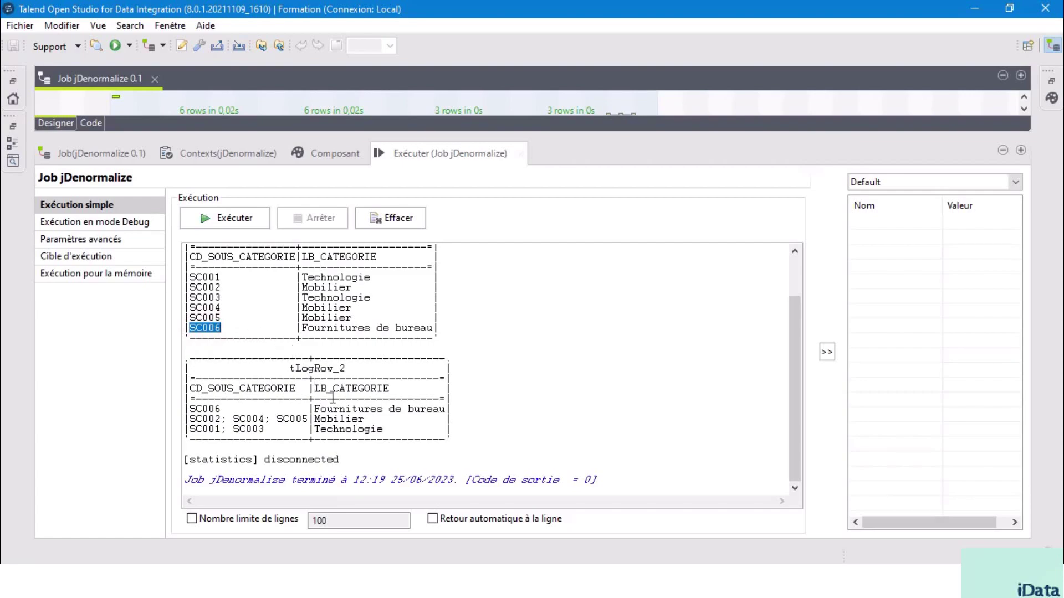
{"action": "left_click_drag", "start_coordinate": [450, 409], "coordinate": [189, 414]}
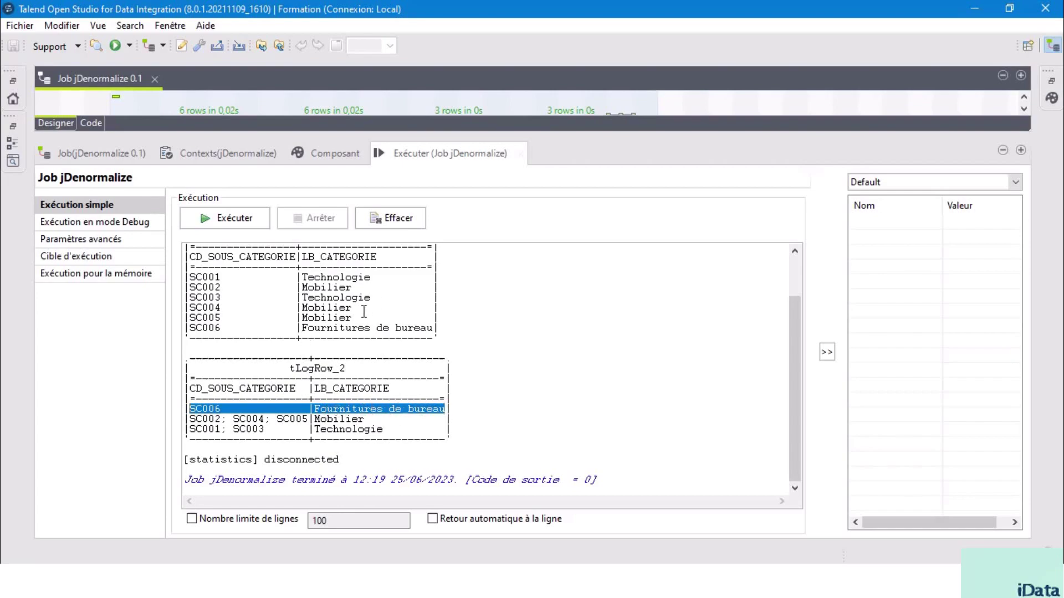
Compare the Mobilier and Technologie rows in the tLogRow_1 output with their grouped rows in the tLogRow_2 output.
{"action": "left_click_drag", "start_coordinate": [354, 317], "coordinate": [177, 313]}
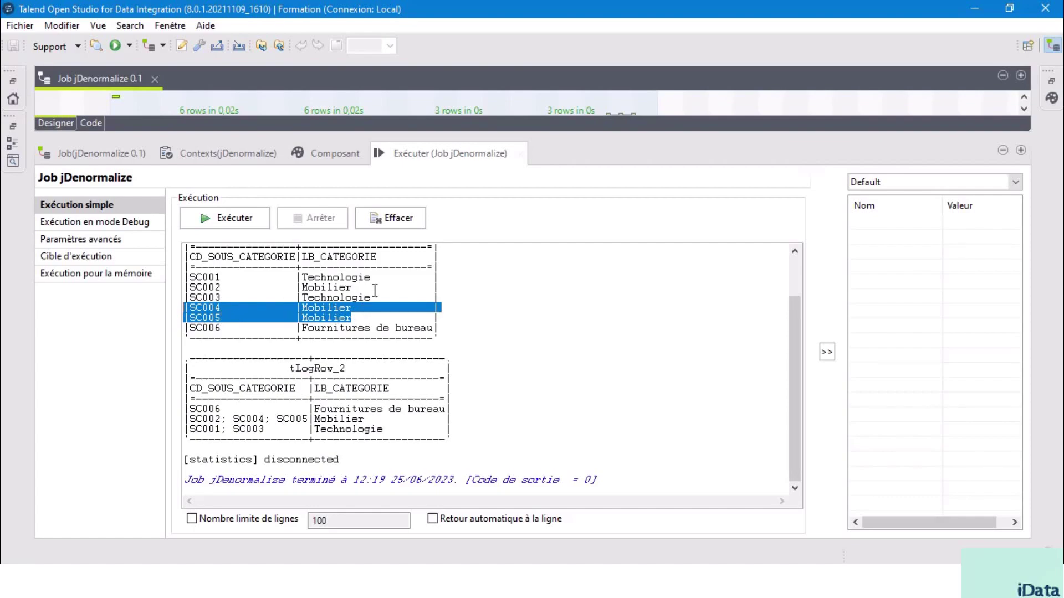
{"action": "left_click_drag", "start_coordinate": [375, 289], "coordinate": [182, 289]}
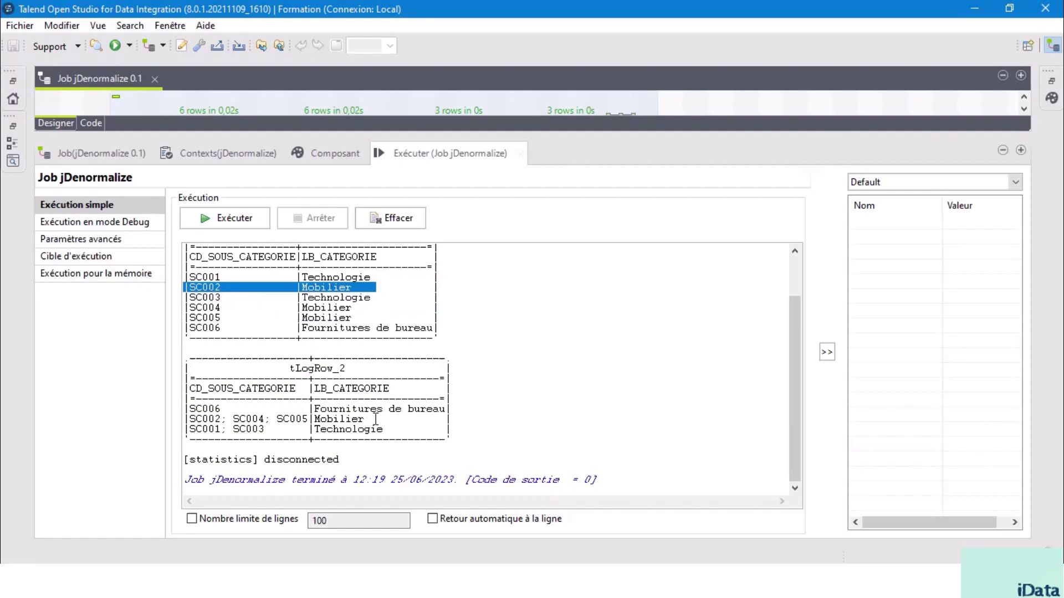
{"action": "left_click_drag", "start_coordinate": [376, 419], "coordinate": [185, 422]}
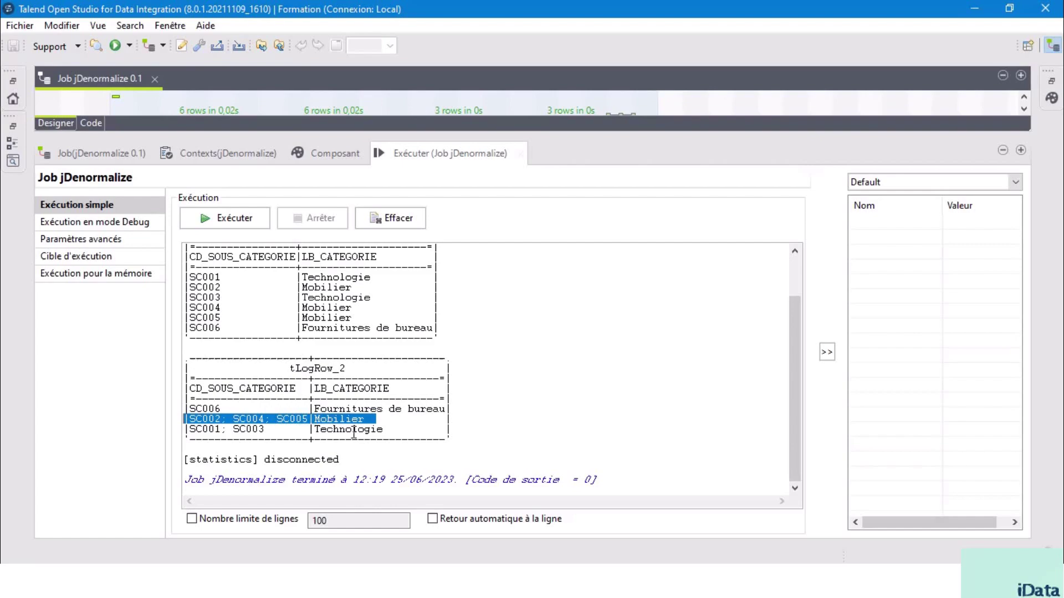
{"action": "double_click", "coordinate": [341, 278]}
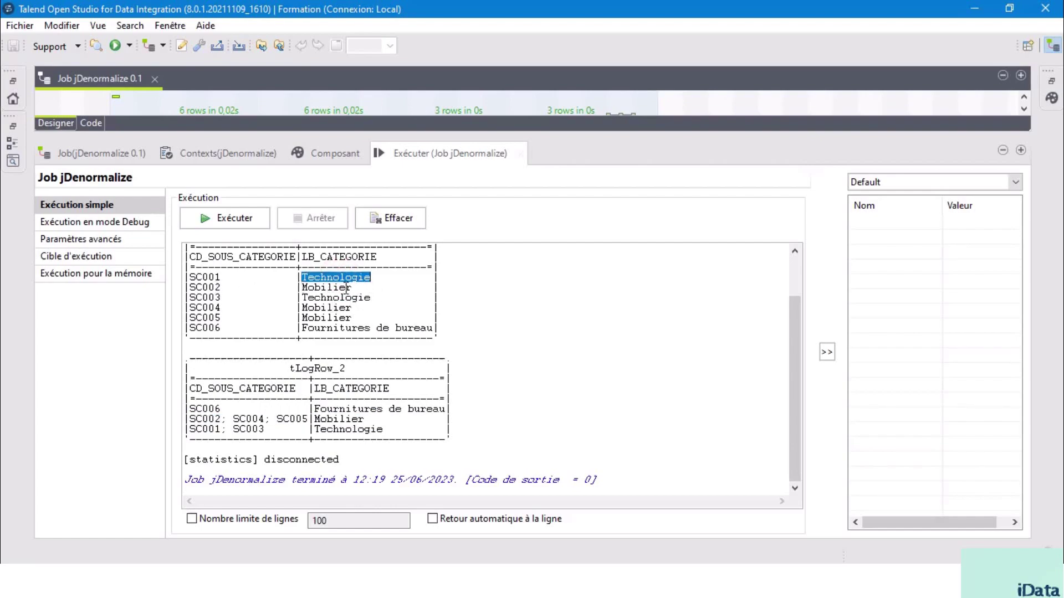
{"action": "double_click", "coordinate": [205, 278]}
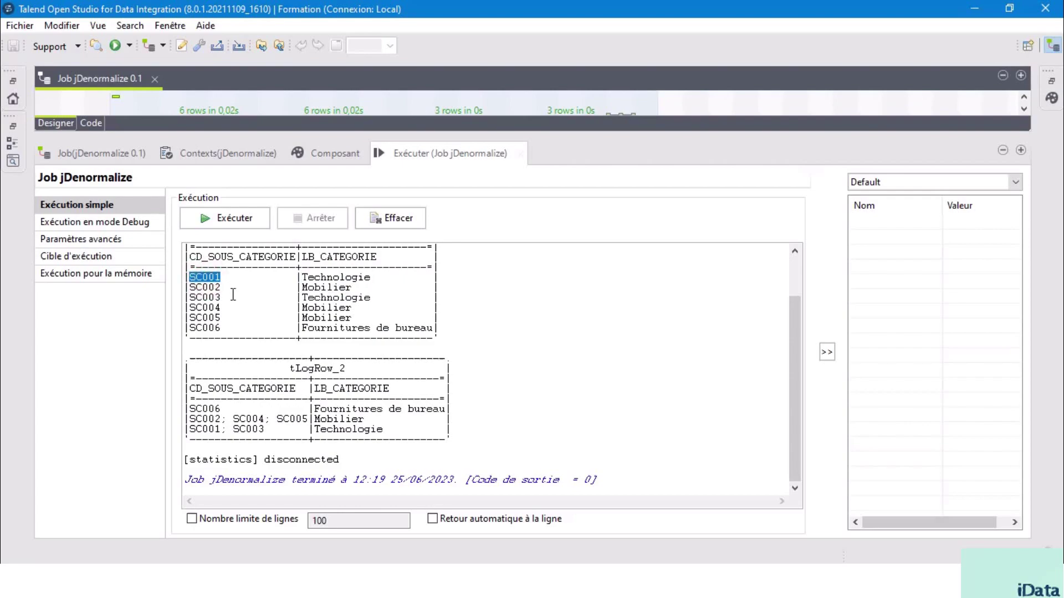
{"action": "double_click", "coordinate": [209, 300]}
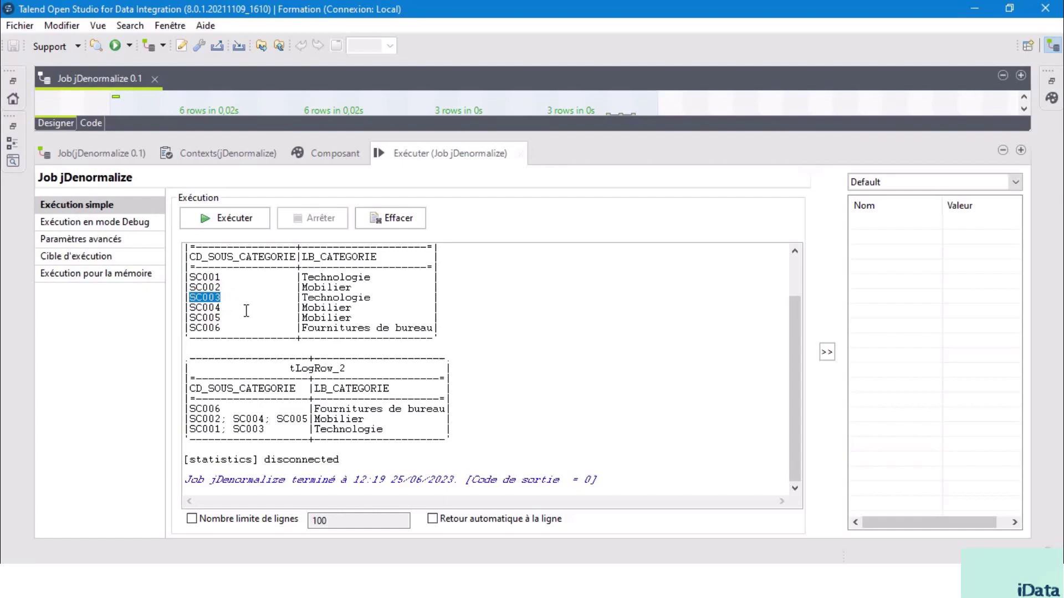
{"action": "left_click_drag", "start_coordinate": [389, 430], "coordinate": [190, 430]}
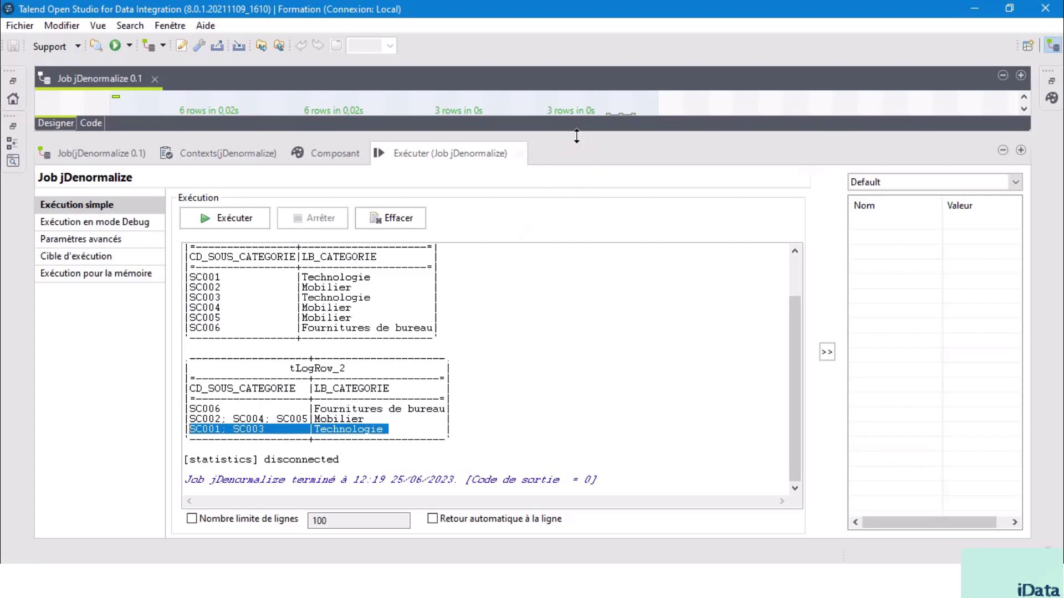
{"action": "left_click_drag", "start_coordinate": [577, 135], "coordinate": [588, 187]}
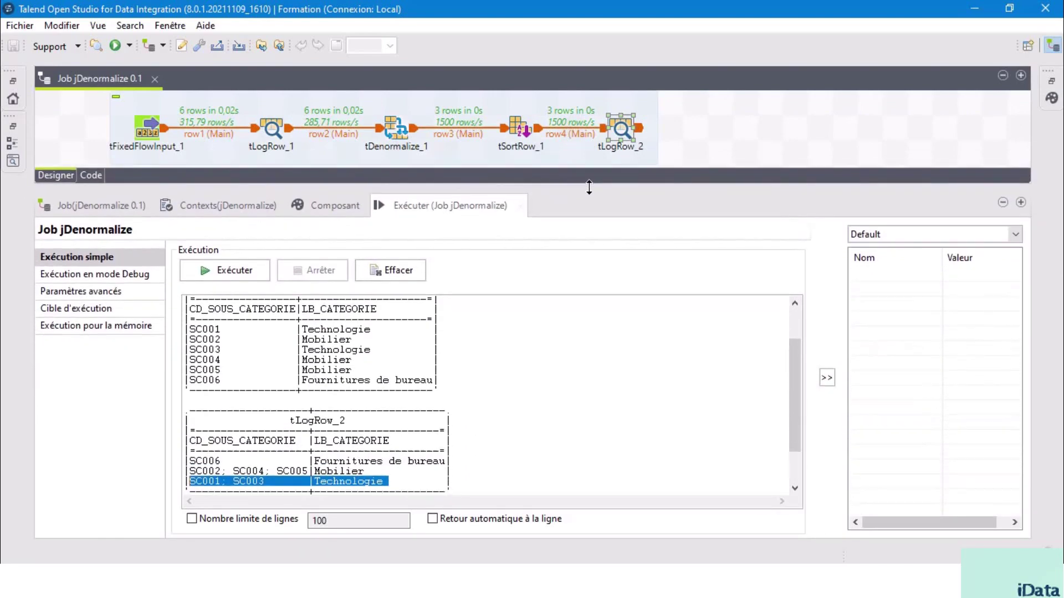
Review the tLogRow_1 source rows against the denormalized tLogRow_2 rows and the job's component flow.
{"action": "scroll", "coordinate": [495, 385], "scroll_direction": "down", "scroll_amount": 2}
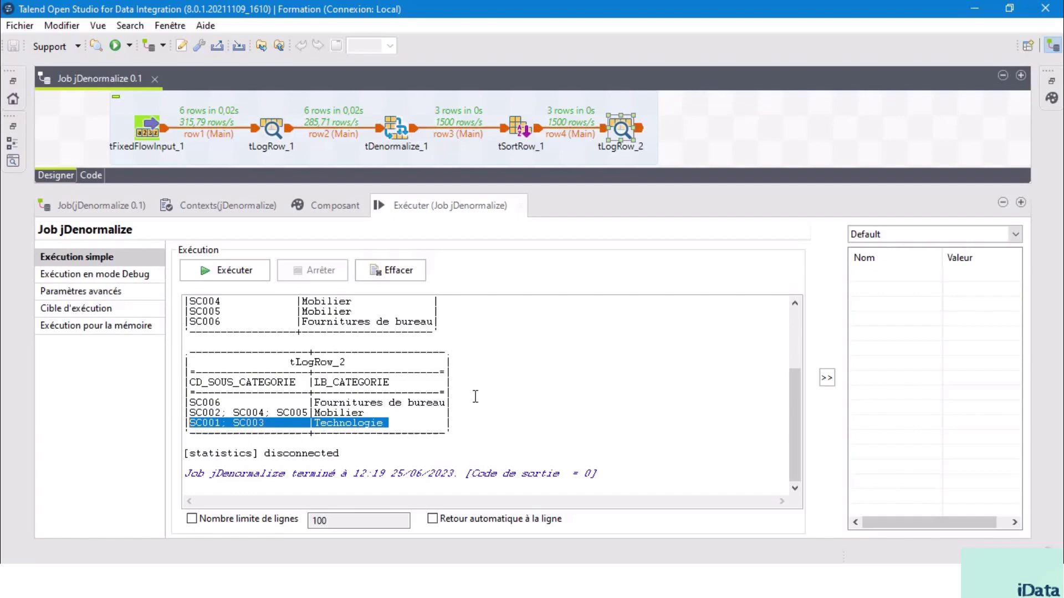
{"action": "scroll", "coordinate": [475, 397], "scroll_direction": "up", "scroll_amount": 2}
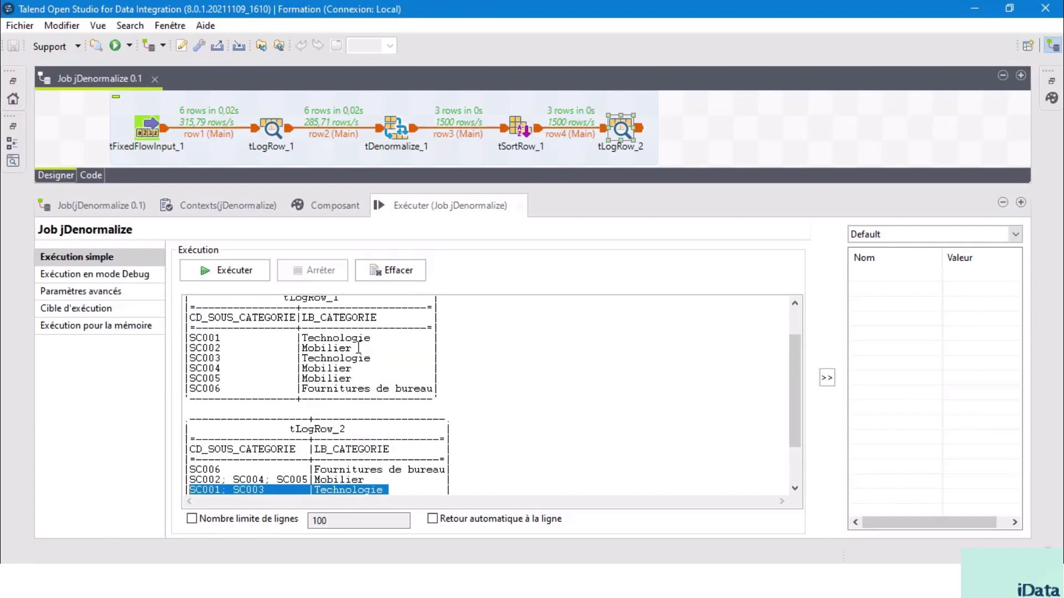
{"action": "left_click_drag", "start_coordinate": [359, 348], "coordinate": [184, 348]}
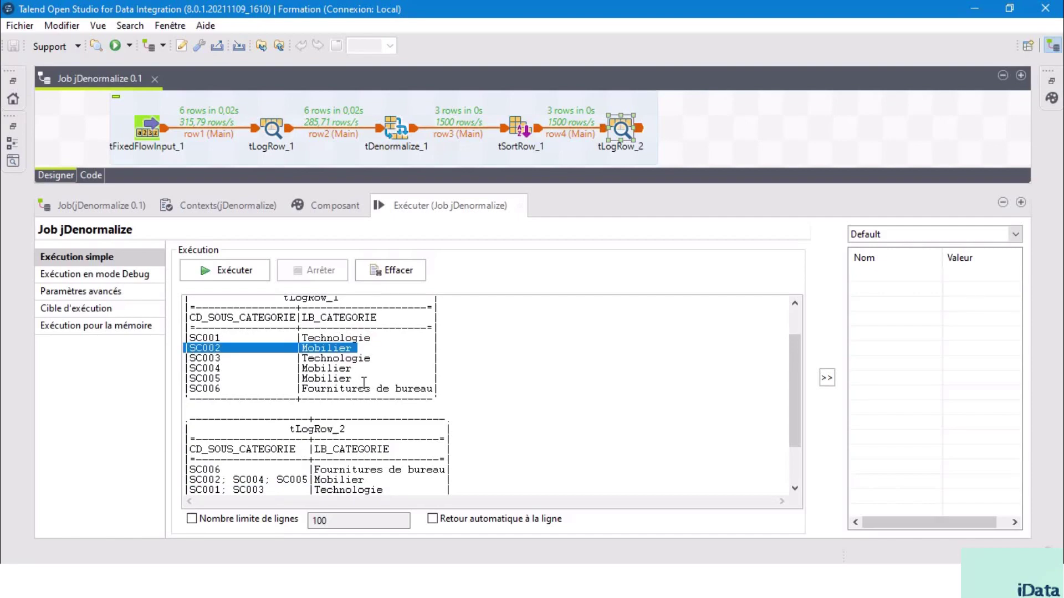
{"action": "left_click", "coordinate": [324, 348]}
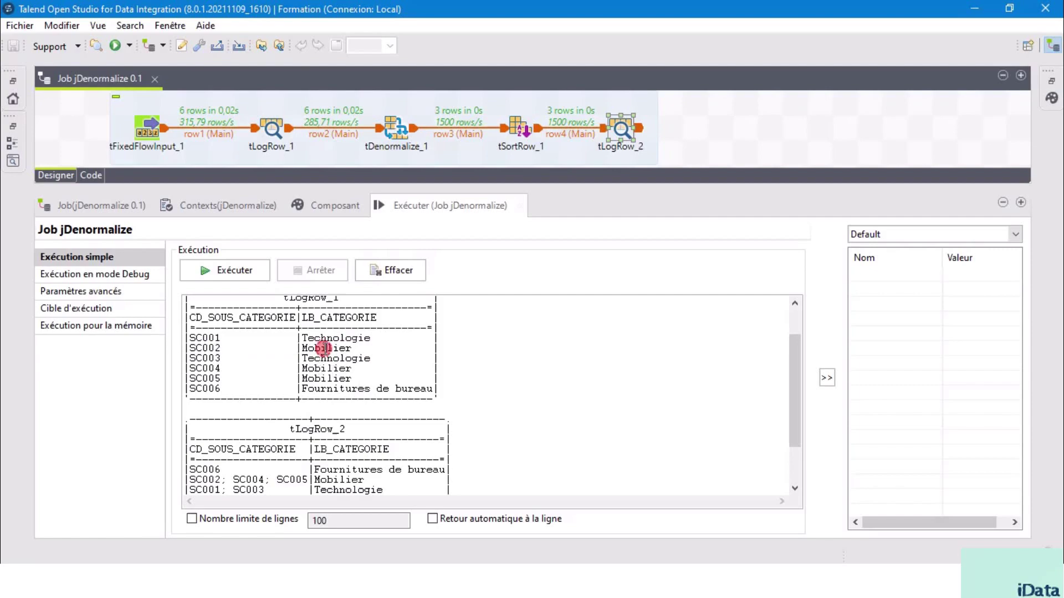
{"action": "double_click", "coordinate": [325, 348]}
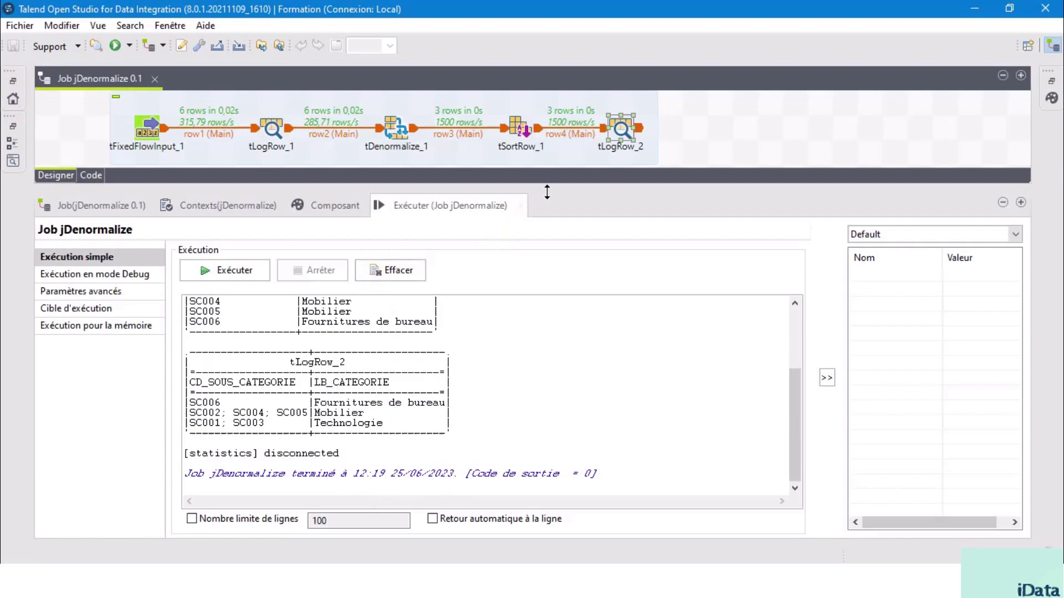
{"action": "left_click_drag", "start_coordinate": [547, 193], "coordinate": [581, 423]}
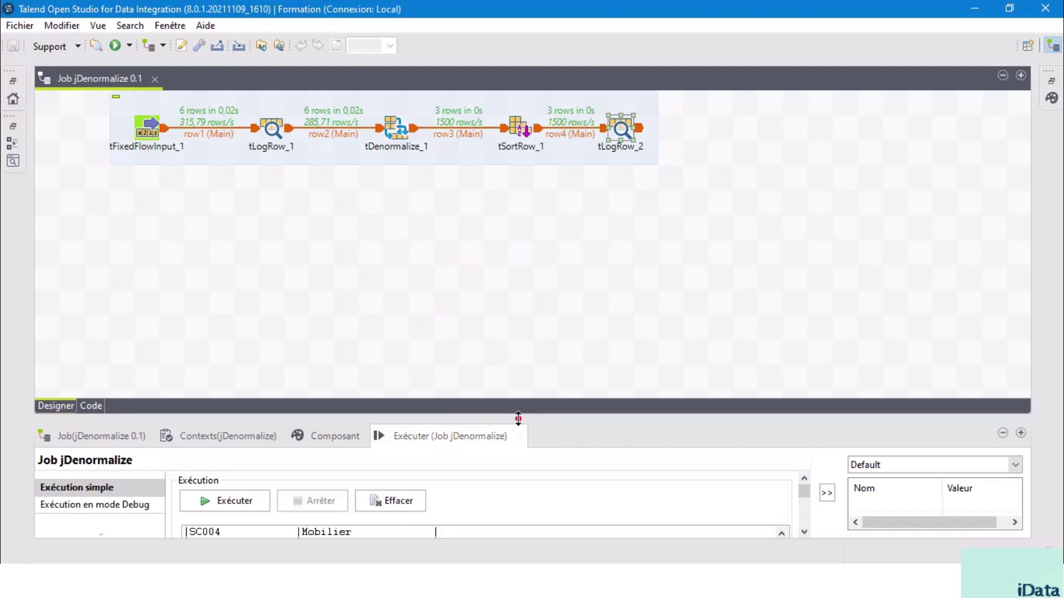
{"action": "left_click_drag", "start_coordinate": [518, 417], "coordinate": [542, 202]}
{"action": "scroll", "coordinate": [375, 394], "scroll_direction": "up", "scroll_amount": 3}
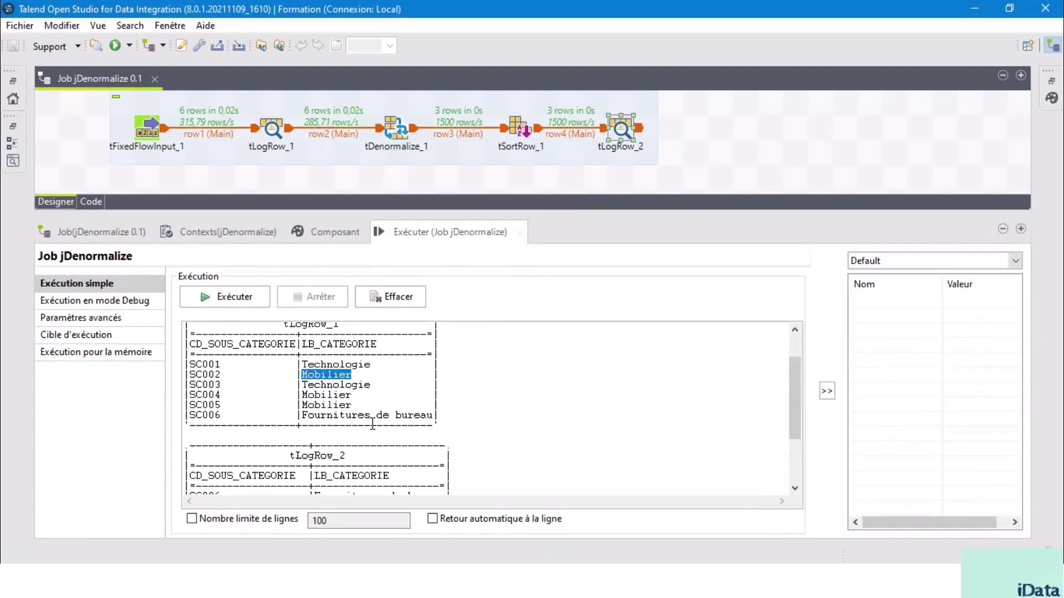
{"action": "left_click_drag", "start_coordinate": [437, 416], "coordinate": [163, 361]}
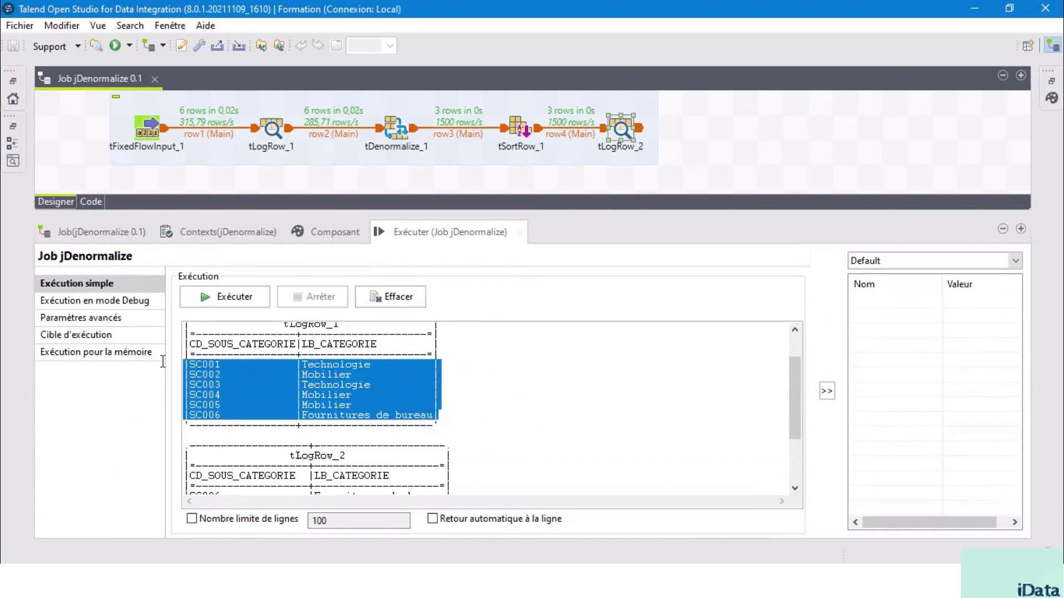
{"action": "left_click", "coordinate": [450, 410]}
Add a tHashOutput component to the job and place it after tLogRow_2.
{"action": "left_click_drag", "start_coordinate": [527, 216], "coordinate": [555, 391]}
{"action": "left_click", "coordinate": [676, 268]}
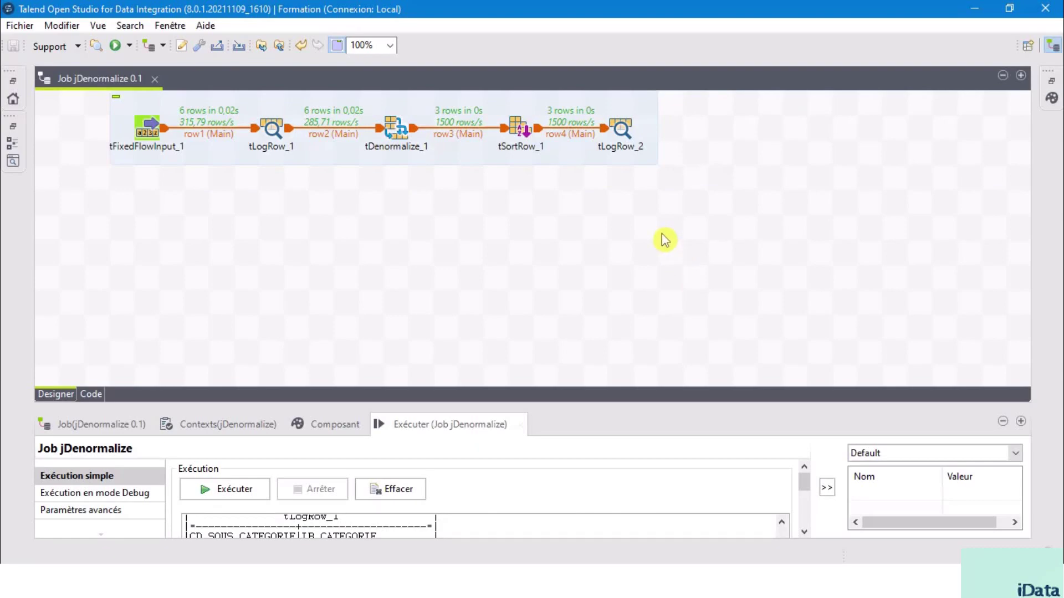
{"action": "left_click", "coordinate": [621, 129]}
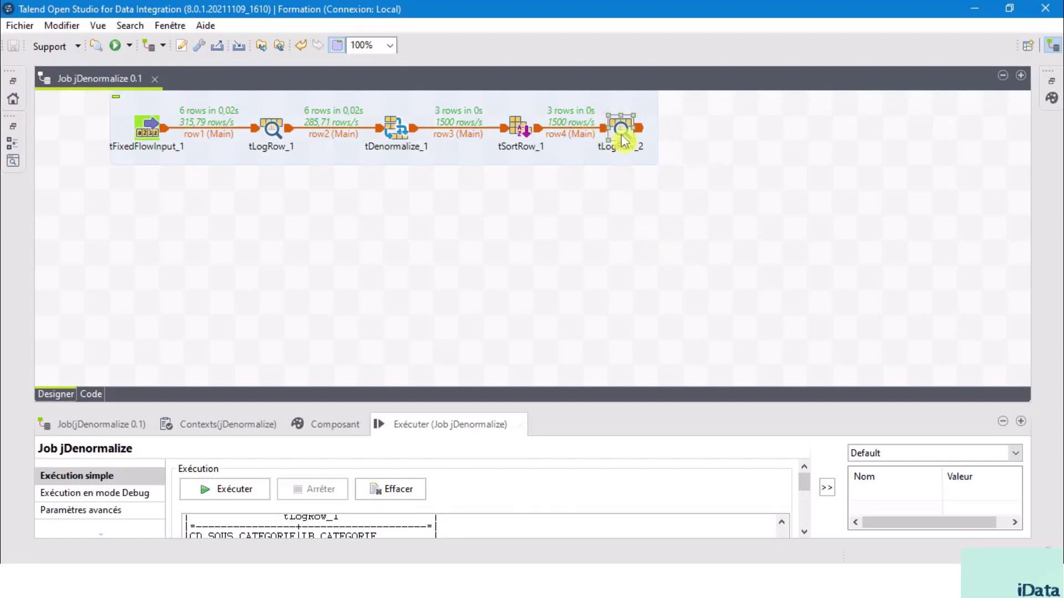
{"action": "left_click", "coordinate": [618, 242]}
{"action": "type", "text": "th"}
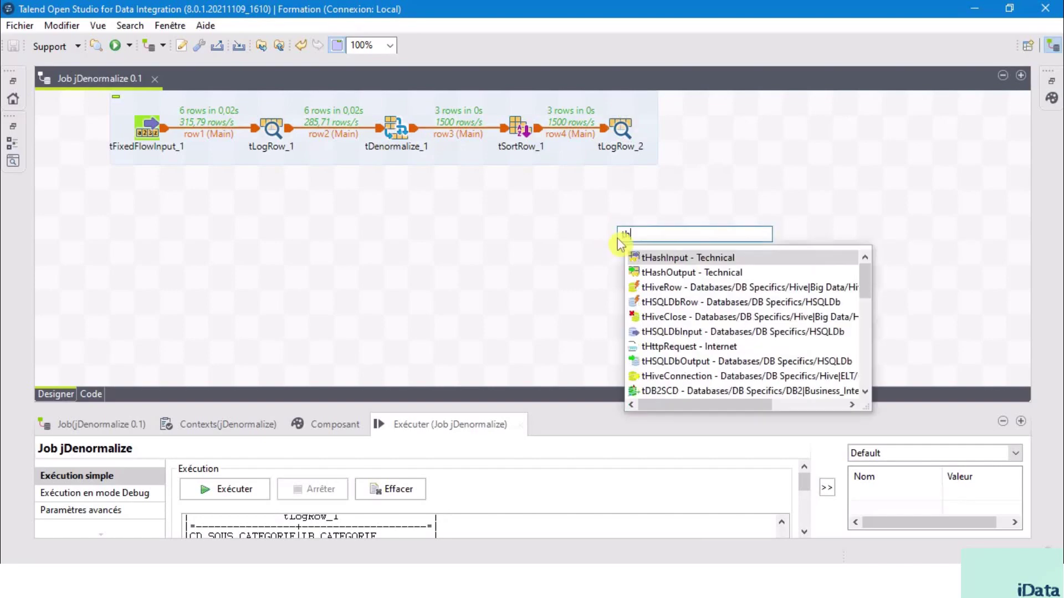
{"action": "type", "text": "as"}
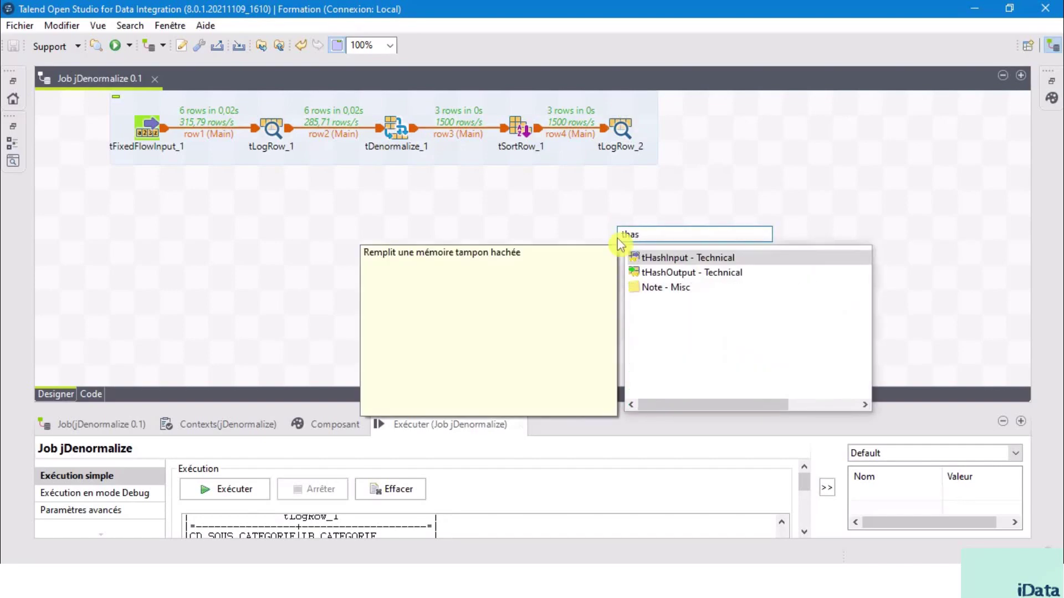
{"action": "double_click", "coordinate": [665, 272]}
{"action": "left_click_drag", "start_coordinate": [628, 237], "coordinate": [748, 126]}
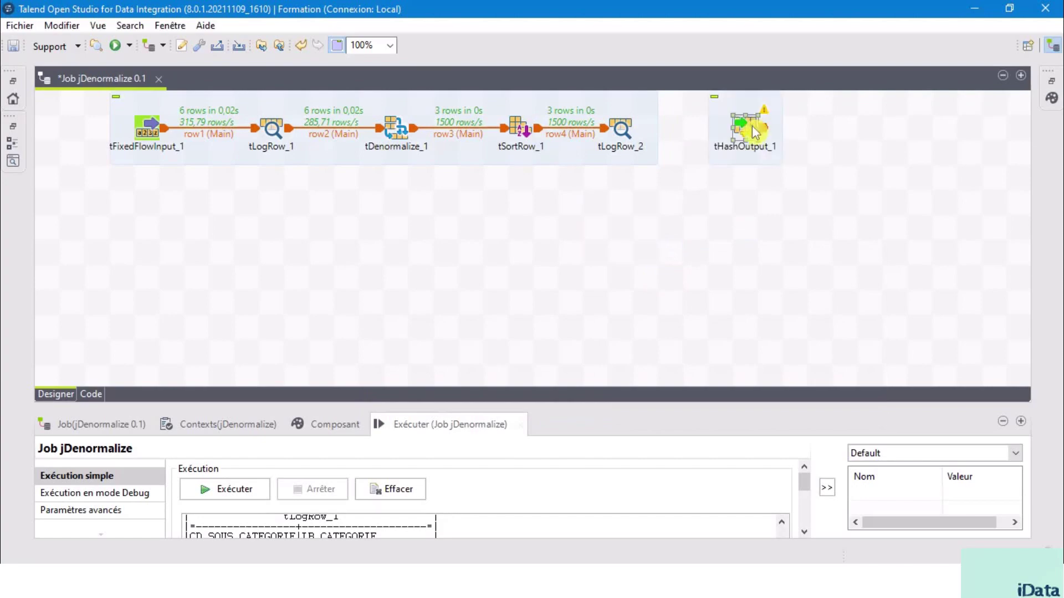
Connect tLogRow_2 to the tHashOutput component with a main row.
{"action": "left_click", "coordinate": [690, 254]}
{"action": "left_click", "coordinate": [626, 129]}
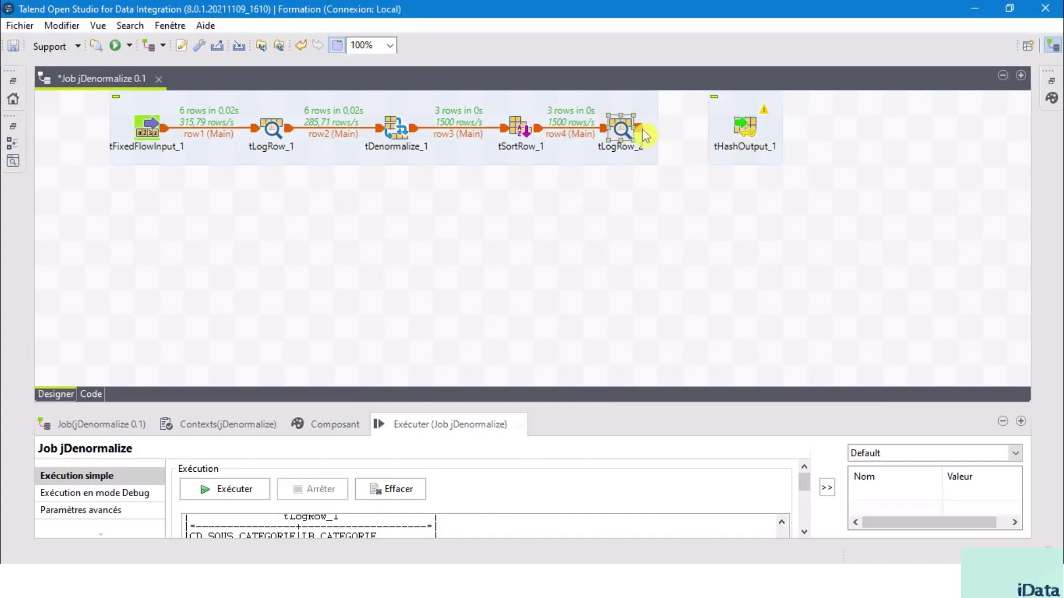
{"action": "left_click_drag", "start_coordinate": [643, 130], "coordinate": [755, 128]}
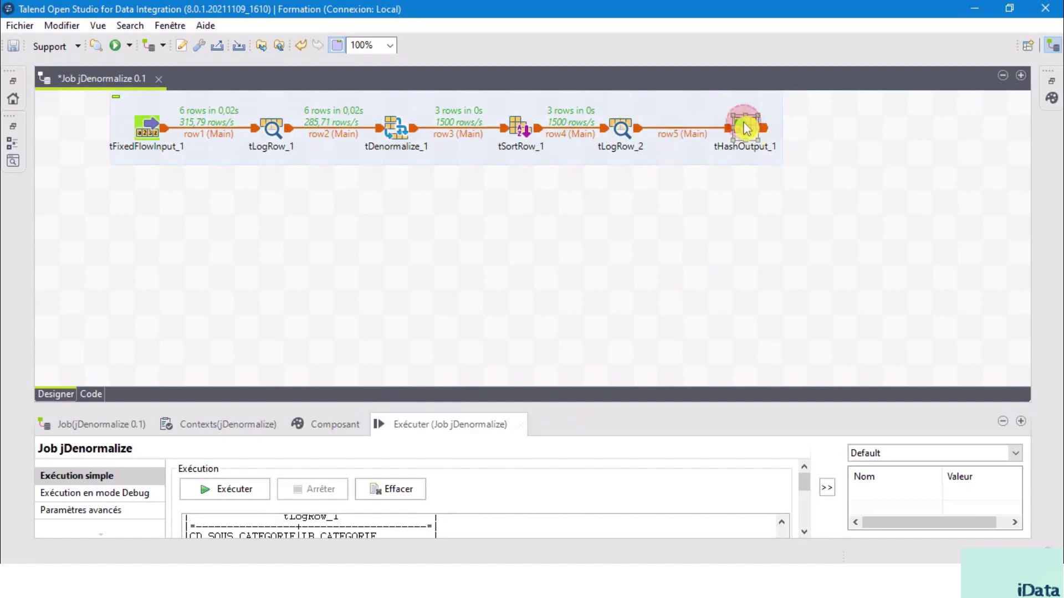
Examine the basic settings of the tHashOutput component and of tLogRow_2.
{"action": "left_click", "coordinate": [745, 130]}
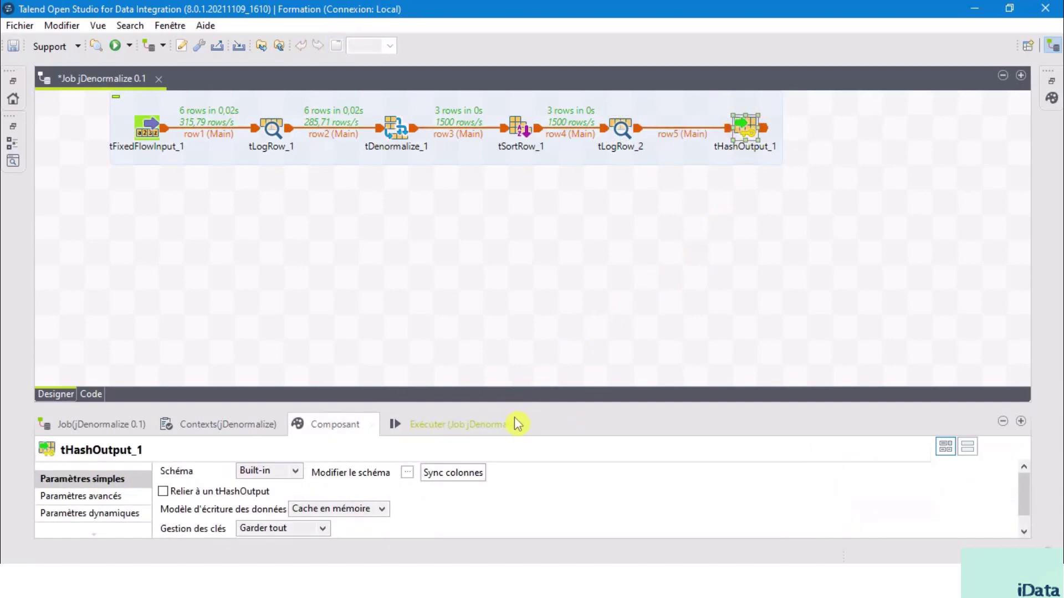
{"action": "left_click_drag", "start_coordinate": [520, 406], "coordinate": [554, 270]}
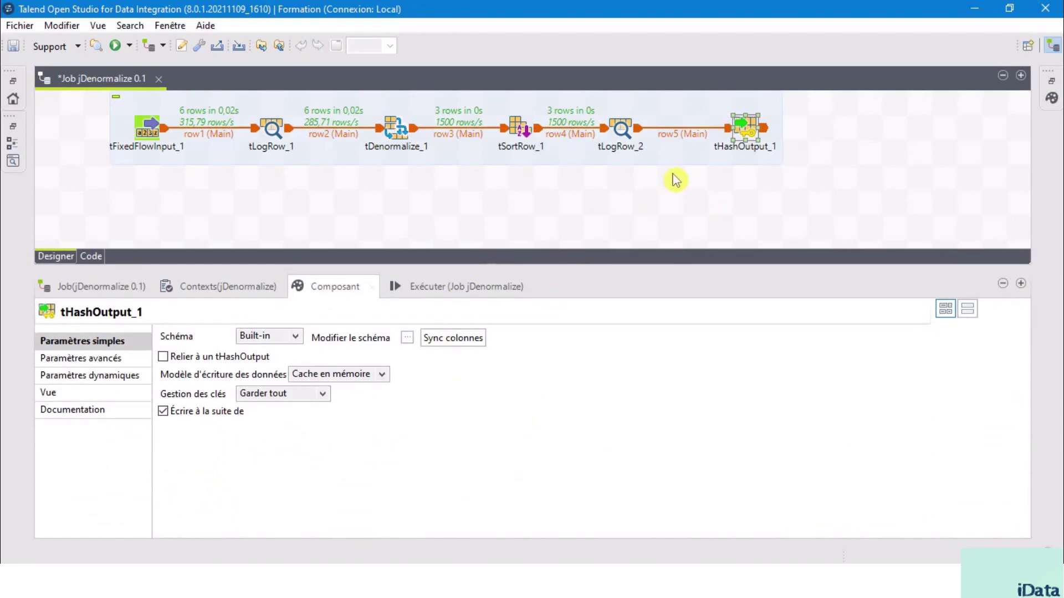
{"action": "left_click", "coordinate": [621, 128]}
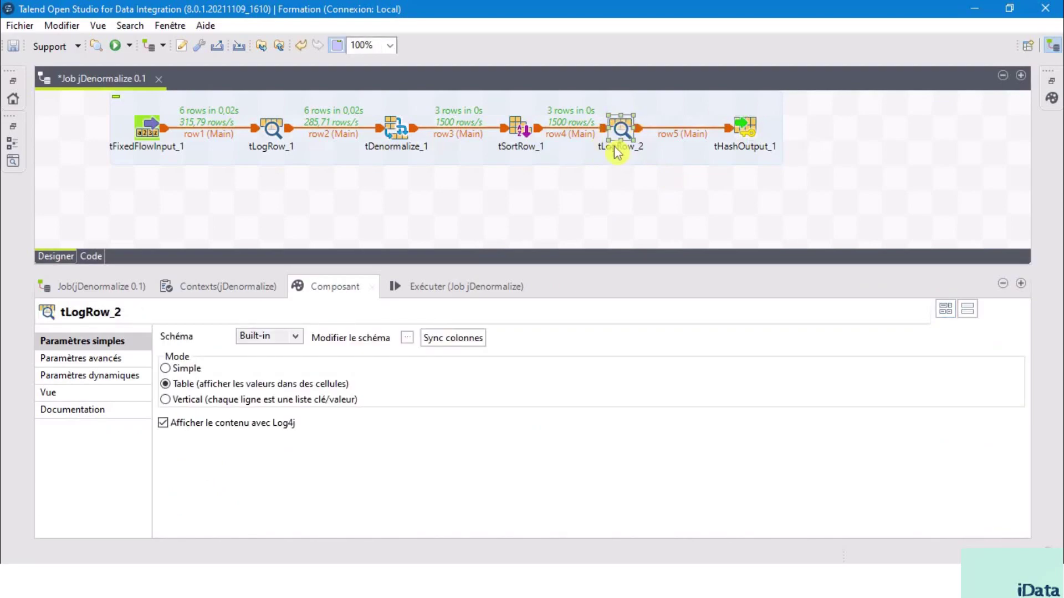
{"action": "left_click", "coordinate": [744, 129]}
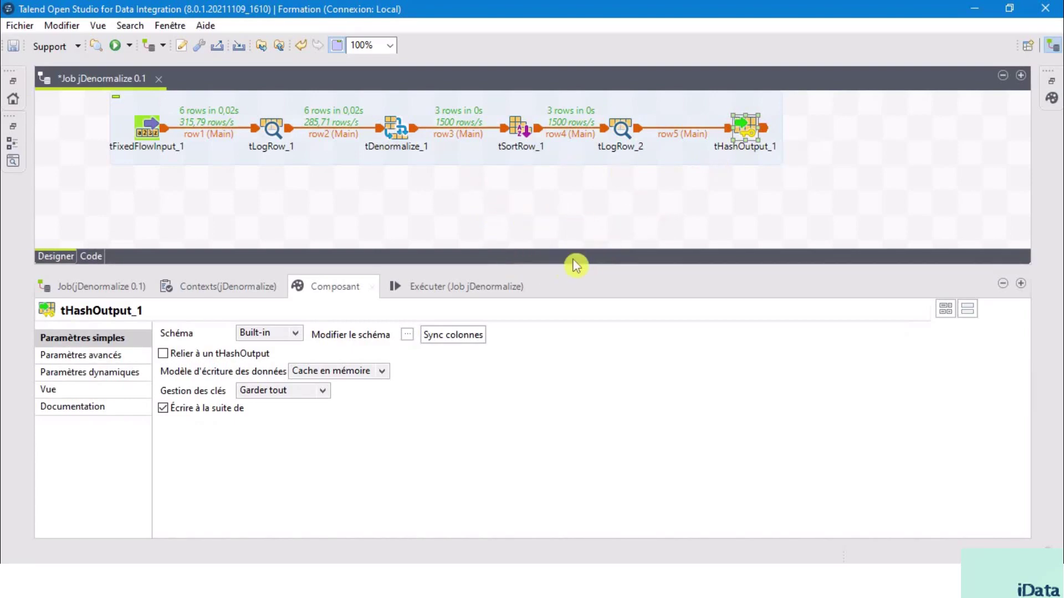
Check the full column names in the tHashOutput schema against its tLogRow_2 input.
{"action": "left_click", "coordinate": [408, 336]}
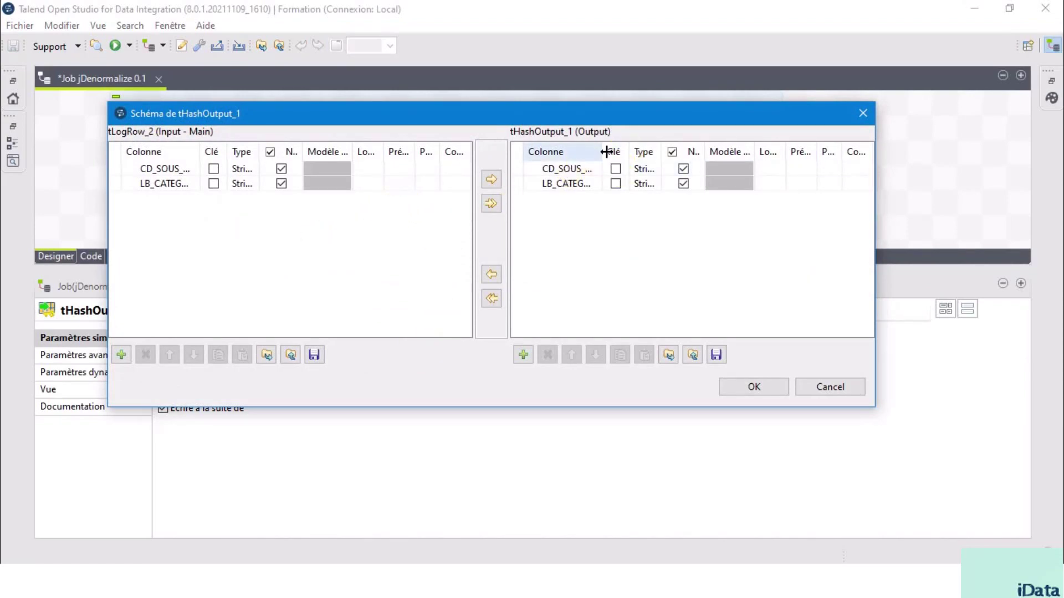
{"action": "left_click_drag", "start_coordinate": [606, 152], "coordinate": [646, 150]}
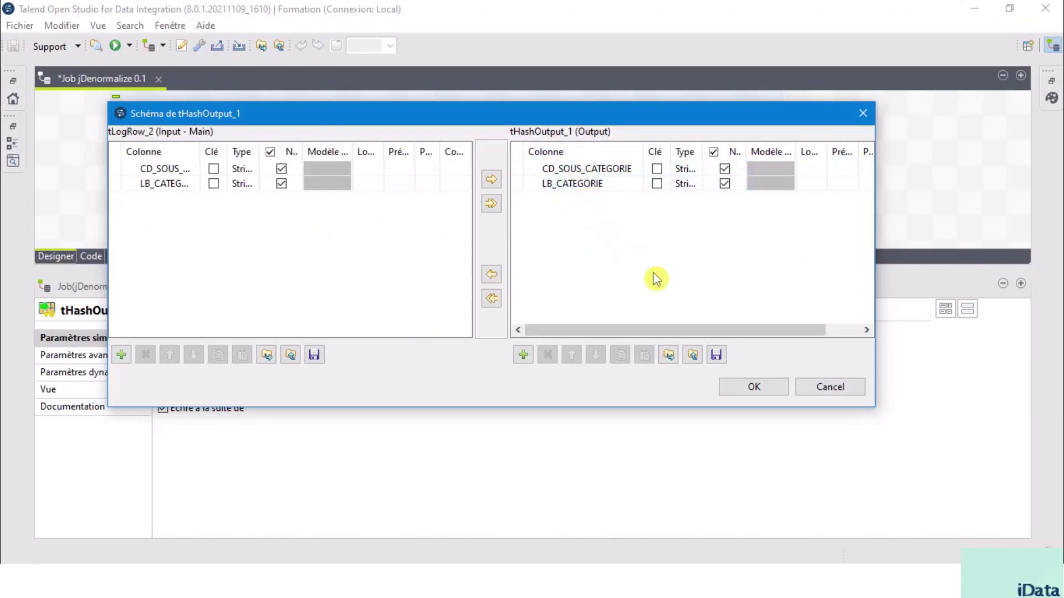
{"action": "left_click", "coordinate": [761, 392]}
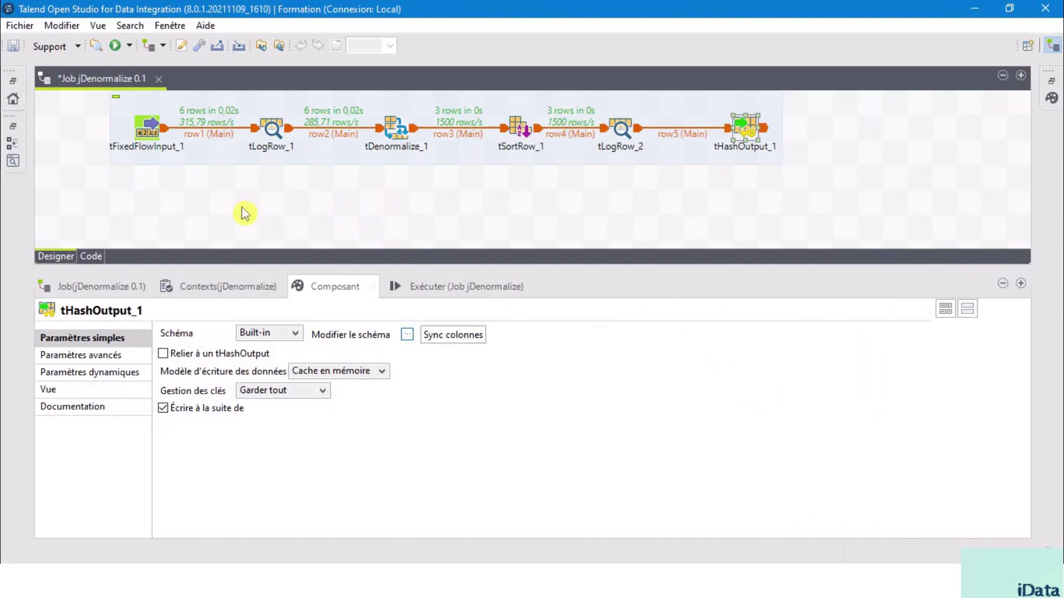
{"action": "left_click_drag", "start_coordinate": [551, 269], "coordinate": [547, 323]}
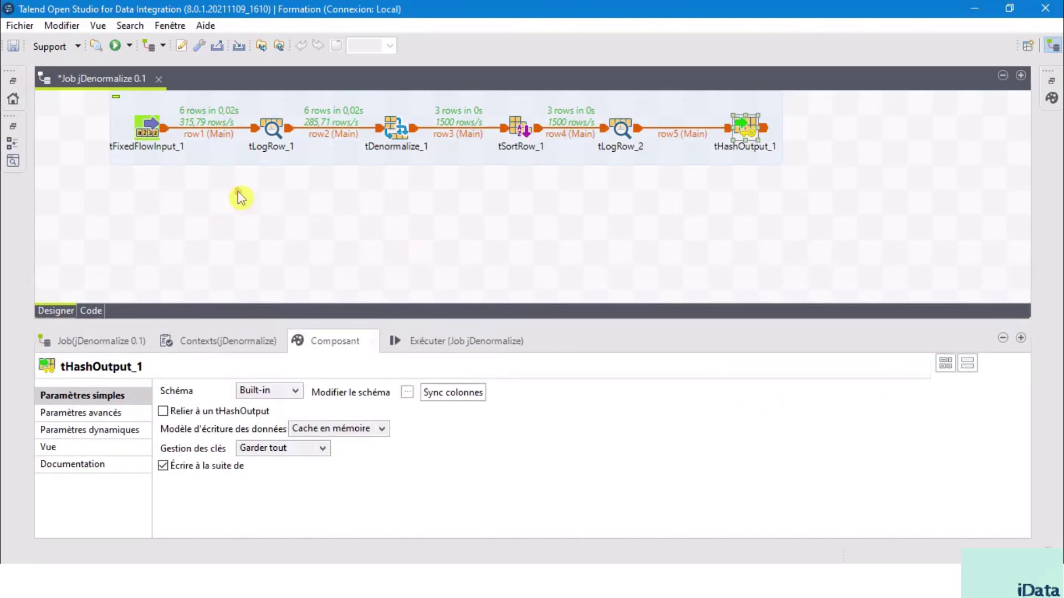
{"action": "left_click", "coordinate": [306, 234]}
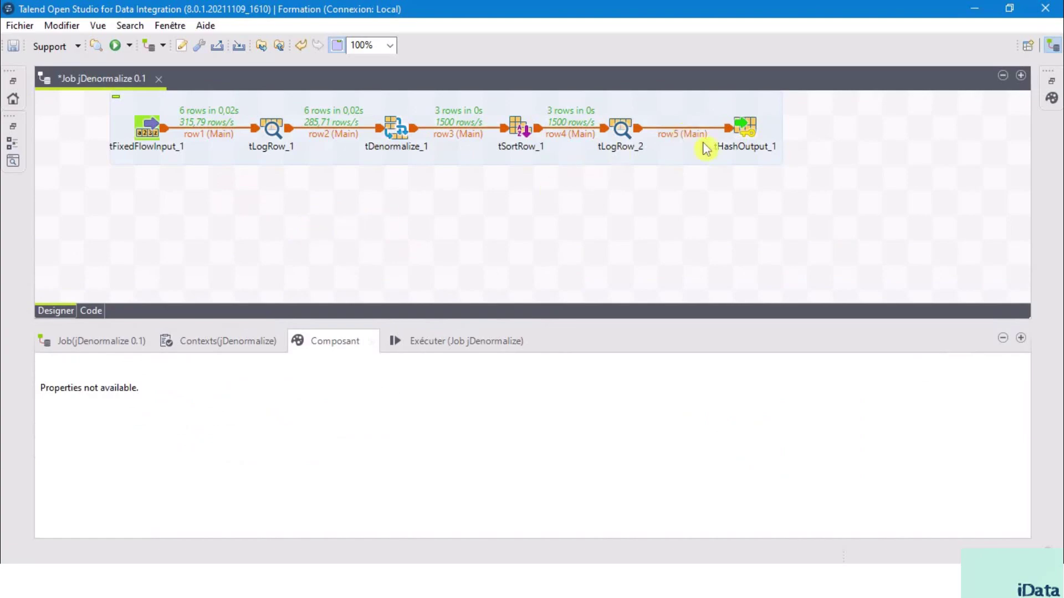
{"action": "left_click", "coordinate": [748, 129]}
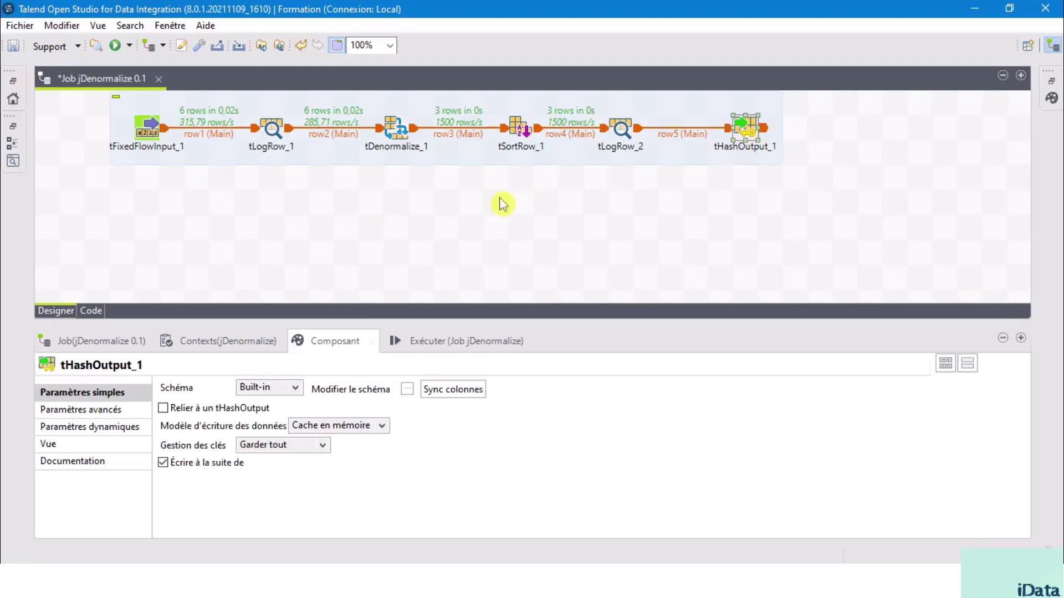
Add a tHashInput component to the job and place it below tFixedFlowInput_1.
{"action": "left_click", "coordinate": [255, 222]}
{"action": "type", "text": "thas"}
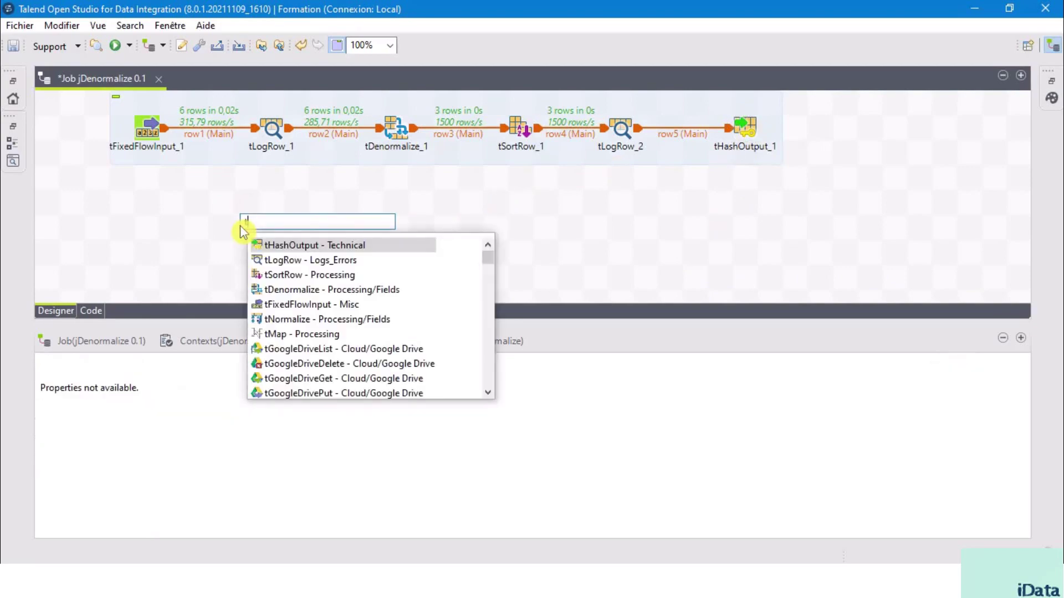
{"action": "double_click", "coordinate": [294, 260]}
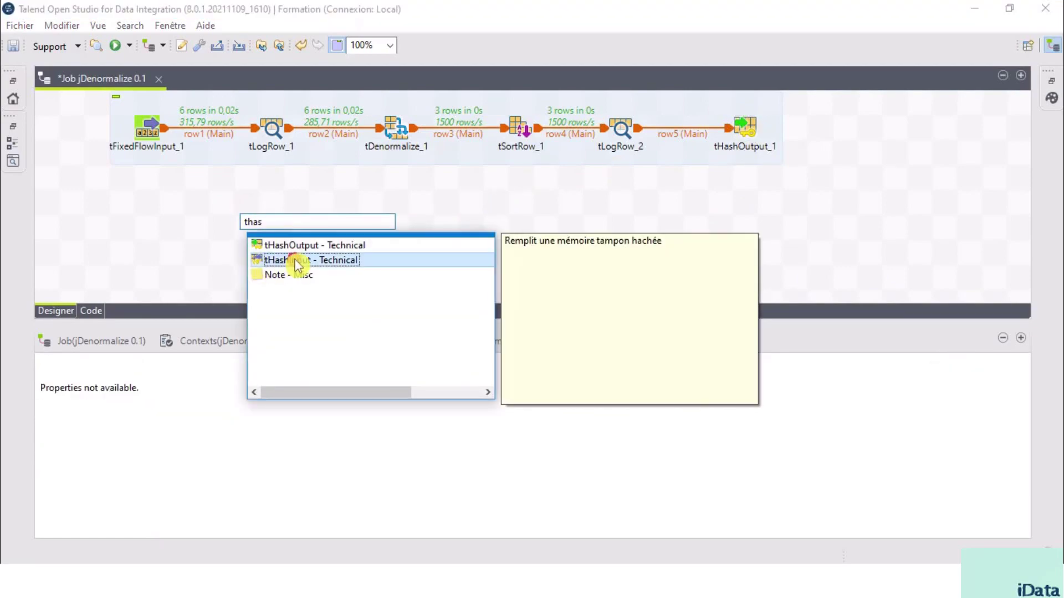
{"action": "left_click_drag", "start_coordinate": [246, 231], "coordinate": [145, 231]}
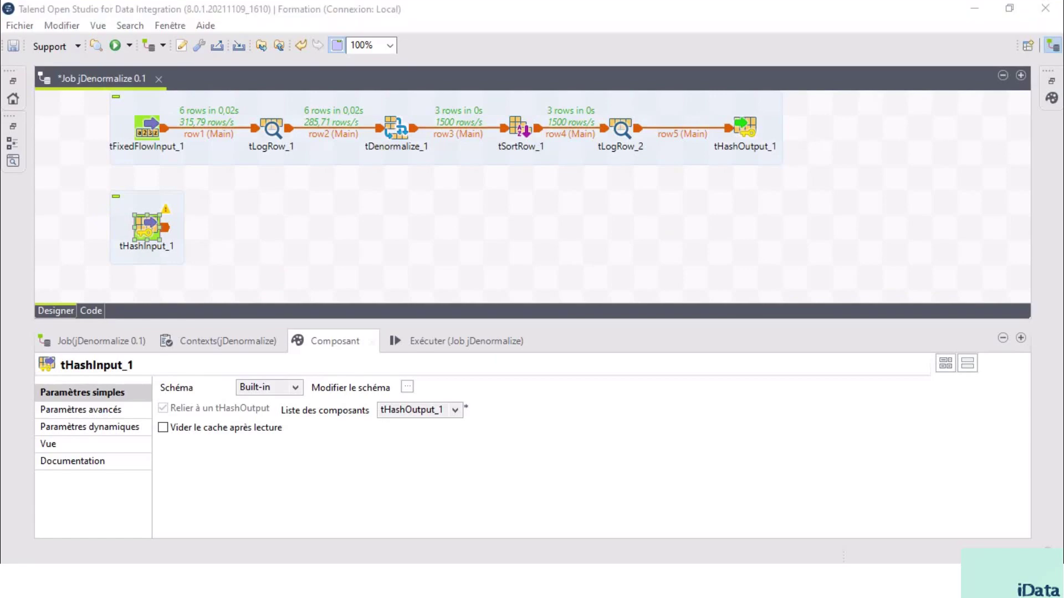
Add two String columns to the tHashInput schema and name the first one CD_SOUS_CATEGORIE.
{"action": "left_click", "coordinate": [254, 233]}
{"action": "left_click", "coordinate": [151, 229]}
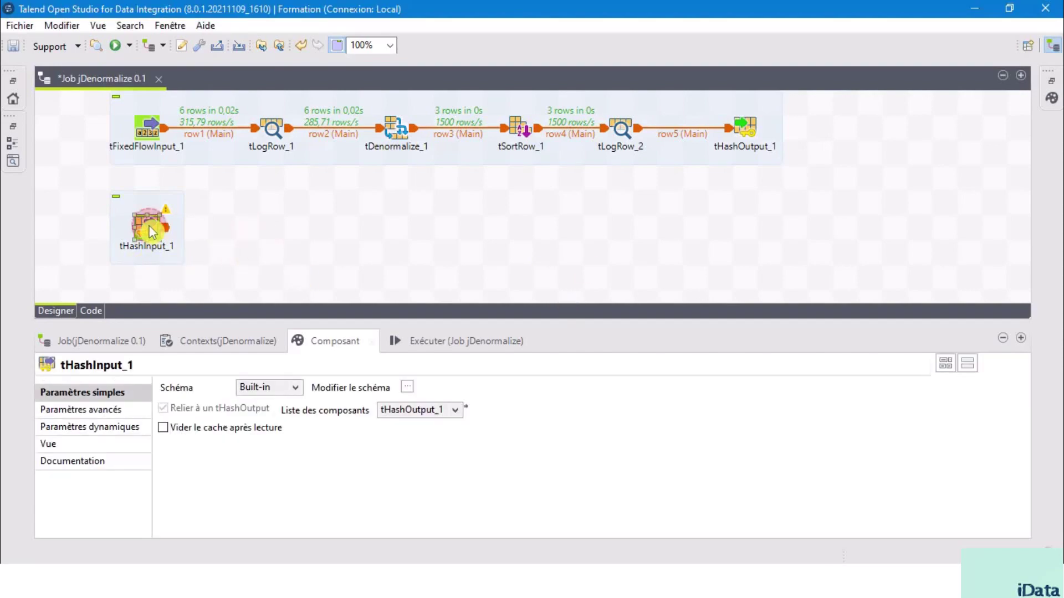
{"action": "left_click", "coordinate": [407, 388]}
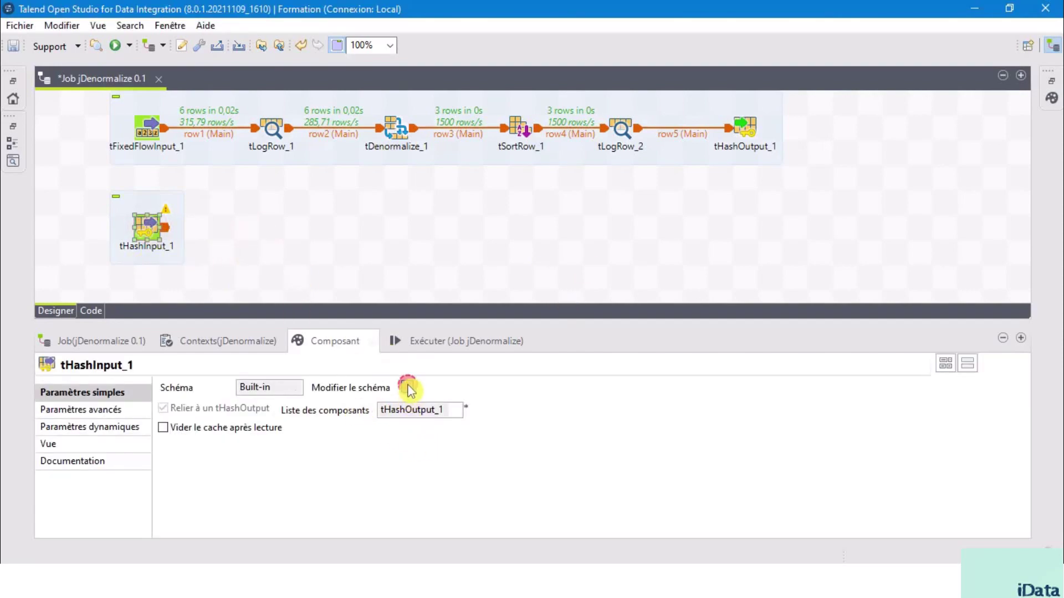
{"action": "left_click", "coordinate": [105, 331]}
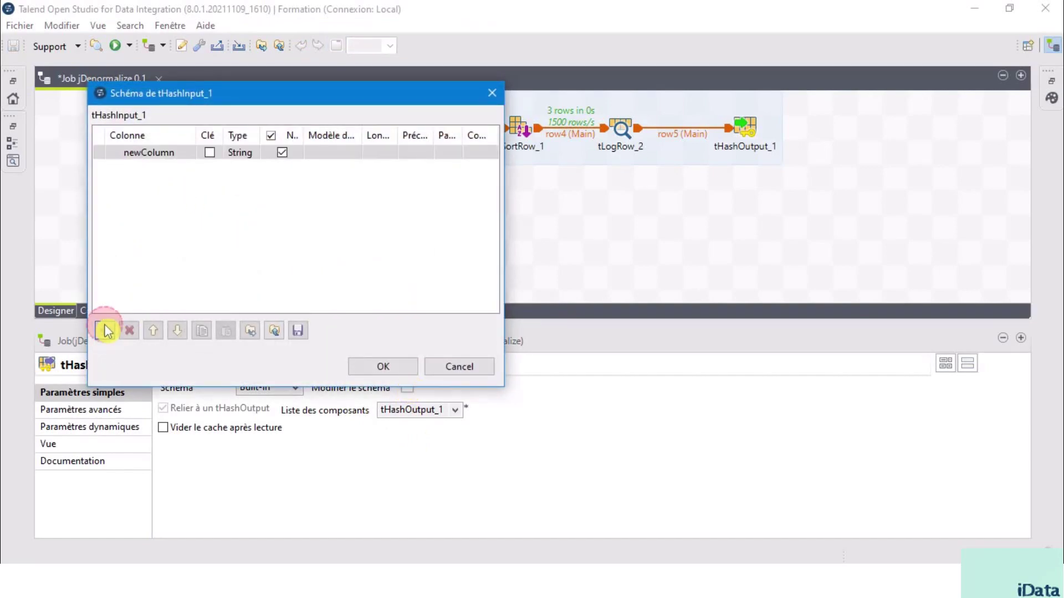
{"action": "left_click", "coordinate": [105, 331]}
{"action": "left_click", "coordinate": [157, 156]}
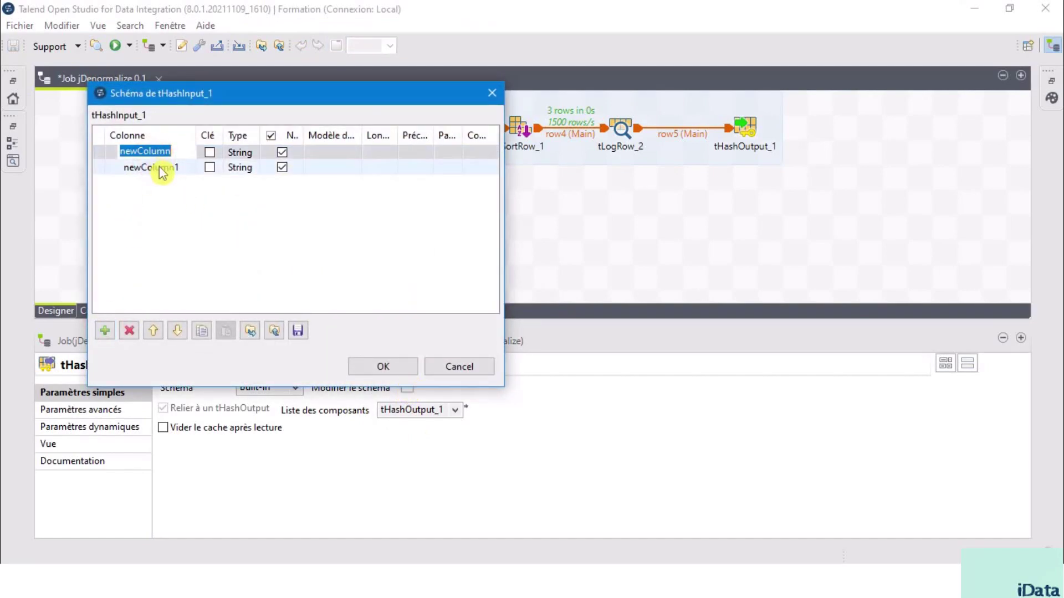
{"action": "type", "text": "CD_SOUS_CATEGORIE"}
{"action": "left_click", "coordinate": [185, 236]}
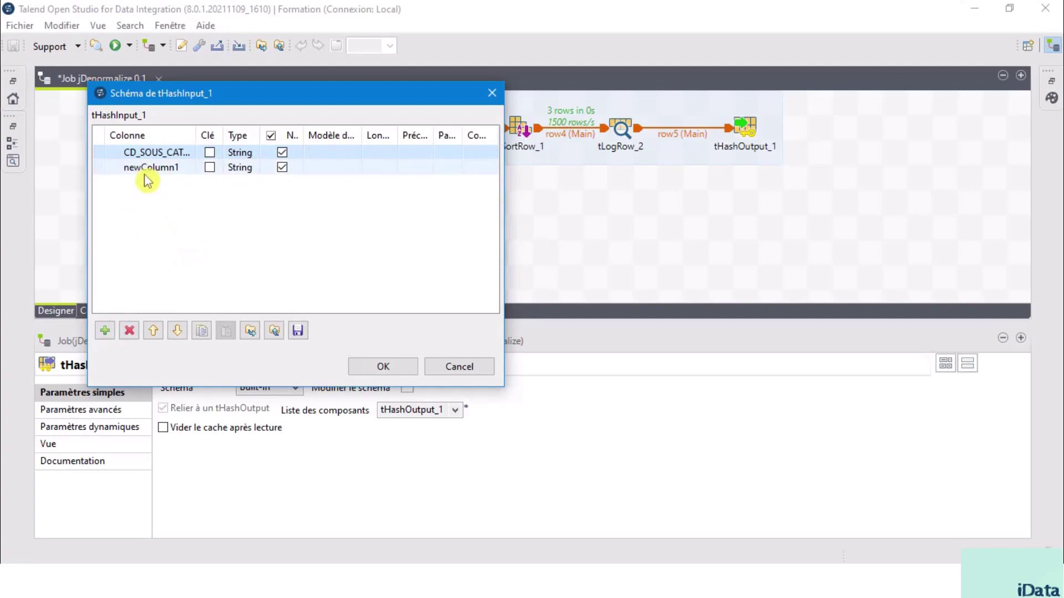
Name the second tHashInput column LB_CATEGORIE and save the schema.
{"action": "left_click", "coordinate": [143, 168]}
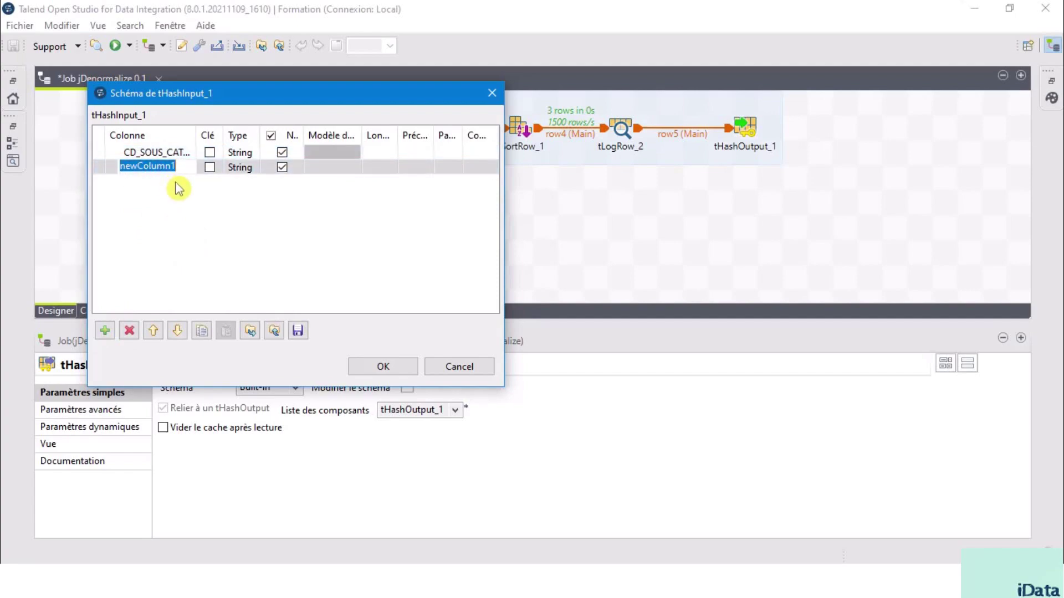
{"action": "type", "text": "LB_CATEGOR"}
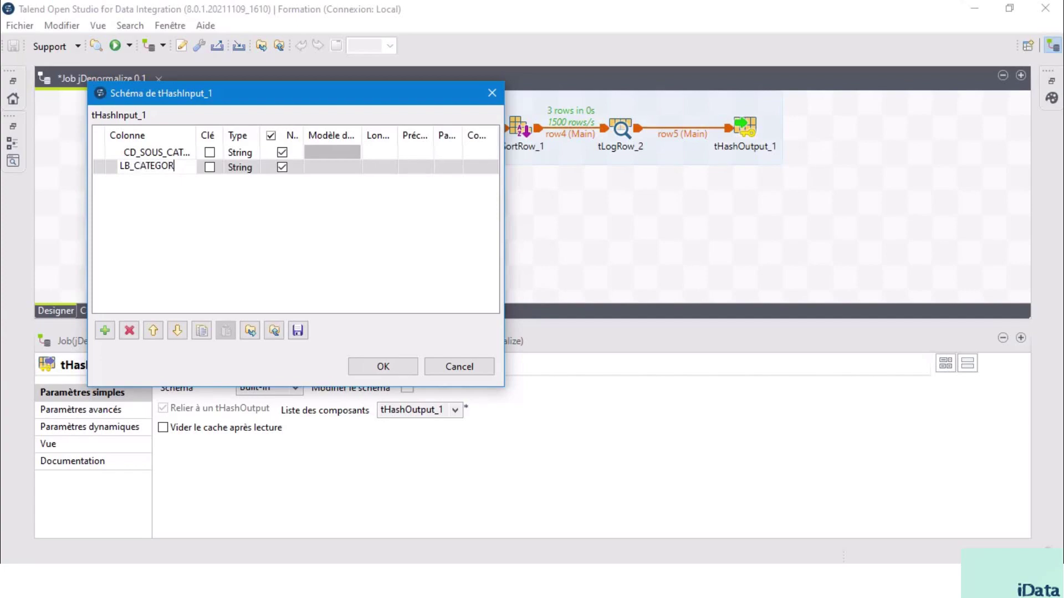
{"action": "type", "text": "IE"}
{"action": "left_click", "coordinate": [164, 246]}
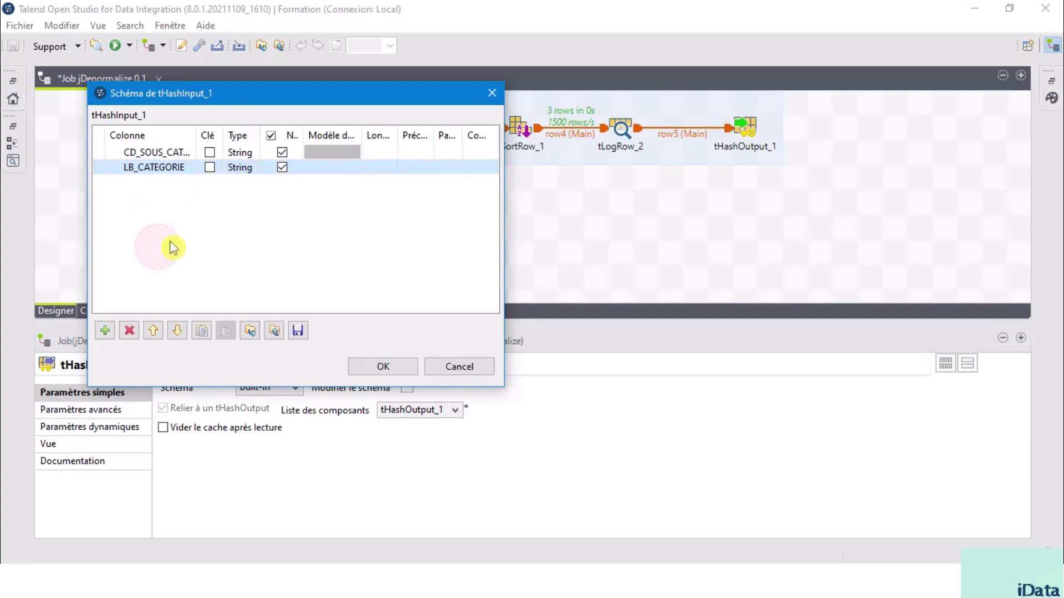
{"action": "left_click", "coordinate": [383, 367]}
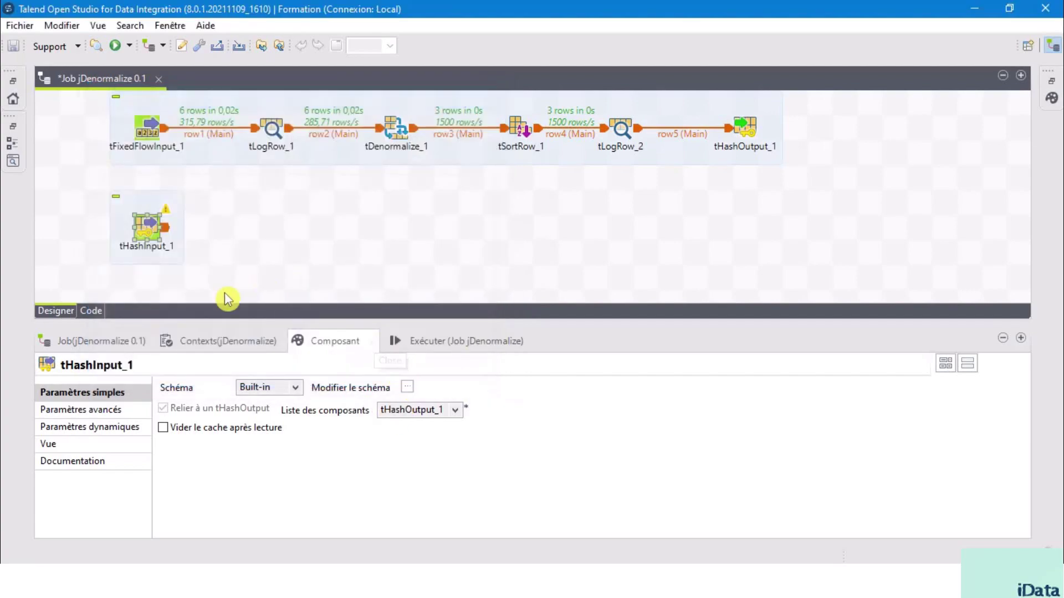
Compare the column names and types in the tHashInput schema with those in the tHashOutput schema.
{"action": "left_click", "coordinate": [409, 386]}
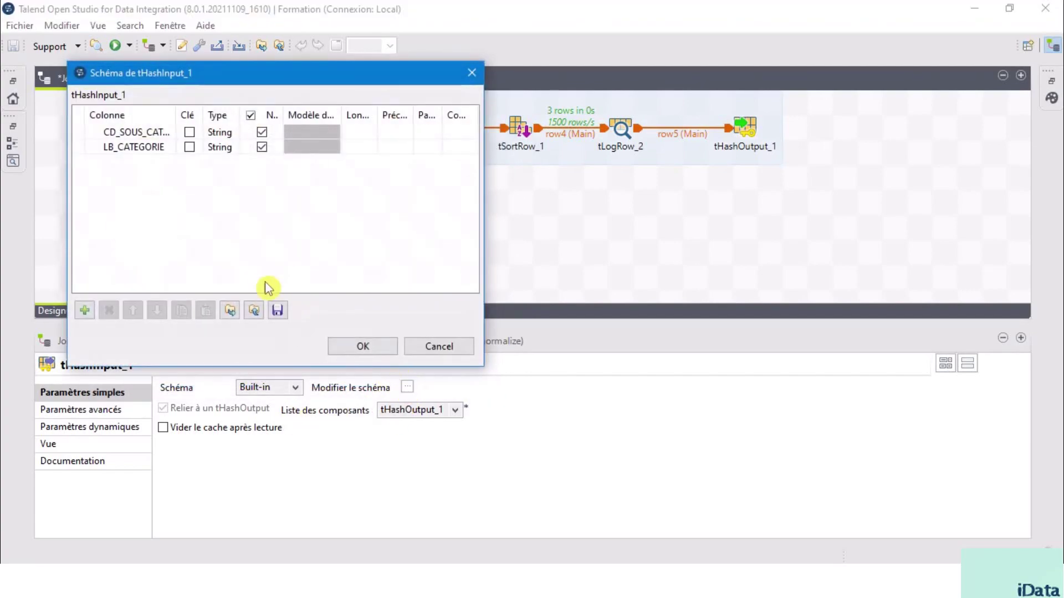
{"action": "left_click", "coordinate": [439, 347]}
{"action": "left_click", "coordinate": [746, 128]}
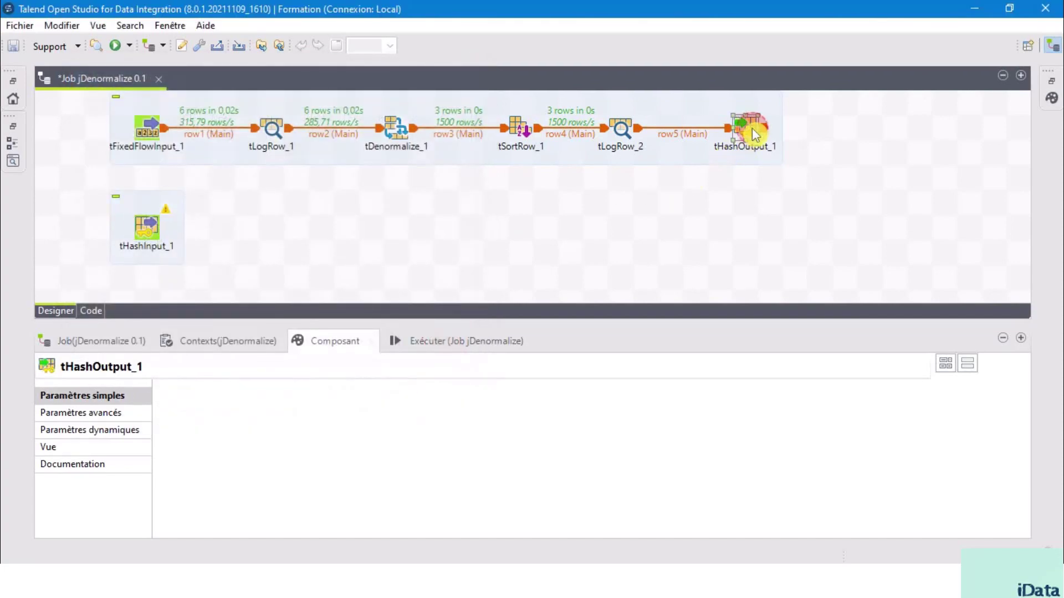
{"action": "left_click", "coordinate": [407, 393]}
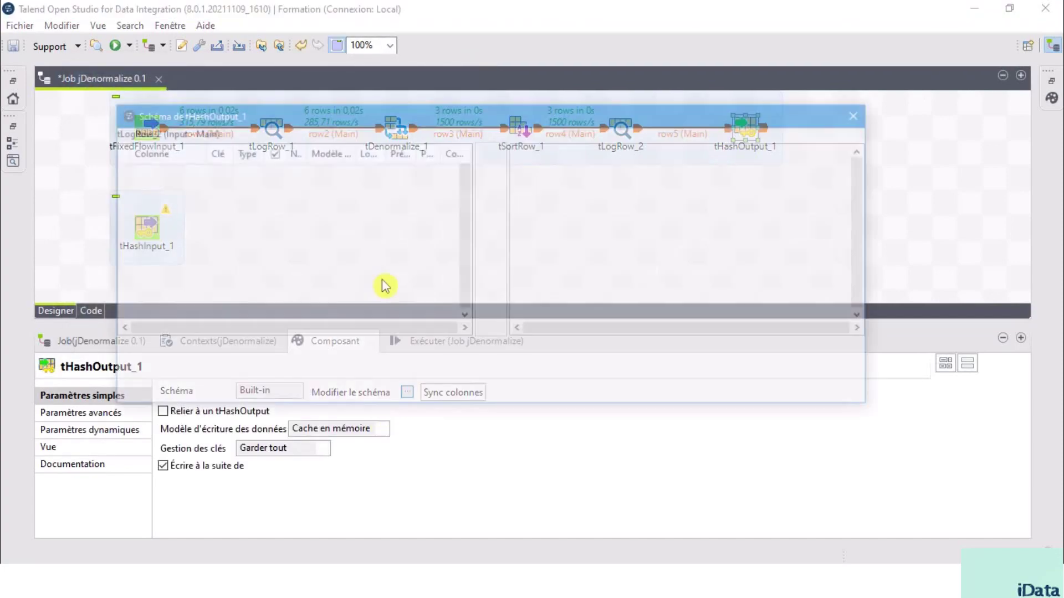
{"action": "left_click_drag", "start_coordinate": [607, 156], "coordinate": [663, 157]}
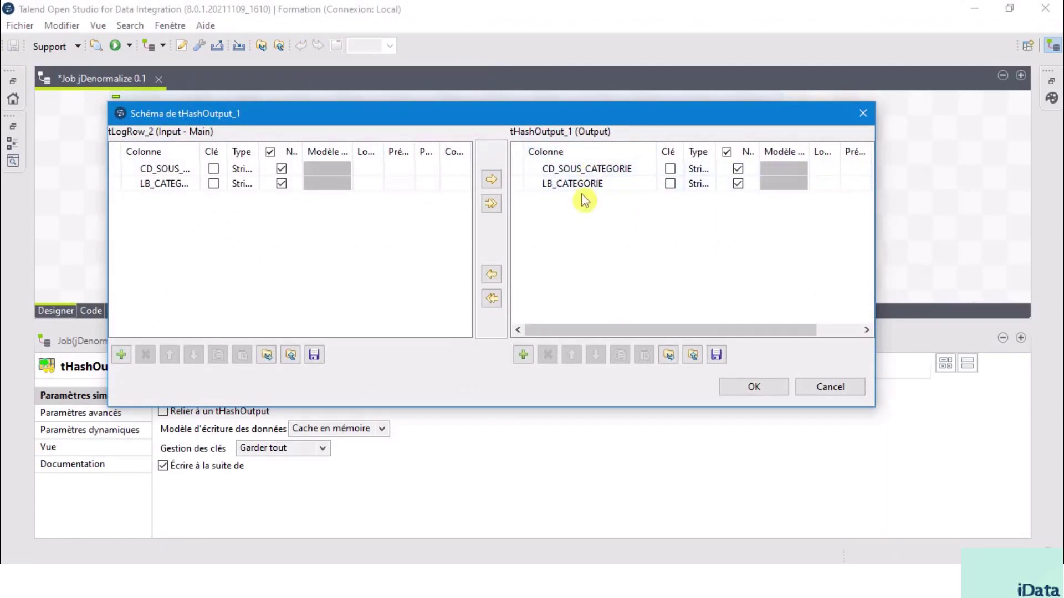
{"action": "left_click", "coordinate": [833, 387]}
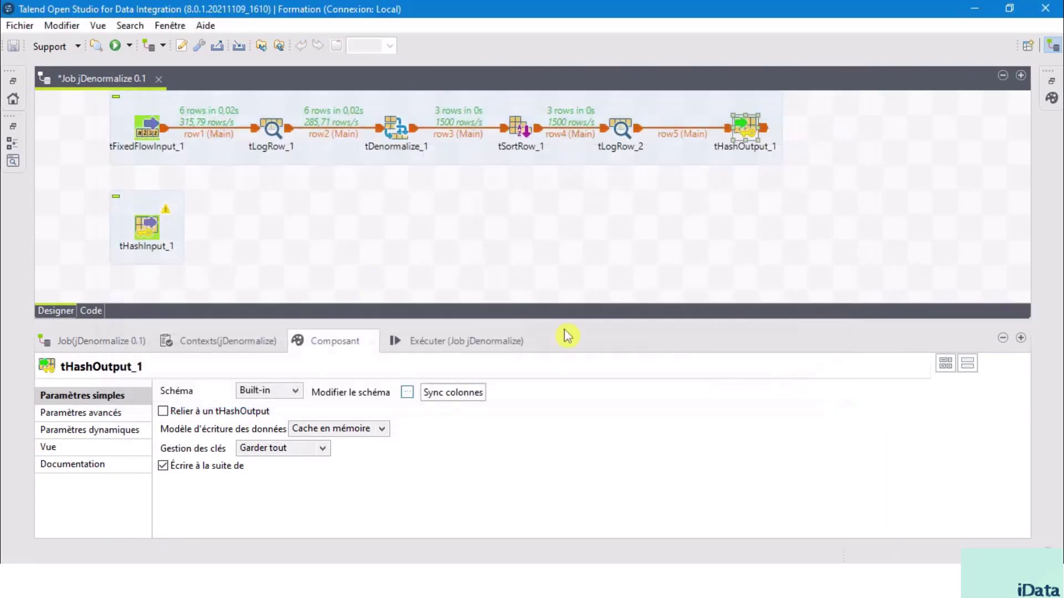
{"action": "left_click", "coordinate": [147, 228]}
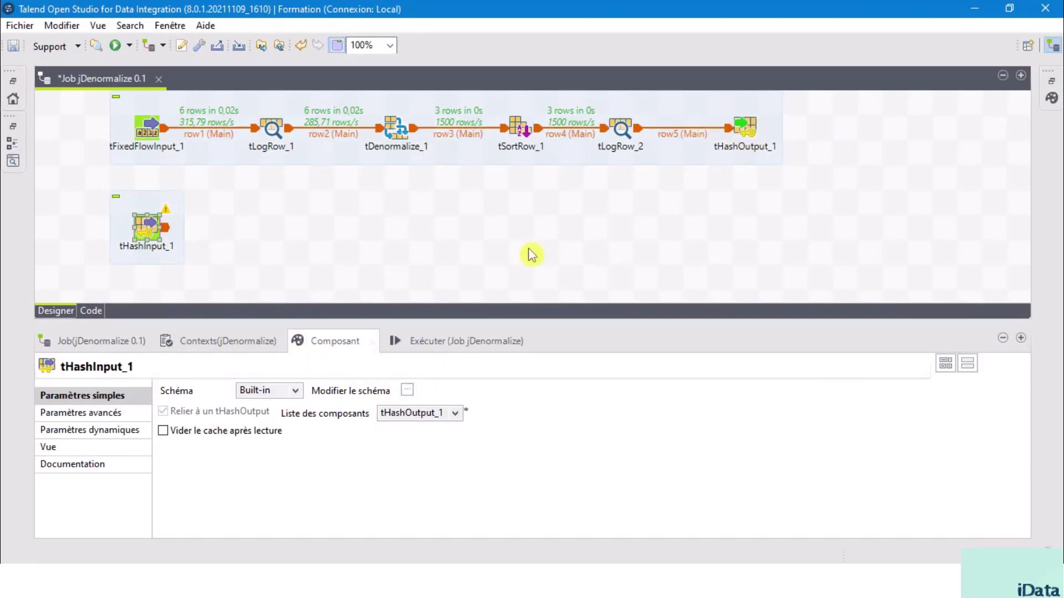
{"action": "left_click", "coordinate": [407, 391]}
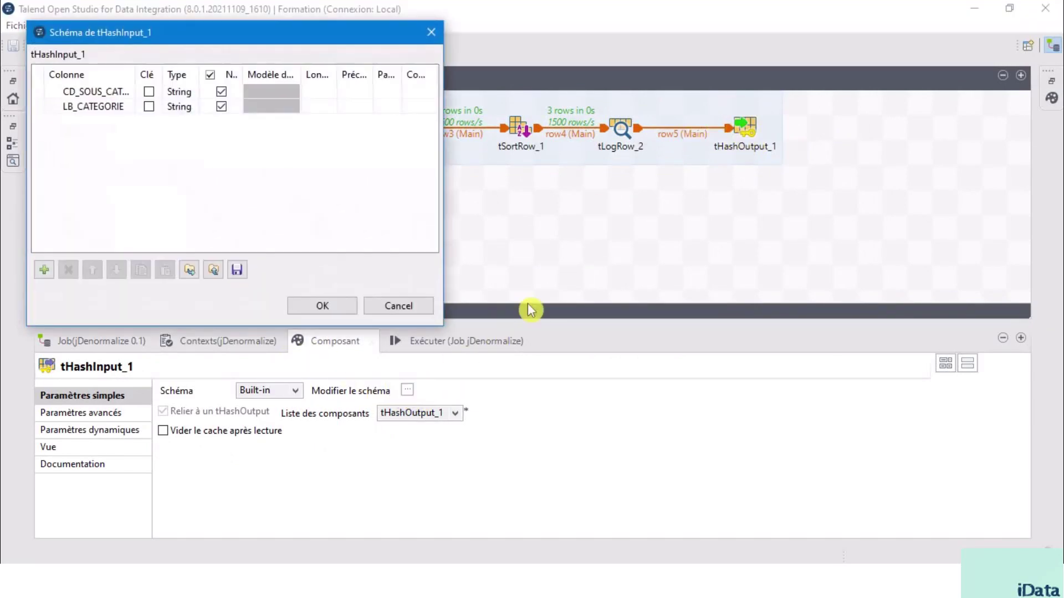
{"action": "left_click_drag", "start_coordinate": [136, 81], "coordinate": [195, 80]}
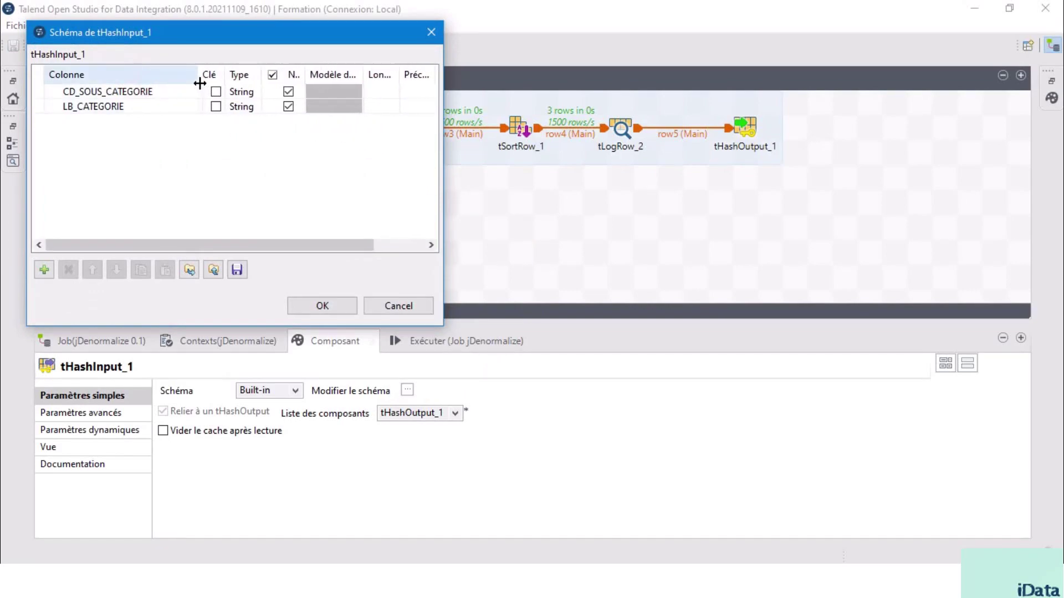
{"action": "left_click", "coordinate": [142, 94]}
{"action": "left_click", "coordinate": [148, 107], "text": "shift"}
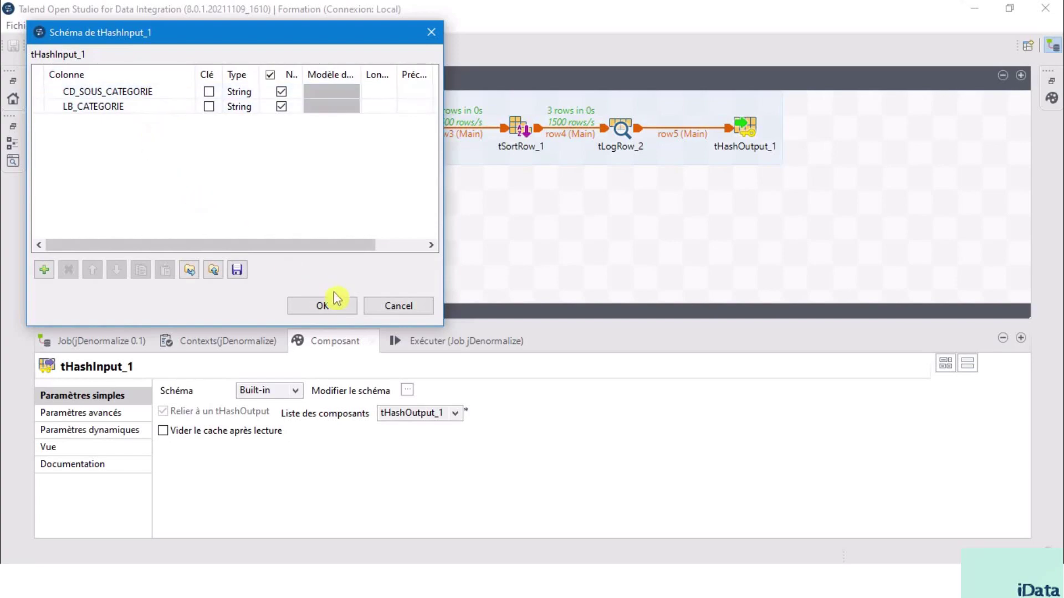
{"action": "left_click", "coordinate": [403, 304]}
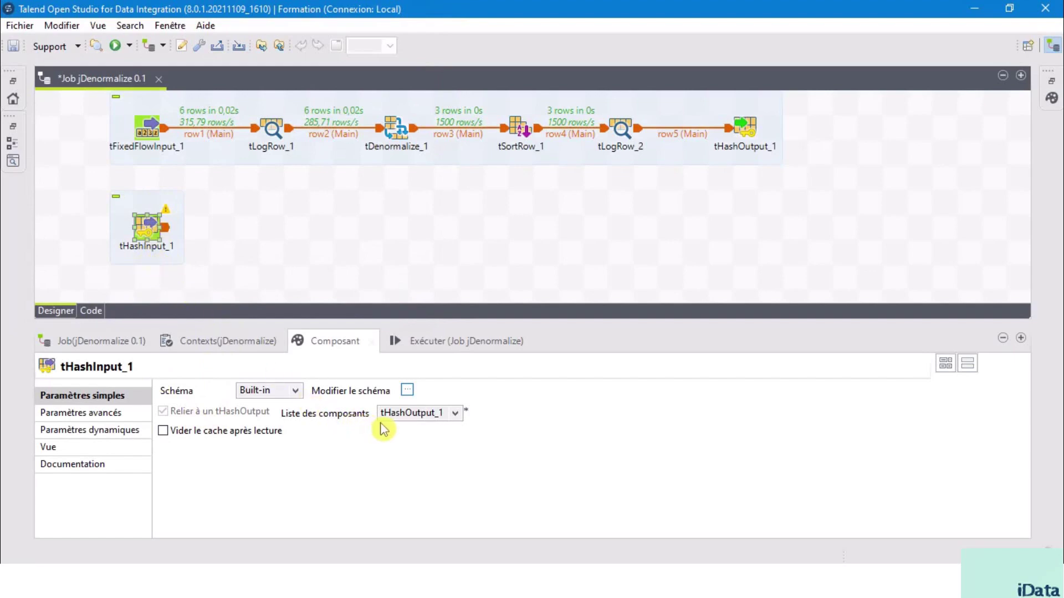
Set tHashInput to empty the cache after reading from tHashOutput_1, and move the component slightly lower.
{"action": "left_click", "coordinate": [452, 414]}
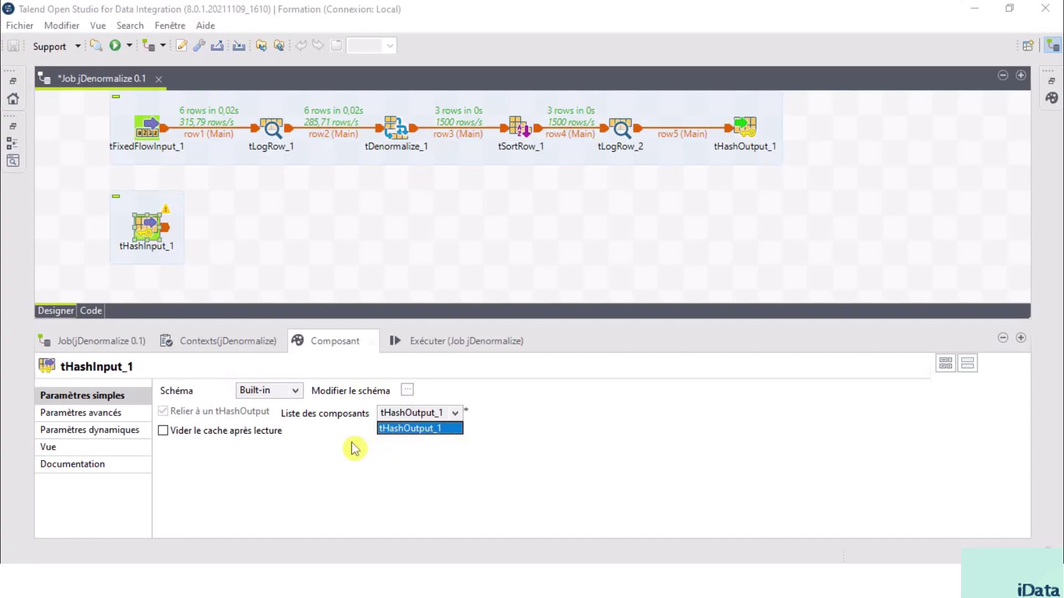
{"action": "left_click", "coordinate": [163, 431]}
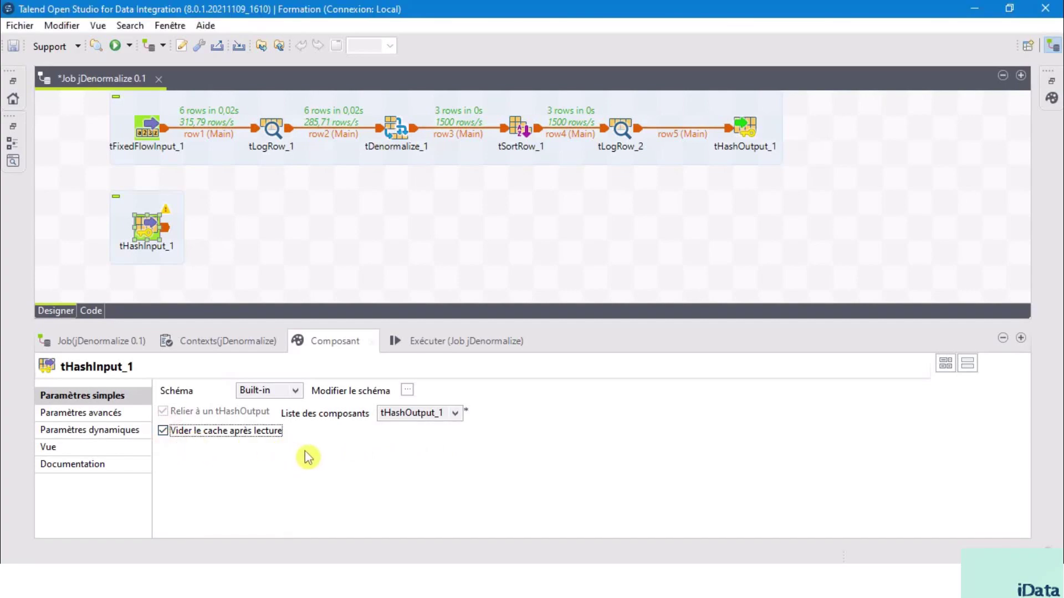
{"action": "left_click", "coordinate": [267, 244]}
{"action": "left_click", "coordinate": [147, 232]}
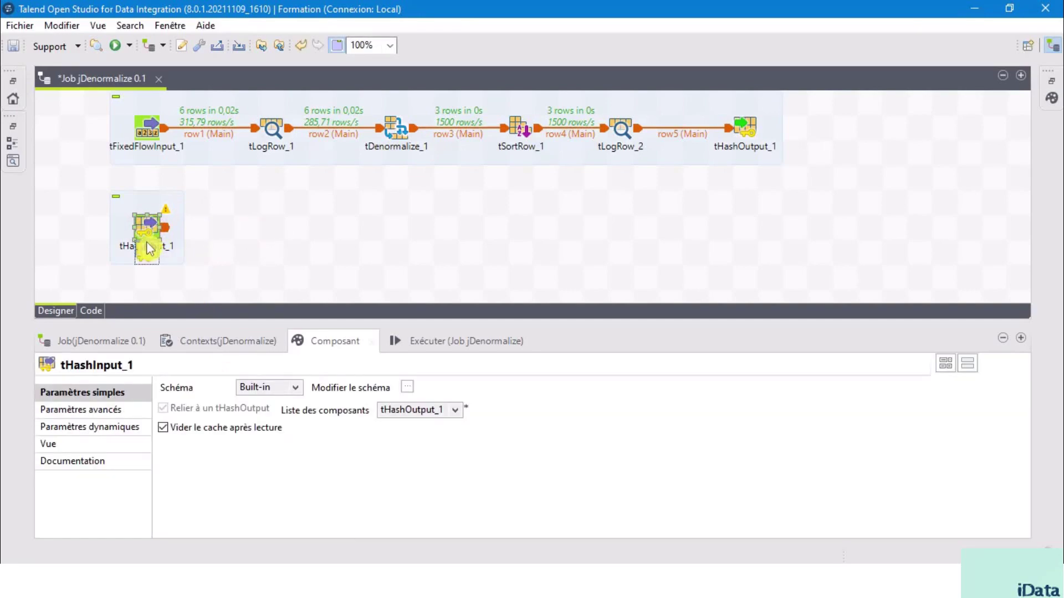
{"action": "left_click_drag", "start_coordinate": [148, 248], "coordinate": [148, 250]}
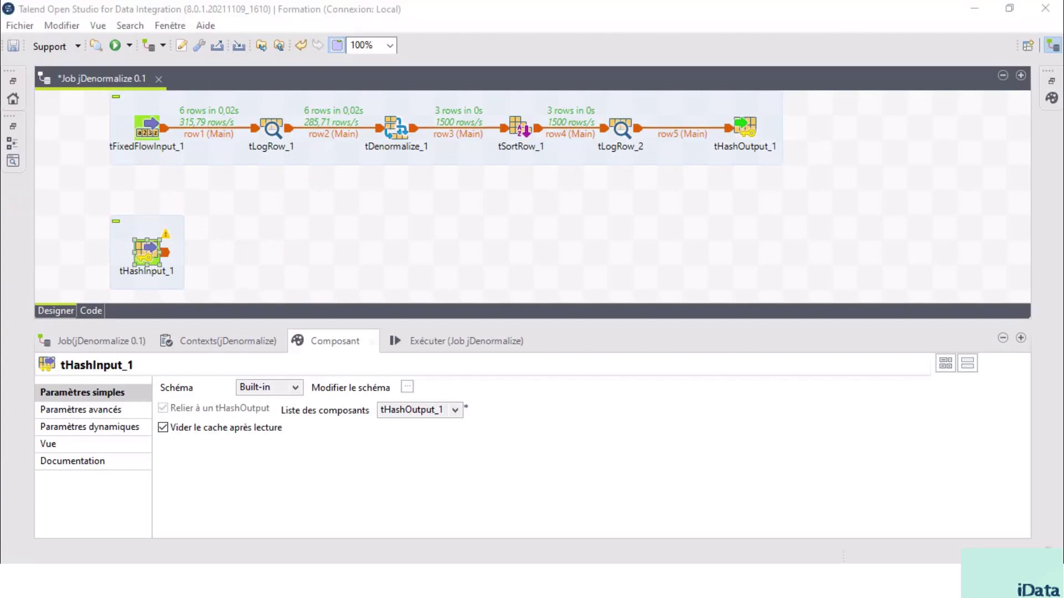
Add a tNormalize component to the job, to the right of tHashInput.
{"action": "left_click", "coordinate": [366, 280]}
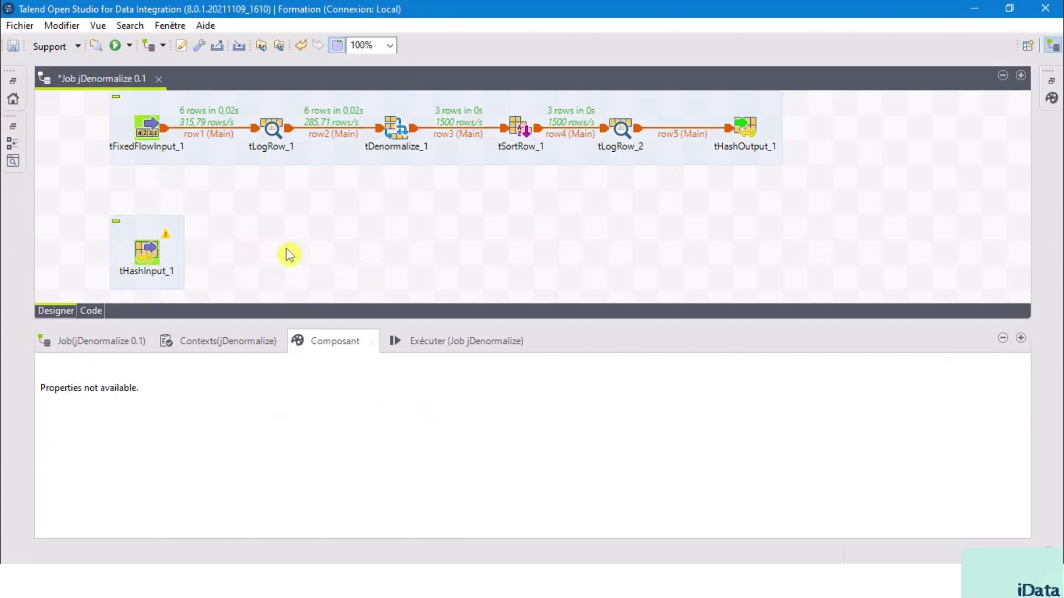
{"action": "type", "text": "TN"}
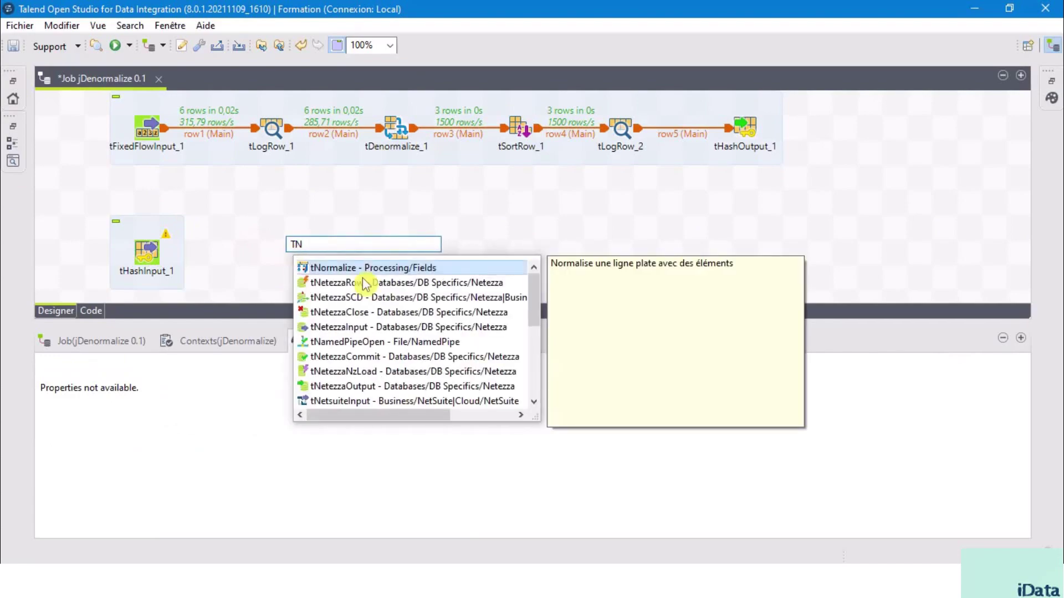
{"action": "double_click", "coordinate": [360, 268]}
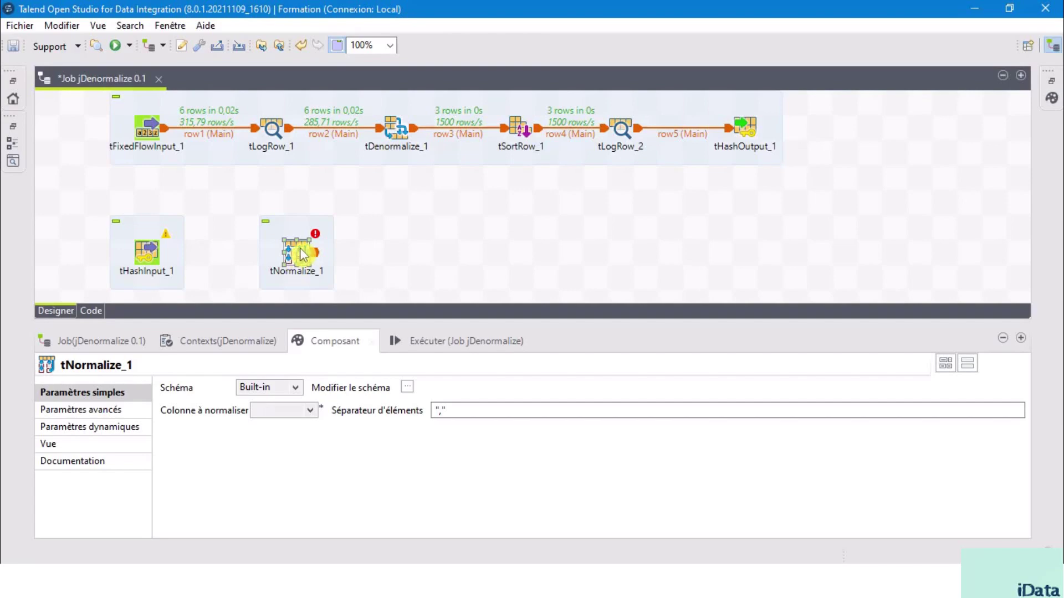
Move tNormalize_1 closer to tHashInput_1 and connect tHashInput_1 to it with a main (Principal) row.
{"action": "left_click_drag", "start_coordinate": [297, 249], "coordinate": [272, 250]}
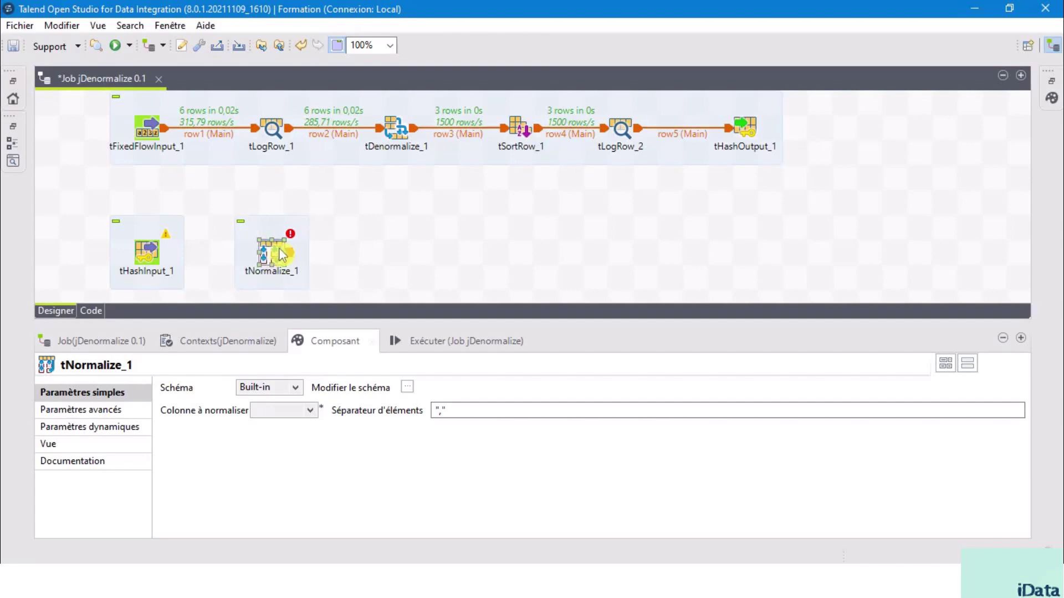
{"action": "left_click", "coordinate": [369, 256]}
{"action": "left_click", "coordinate": [150, 251]}
{"action": "right_click", "coordinate": [150, 251]}
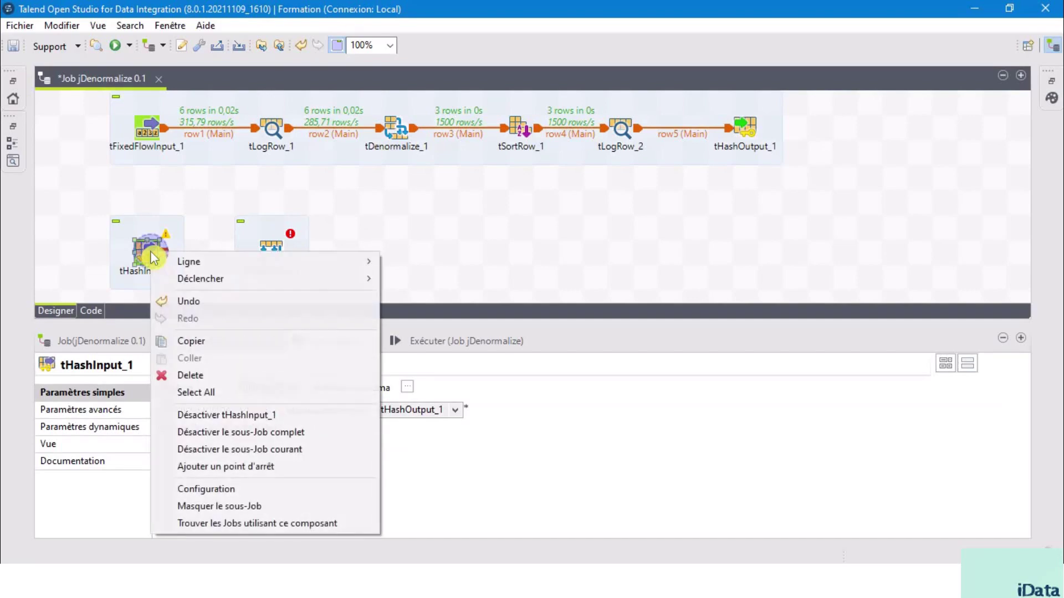
{"action": "mouse_move", "coordinate": [232, 265]}
{"action": "left_click", "coordinate": [424, 262]}
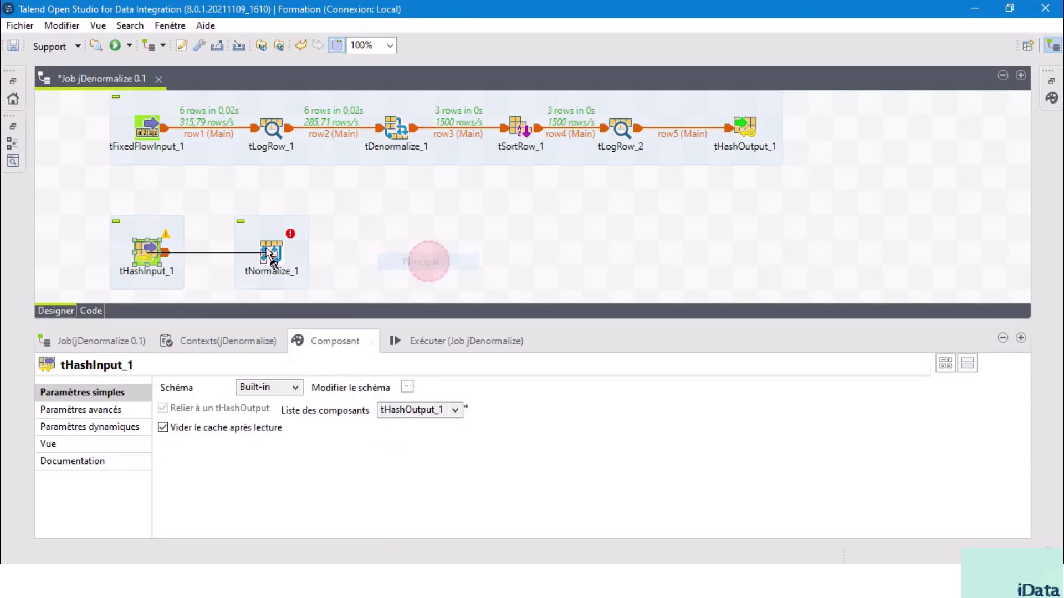
{"action": "left_click", "coordinate": [274, 254]}
Review and accept the input and output schema of tNormalize_1, and synchronize its columns with the incoming row.
{"action": "left_click", "coordinate": [274, 256]}
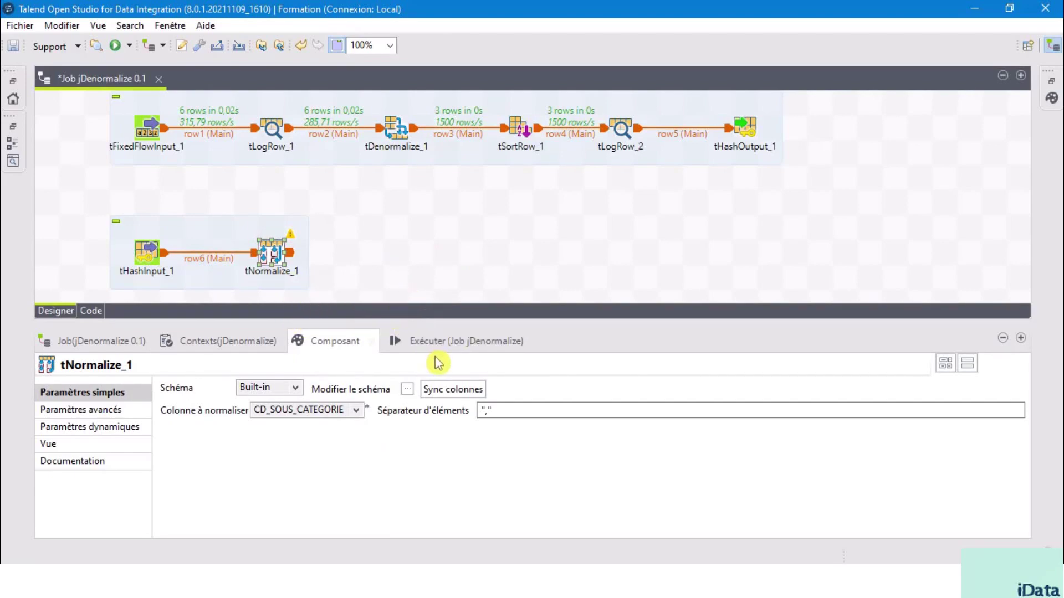
{"action": "left_click", "coordinate": [409, 390]}
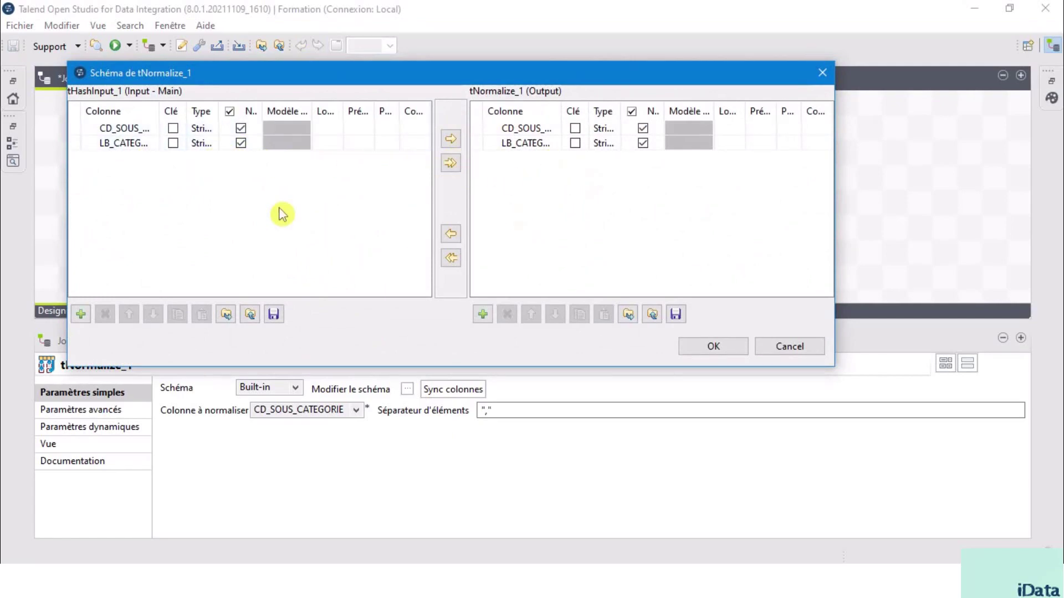
{"action": "left_click", "coordinate": [726, 348]}
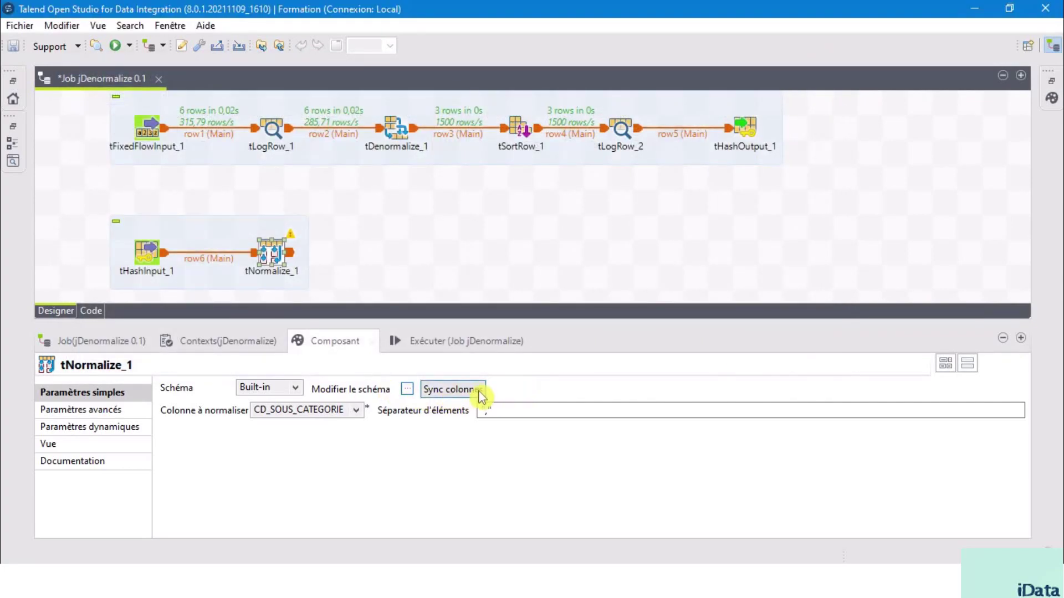
{"action": "left_click", "coordinate": [454, 393]}
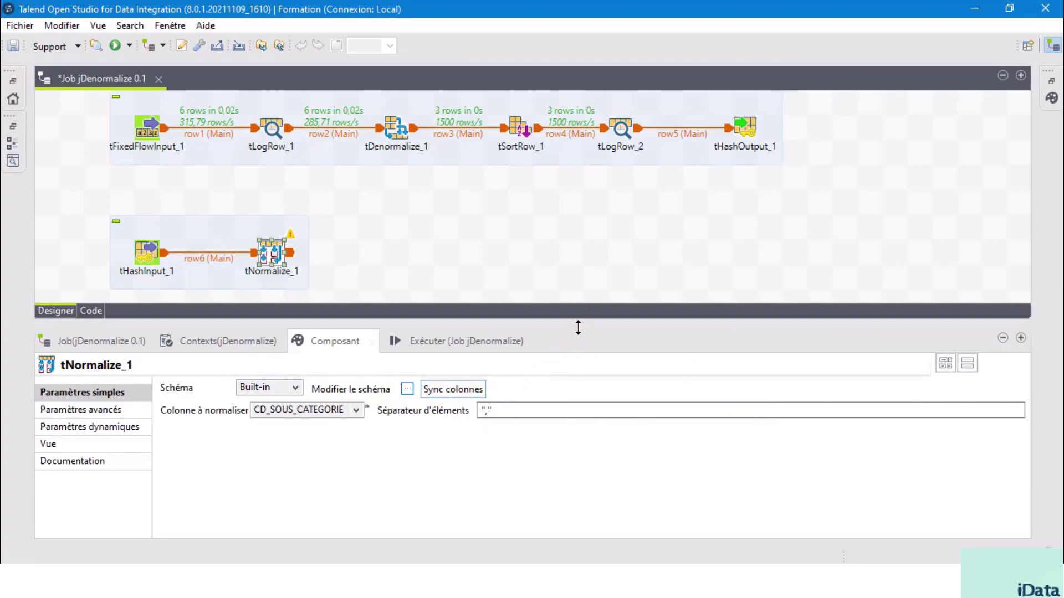
Examine the grouped CD_SOUS_CATEGORIE values in the tLogRow_2 execution output and the separator used between the codes.
{"action": "left_click_drag", "start_coordinate": [578, 328], "coordinate": [581, 235]}
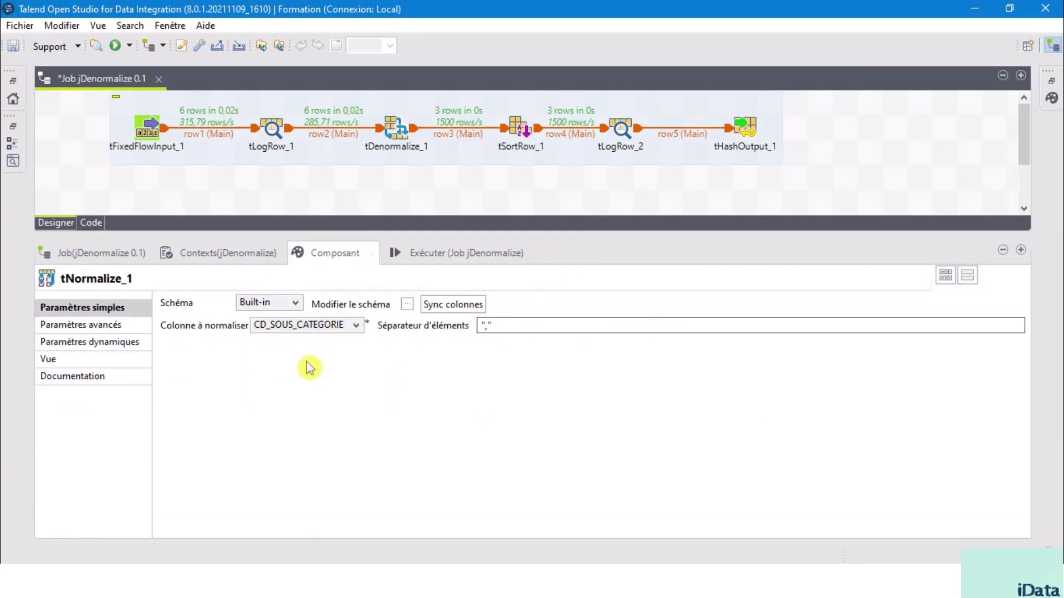
{"action": "scroll", "coordinate": [371, 177], "scroll_direction": "down", "scroll_amount": 3}
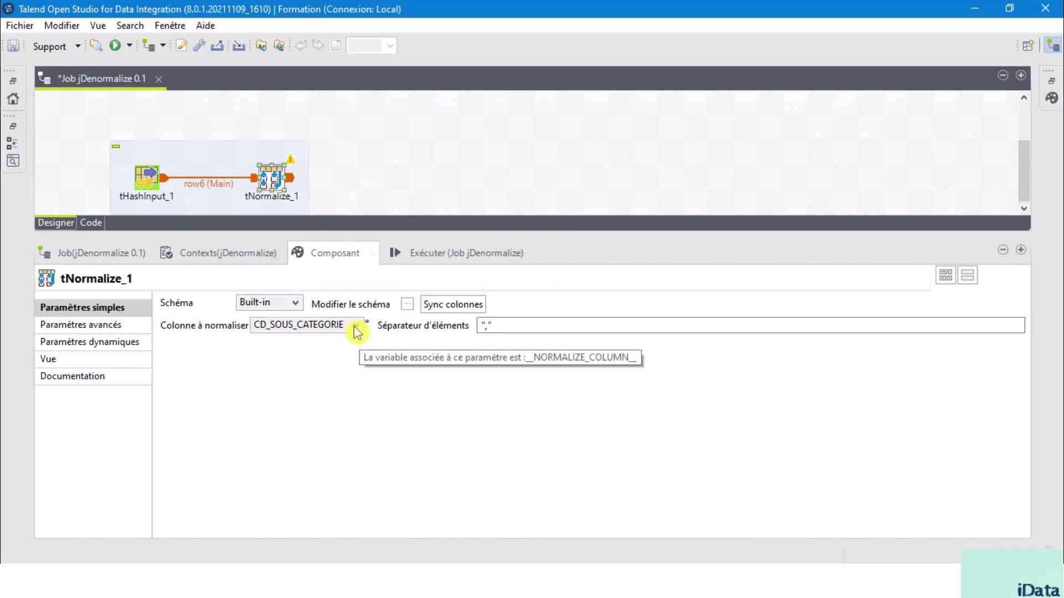
{"action": "left_click", "coordinate": [443, 253]}
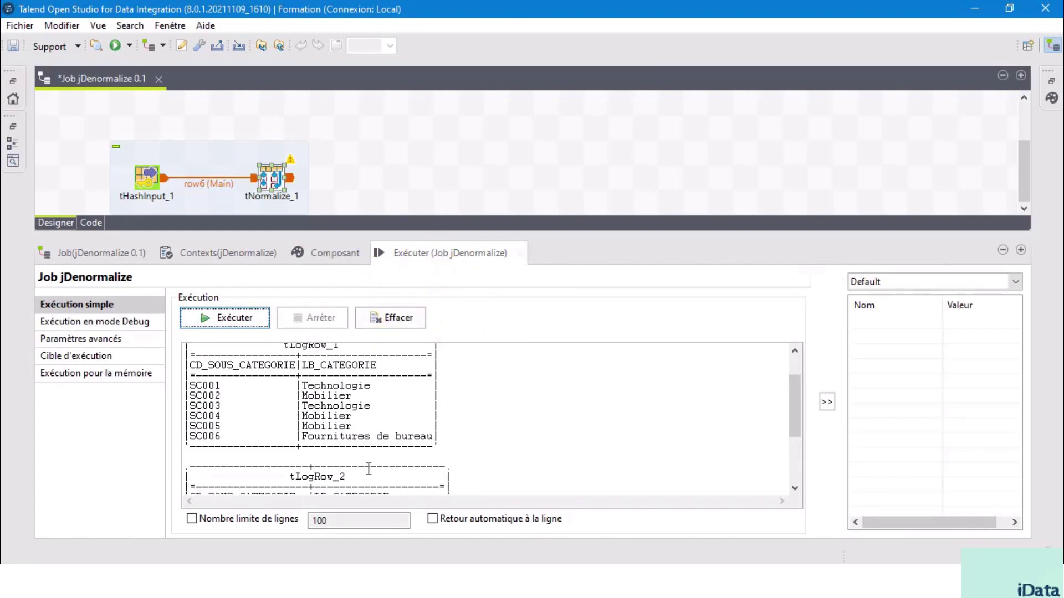
{"action": "scroll", "coordinate": [361, 440], "scroll_direction": "down", "scroll_amount": 4}
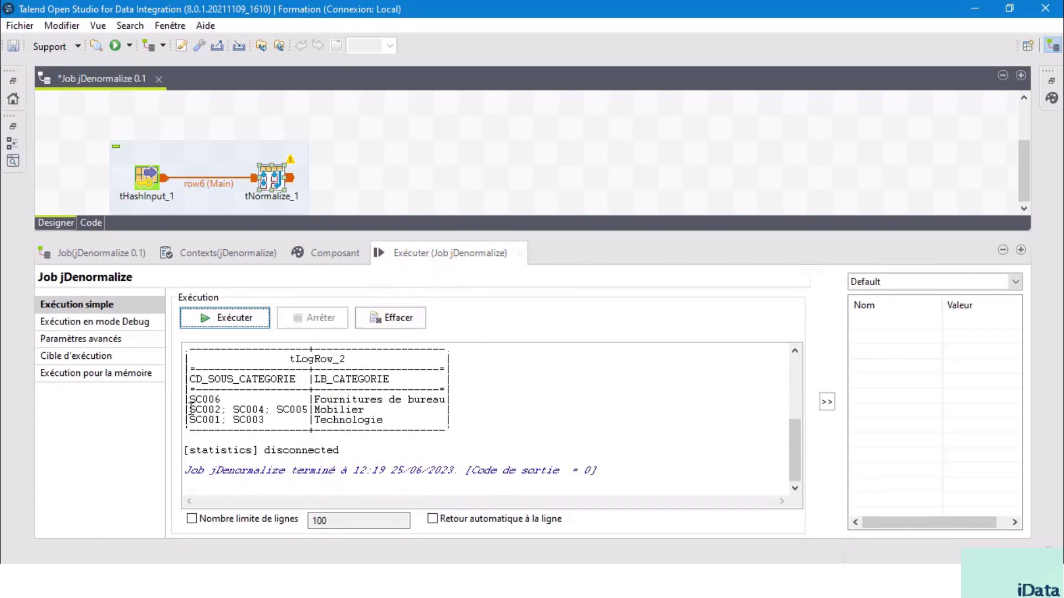
{"action": "left_click_drag", "start_coordinate": [189, 409], "coordinate": [267, 414]}
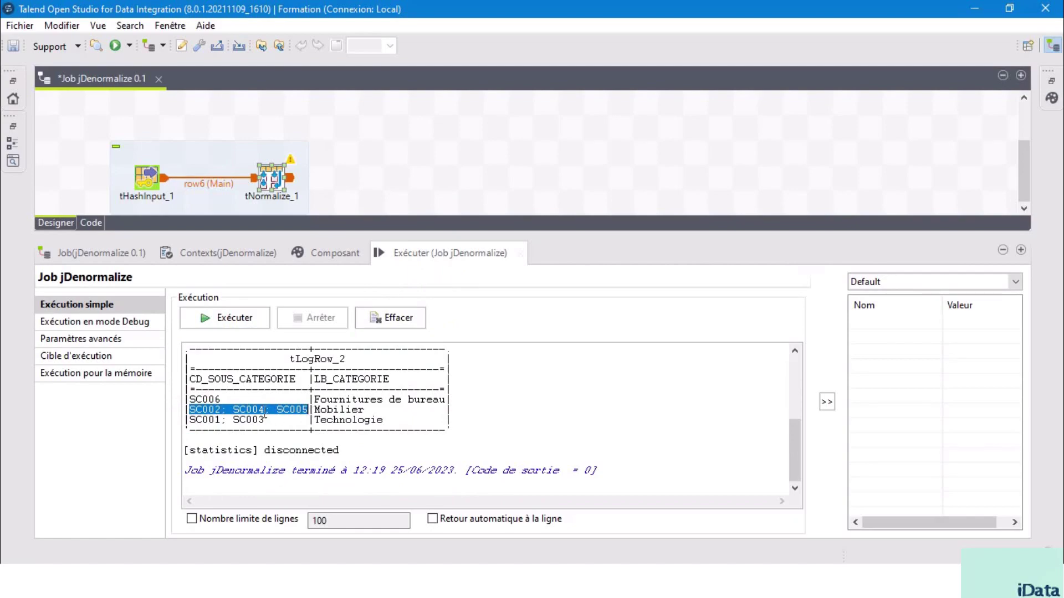
{"action": "left_click_drag", "start_coordinate": [192, 382], "coordinate": [189, 411]}
{"action": "double_click", "coordinate": [211, 410]}
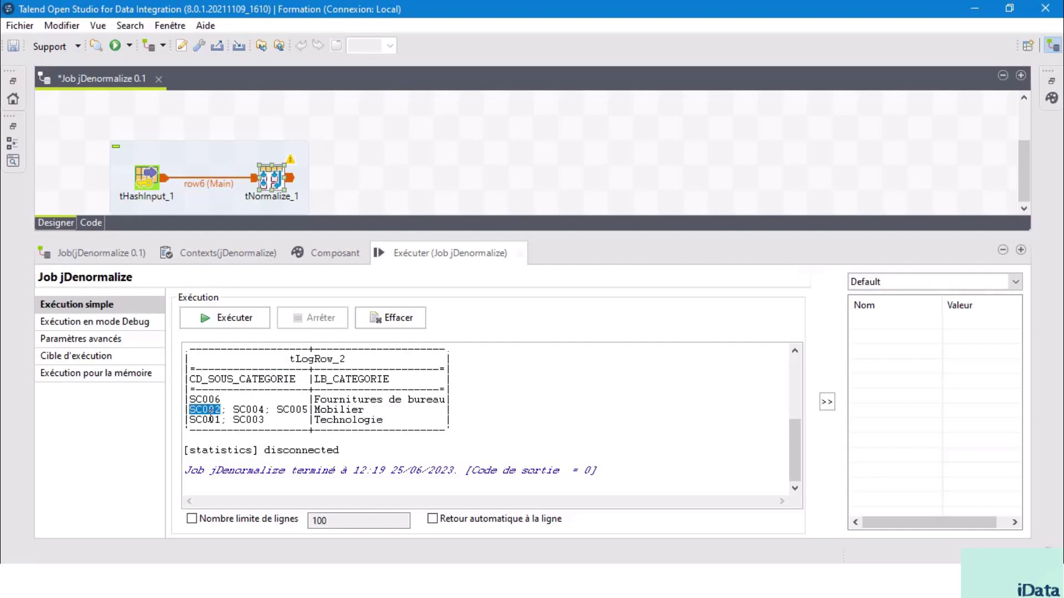
{"action": "double_click", "coordinate": [337, 410]}
{"action": "double_click", "coordinate": [205, 410]}
{"action": "double_click", "coordinate": [253, 410]}
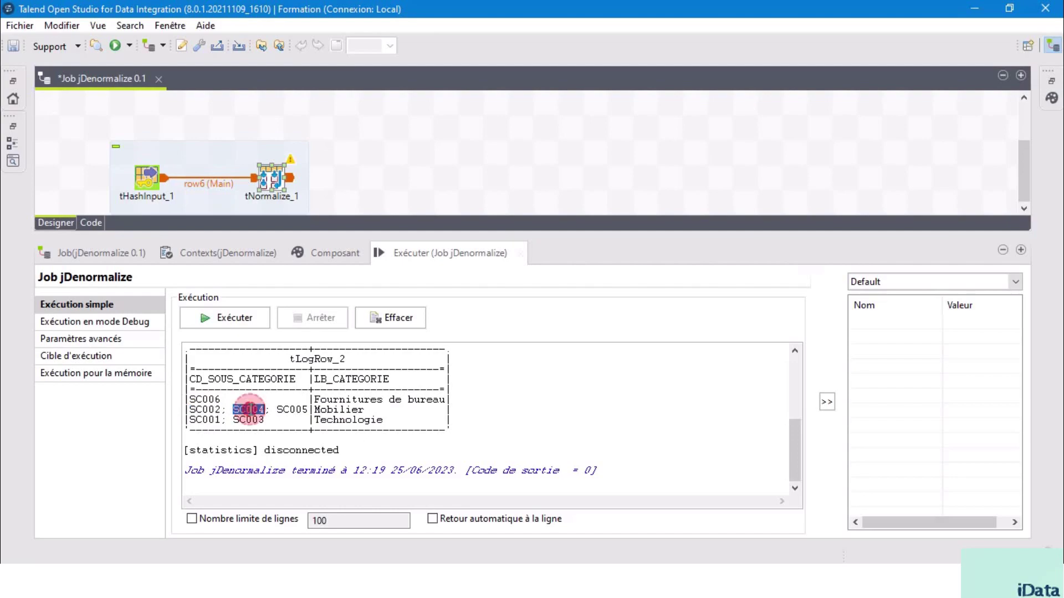
{"action": "double_click", "coordinate": [291, 410]}
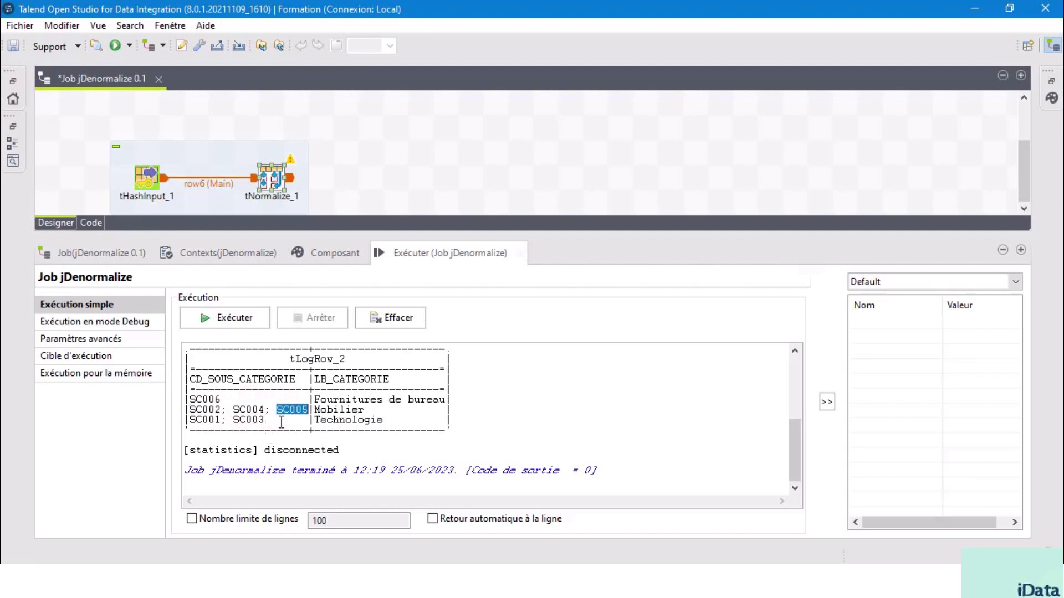
{"action": "left_click", "coordinate": [262, 414]}
{"action": "left_click_drag", "start_coordinate": [265, 410], "coordinate": [280, 410]}
{"action": "left_click", "coordinate": [203, 410]}
{"action": "left_click_drag", "start_coordinate": [222, 410], "coordinate": [232, 413]}
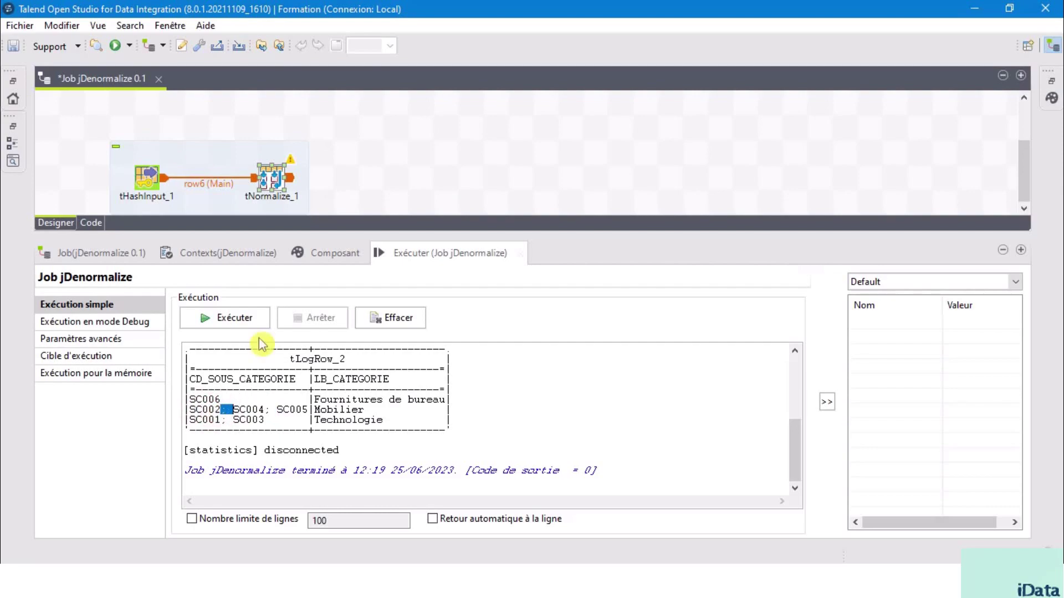
Set the item separator of tNormalize_1 to "; " (semicolon followed by a space).
{"action": "left_click", "coordinate": [268, 187]}
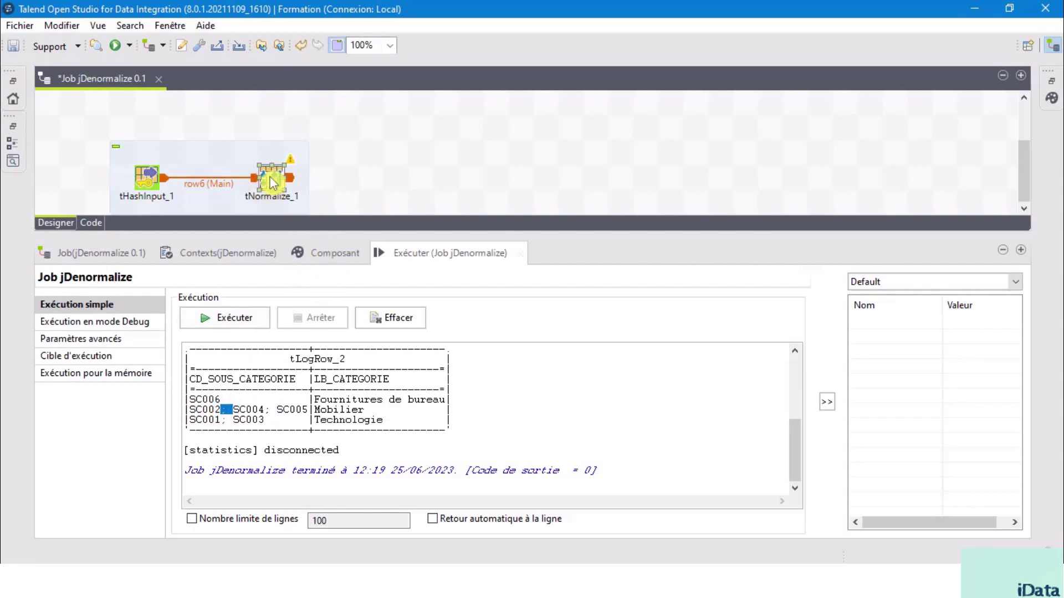
{"action": "double_click", "coordinate": [269, 190]}
{"action": "left_click", "coordinate": [485, 324]}
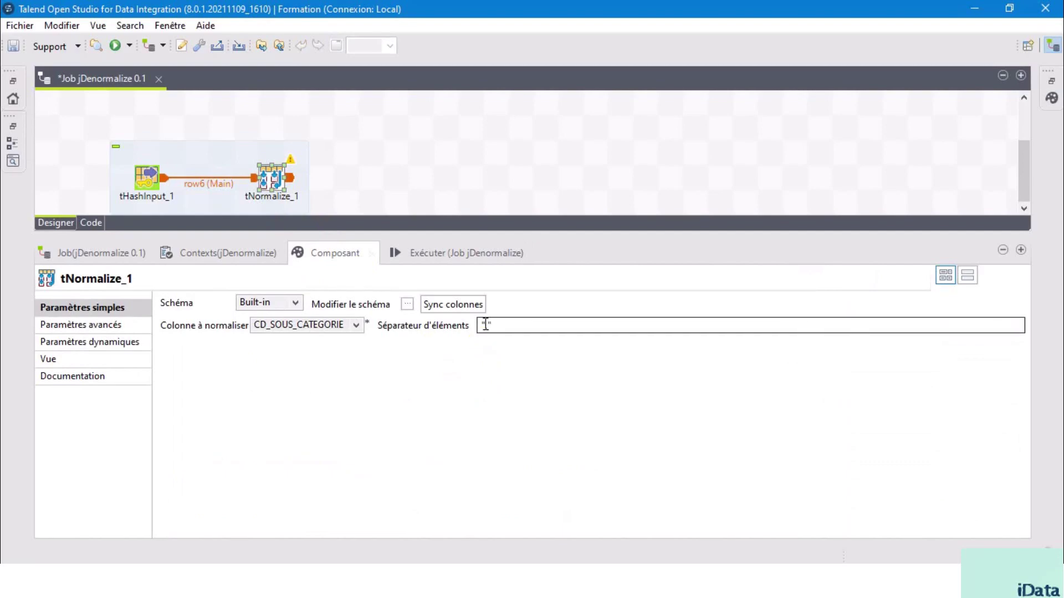
{"action": "type", "text": ","}
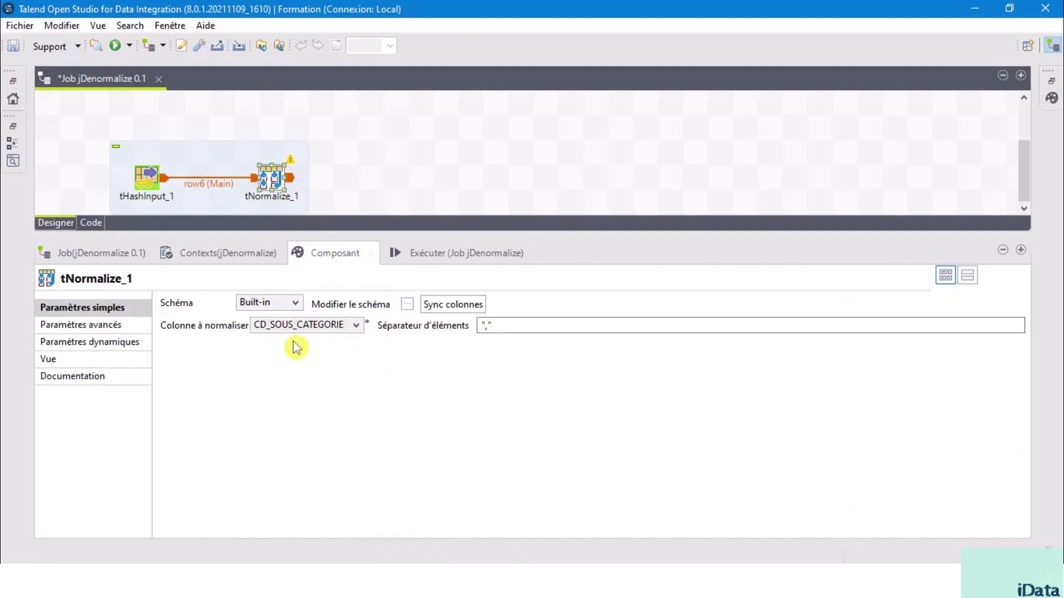
{"action": "left_click", "coordinate": [485, 325]}
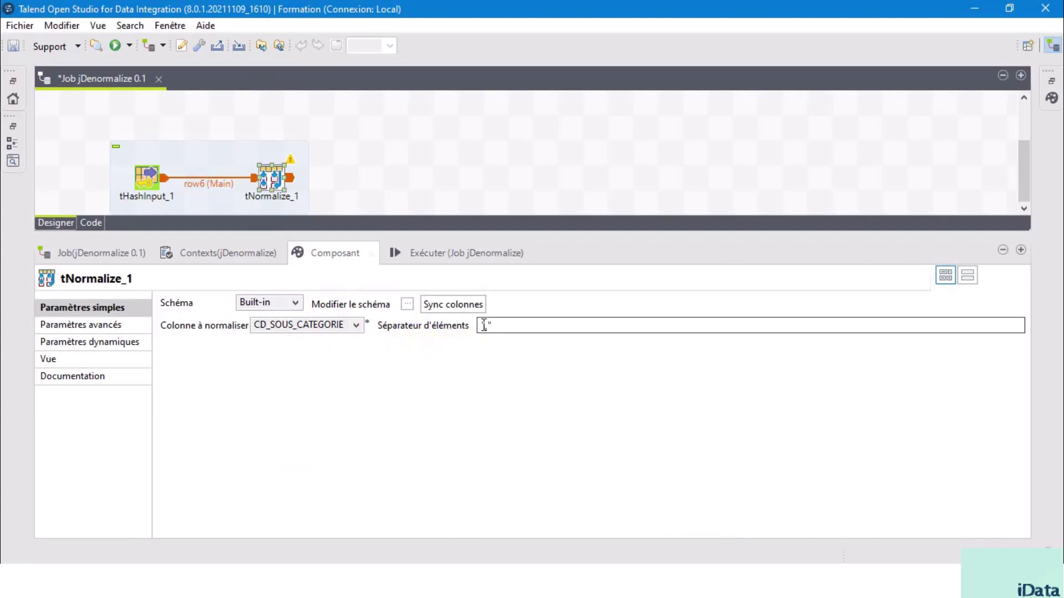
{"action": "left_click", "coordinate": [486, 326]}
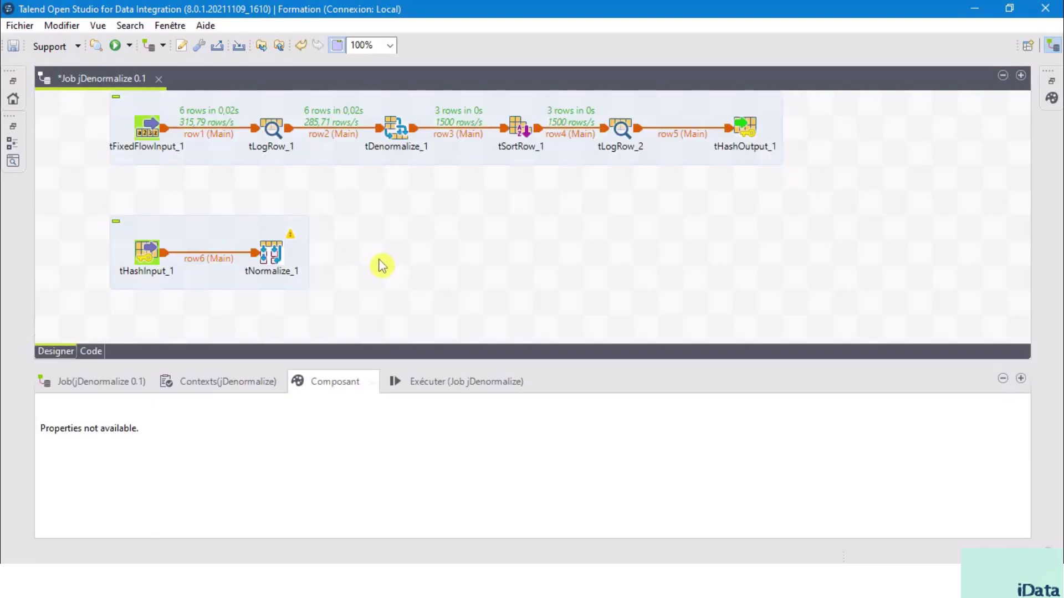
Add a tSortRow component to the job, in line with and to the right of tNormalize_1.
{"action": "type", "text": "TSO"}
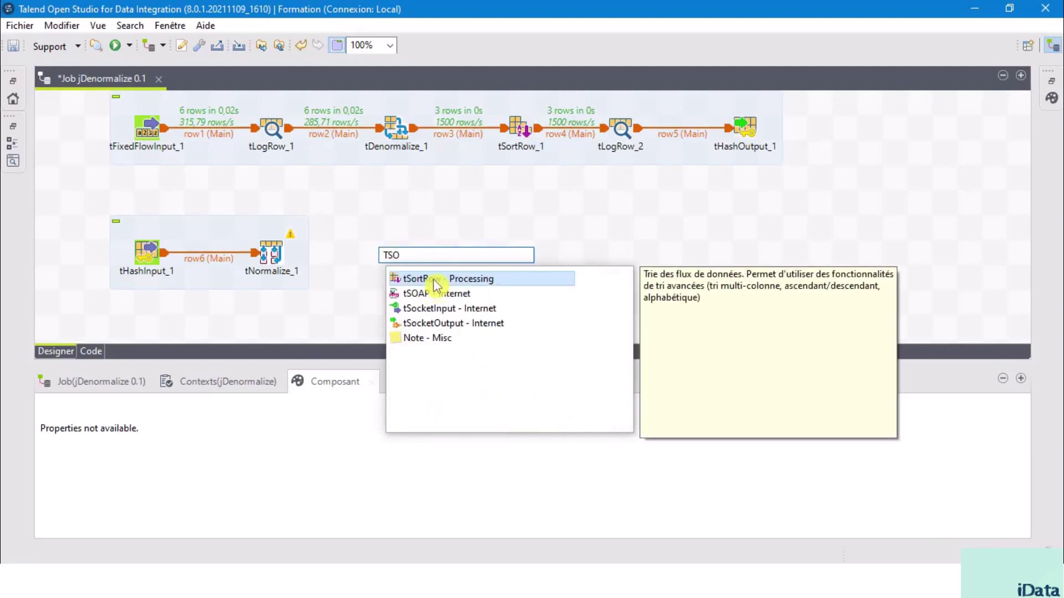
{"action": "double_click", "coordinate": [434, 278]}
{"action": "left_click_drag", "start_coordinate": [373, 258], "coordinate": [398, 259]}
Connect tNormalize_1 to the new tSortRow component with a main (Principal) row.
{"action": "left_click", "coordinate": [273, 256]}
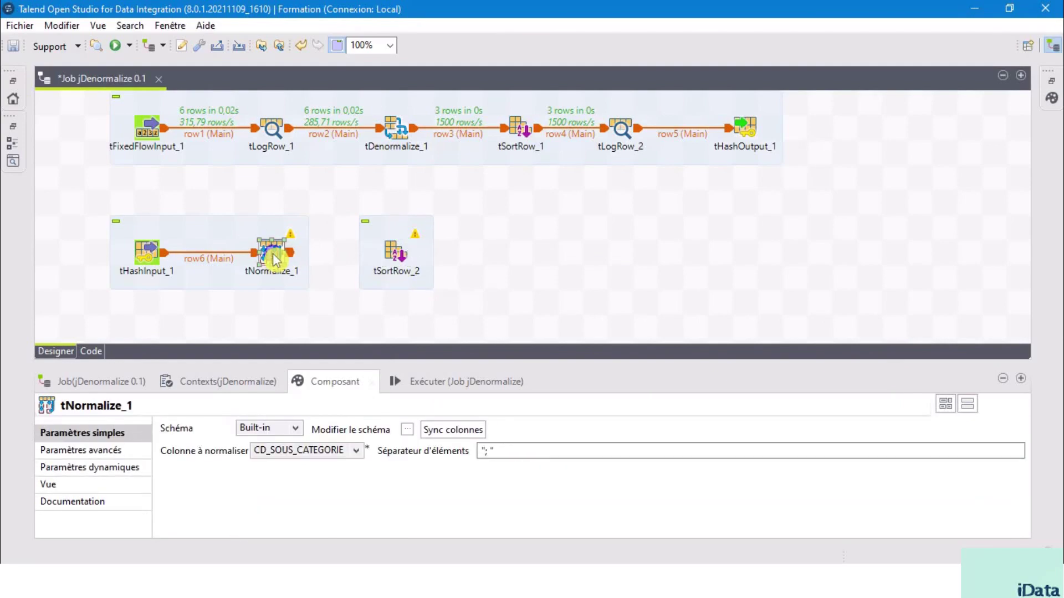
{"action": "right_click", "coordinate": [276, 260]}
{"action": "mouse_move", "coordinate": [316, 266]}
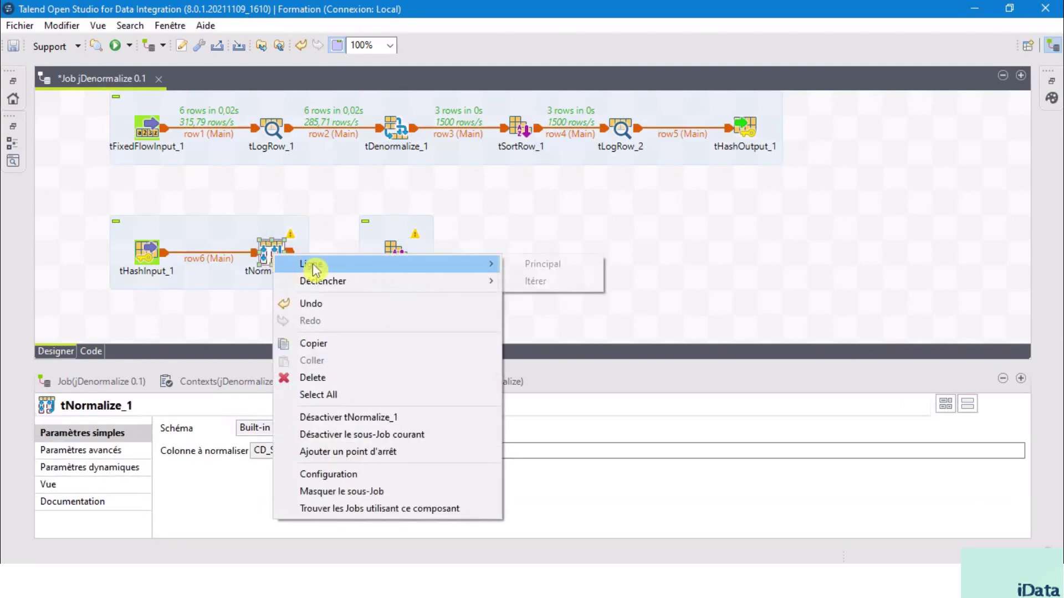
{"action": "left_click", "coordinate": [537, 266]}
{"action": "left_click", "coordinate": [395, 256]}
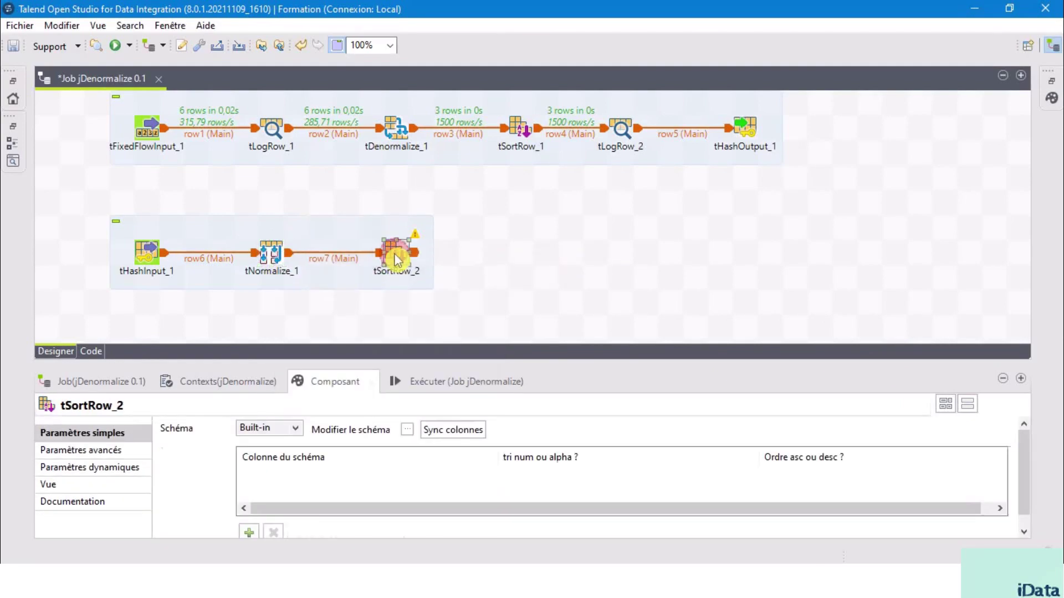
Add a sort criterion to tSortRow_2 on CD_SOUS_CATEGORIE with alpha sorting in asc order.
{"action": "left_click_drag", "start_coordinate": [548, 366], "coordinate": [541, 255]}
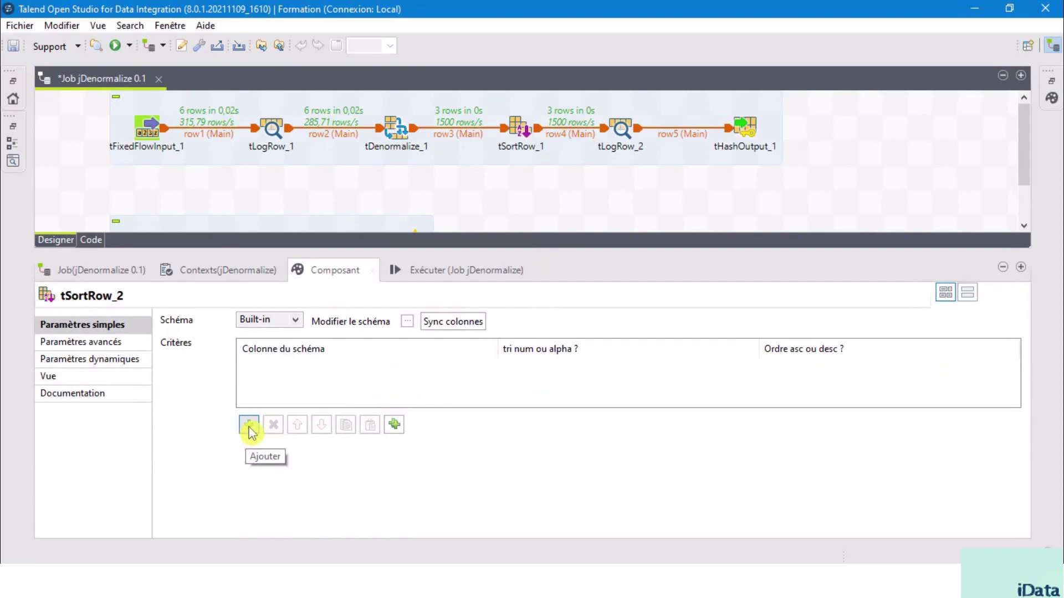
{"action": "left_click", "coordinate": [249, 425]}
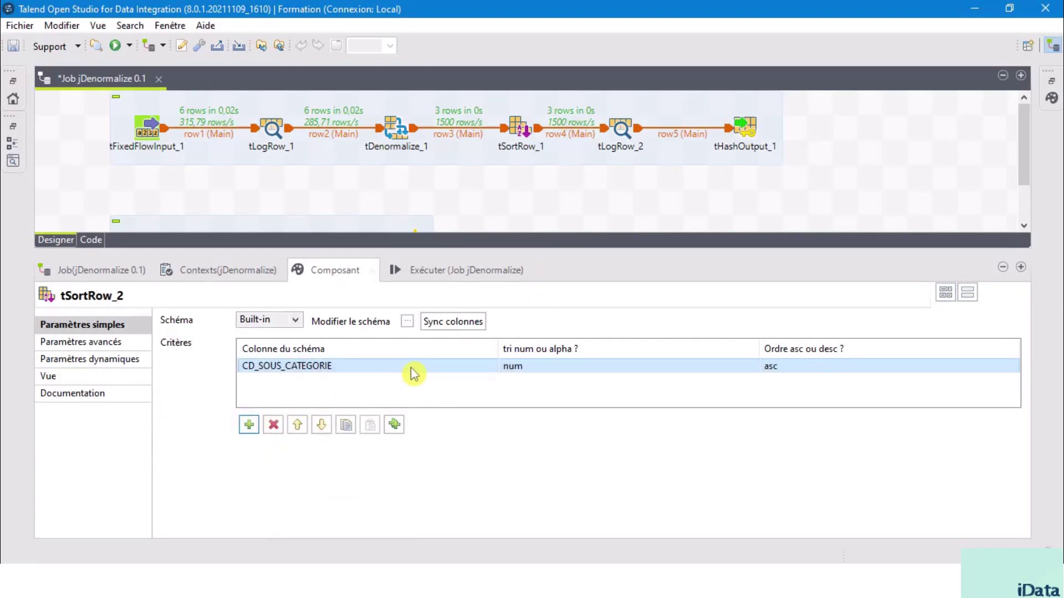
{"action": "left_click", "coordinate": [355, 366]}
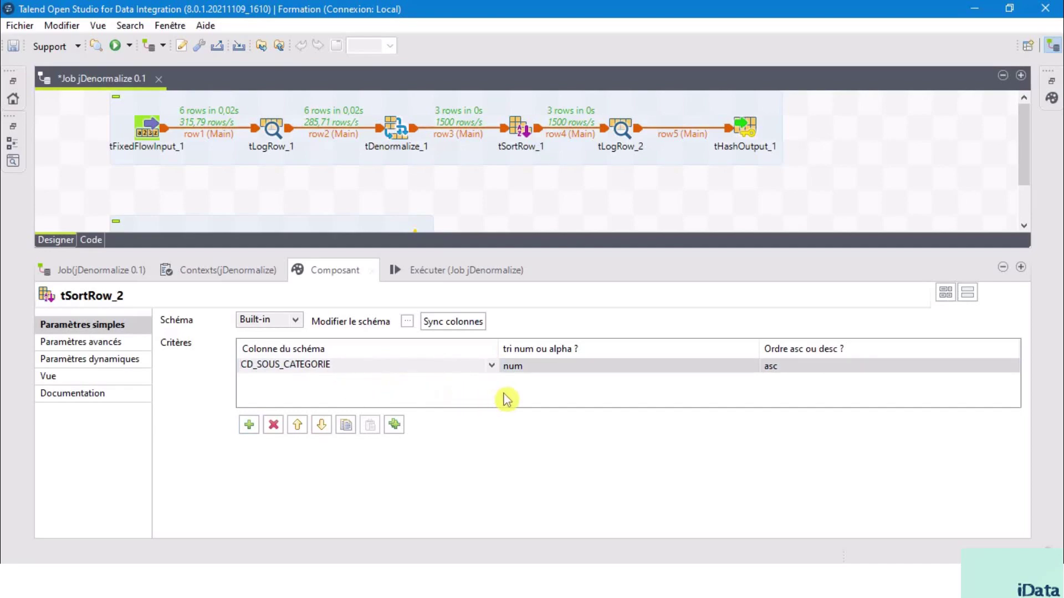
{"action": "left_click", "coordinate": [589, 371]}
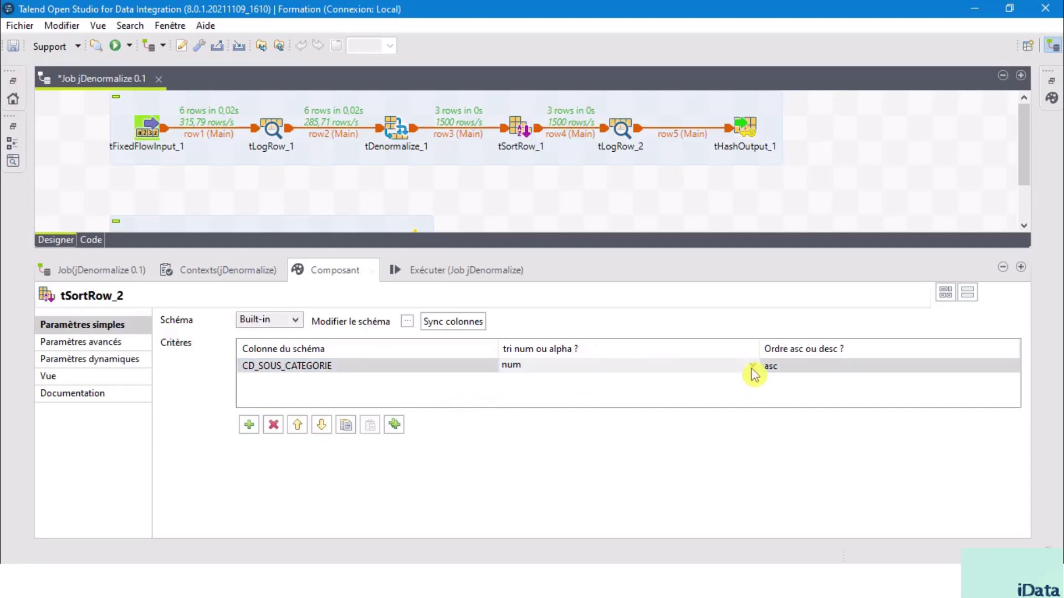
{"action": "left_click", "coordinate": [752, 365]}
{"action": "left_click", "coordinate": [515, 391]}
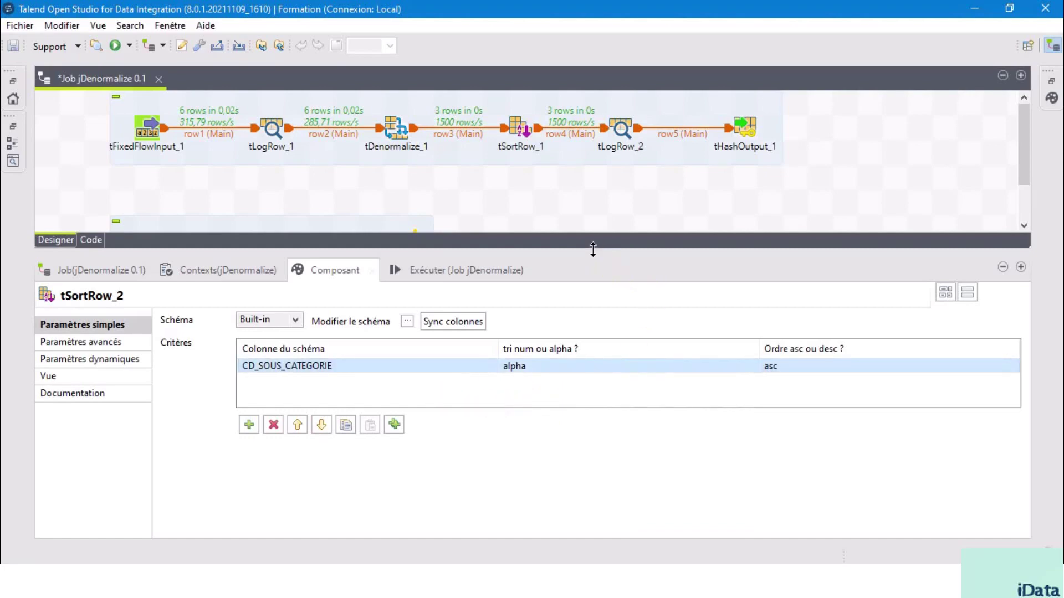
{"action": "left_click_drag", "start_coordinate": [593, 250], "coordinate": [622, 388]}
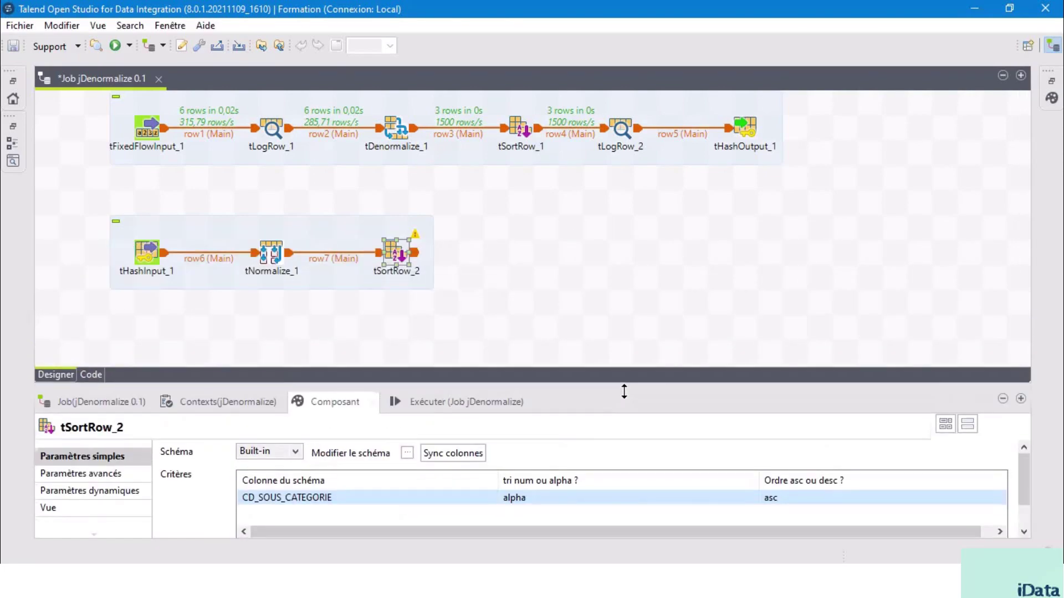
Add a tLogRow component to the job, in line with and to the right of tSortRow_2.
{"action": "left_click", "coordinate": [564, 276]}
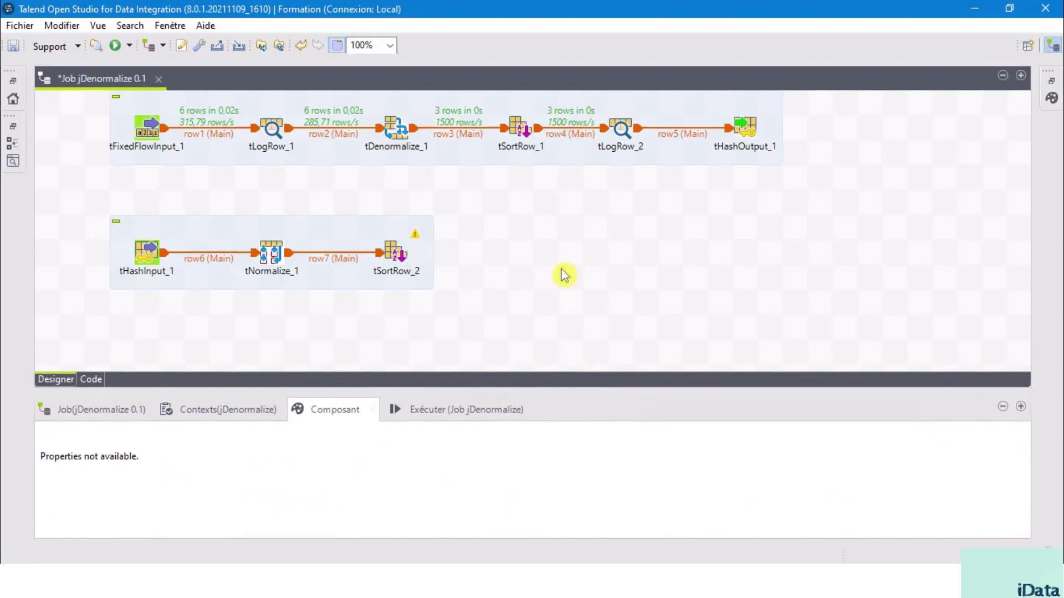
{"action": "type", "text": "TLO"}
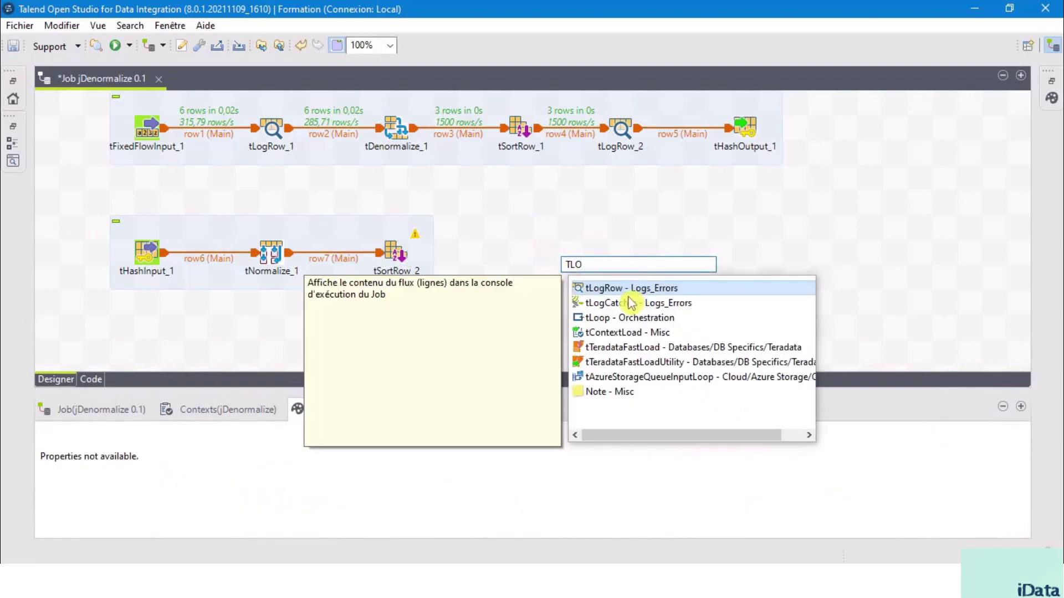
{"action": "double_click", "coordinate": [610, 289]}
{"action": "left_click_drag", "start_coordinate": [579, 285], "coordinate": [539, 255]}
Connect tSortRow_2 to the new tLogRow component with a main (Principal) row.
{"action": "left_click", "coordinate": [406, 257]}
{"action": "right_click", "coordinate": [400, 251]}
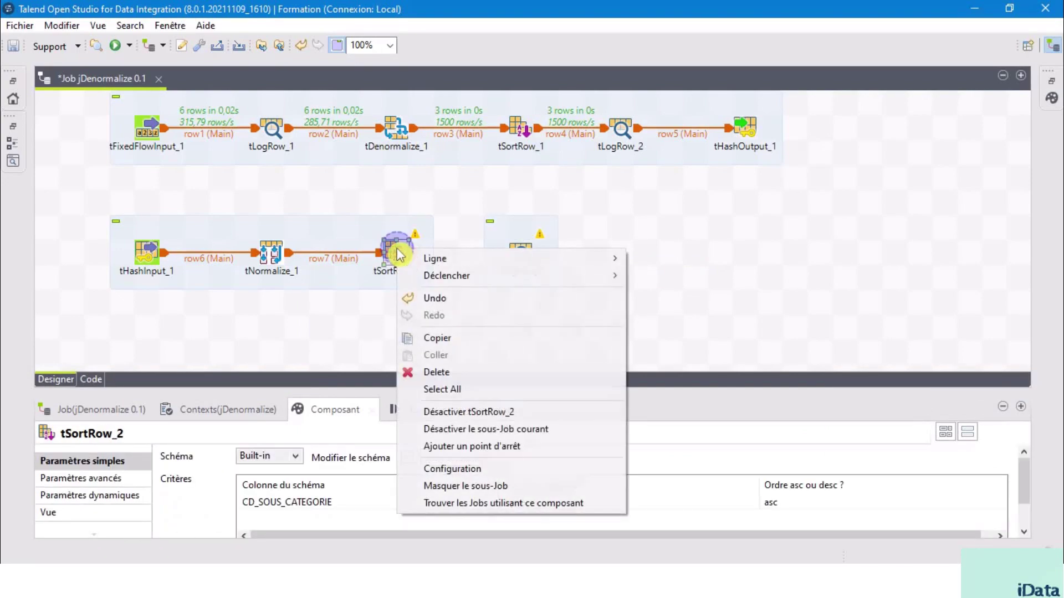
{"action": "mouse_move", "coordinate": [488, 261]}
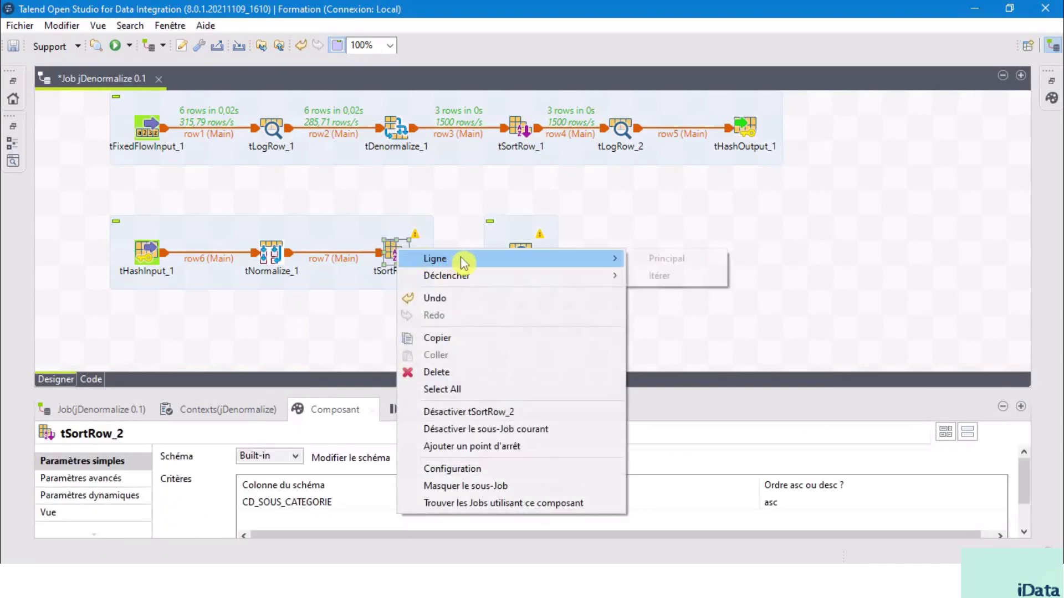
{"action": "left_click", "coordinate": [659, 259]}
{"action": "left_click", "coordinate": [522, 255]}
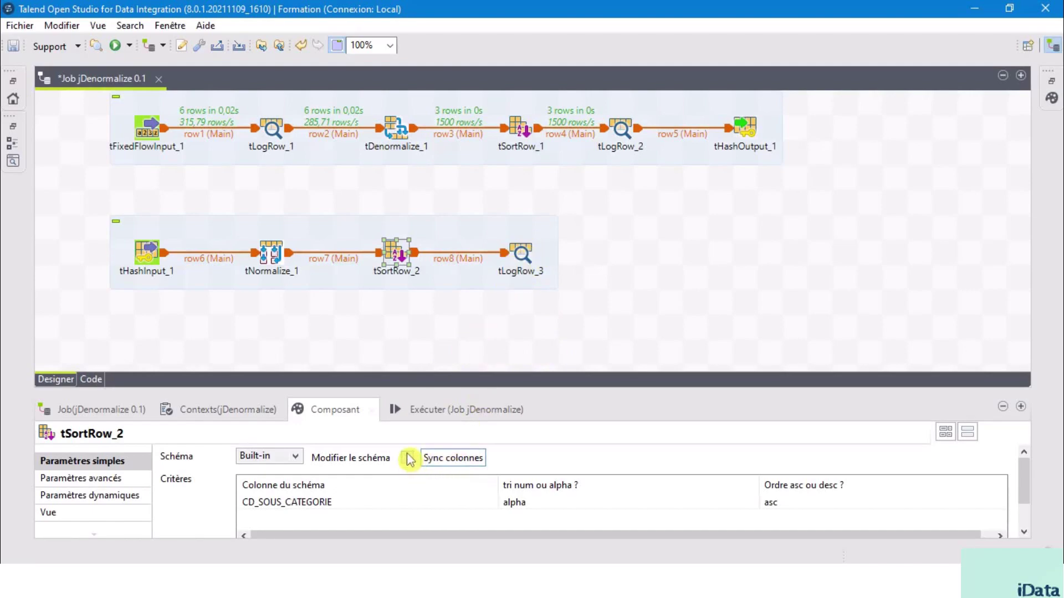
Check the input and output schema of tLogRow_3 and set its display mode to Table.
{"action": "left_click", "coordinate": [517, 255]}
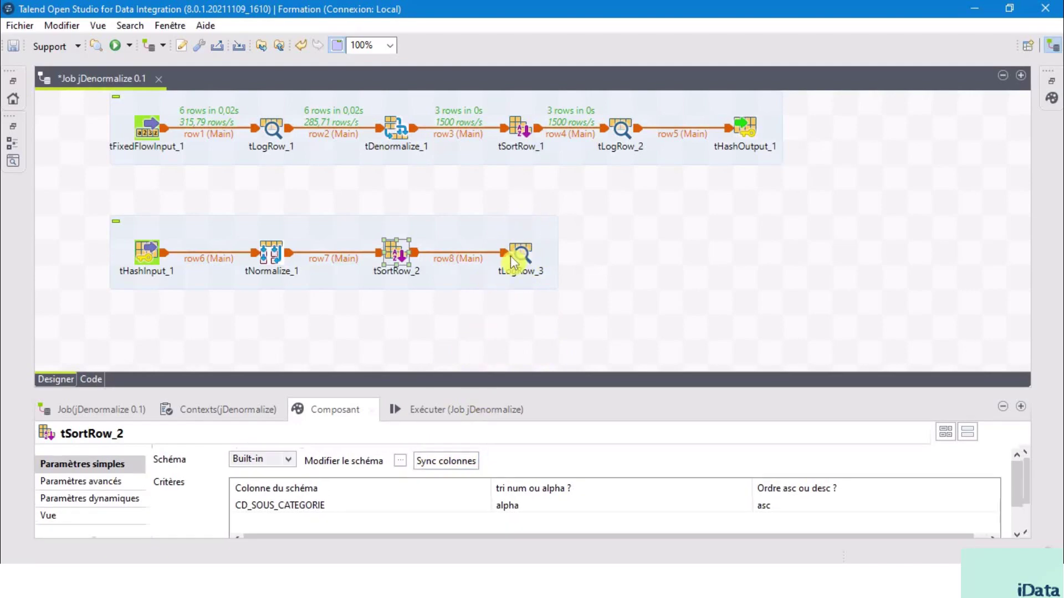
{"action": "left_click", "coordinate": [409, 458]}
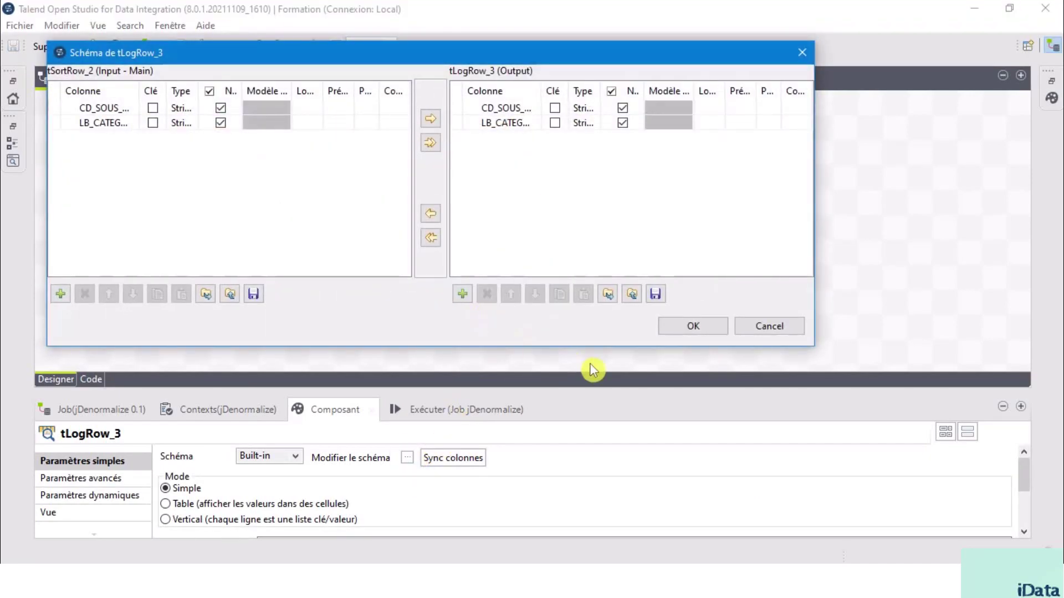
{"action": "left_click", "coordinate": [129, 105]}
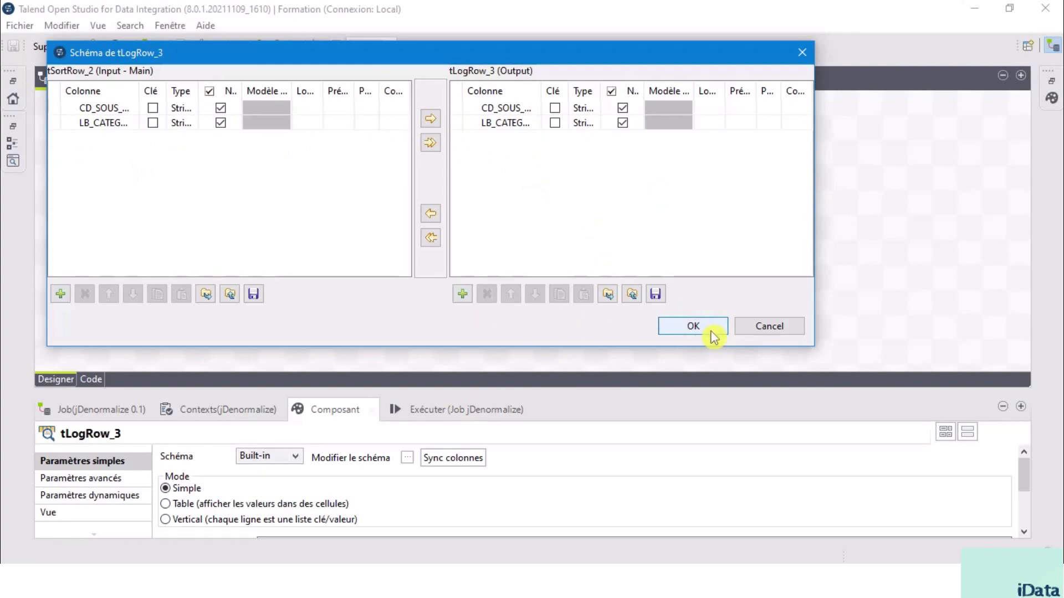
{"action": "left_click", "coordinate": [686, 329]}
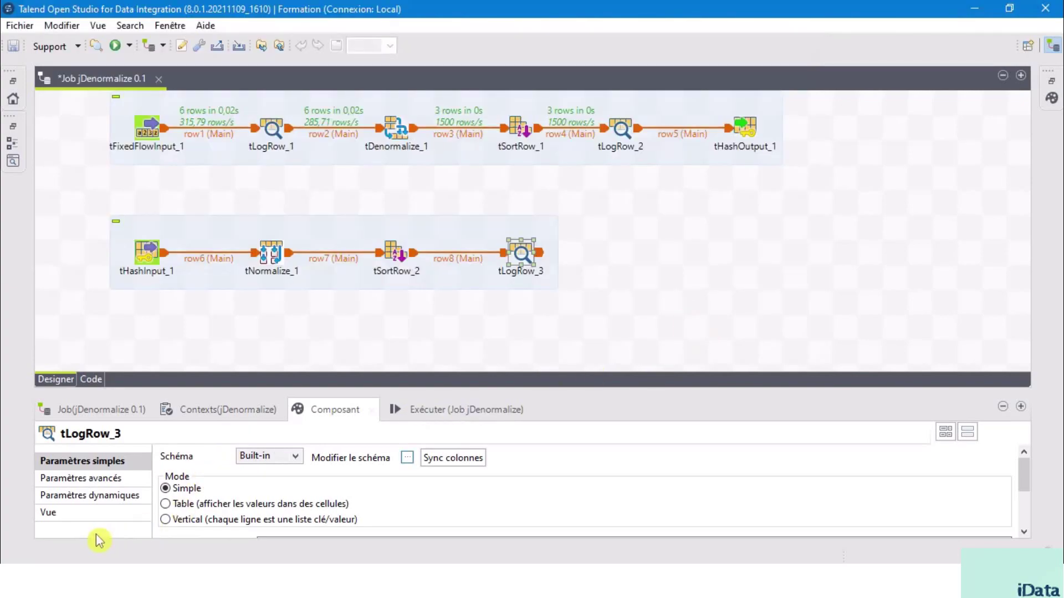
{"action": "left_click", "coordinate": [206, 503]}
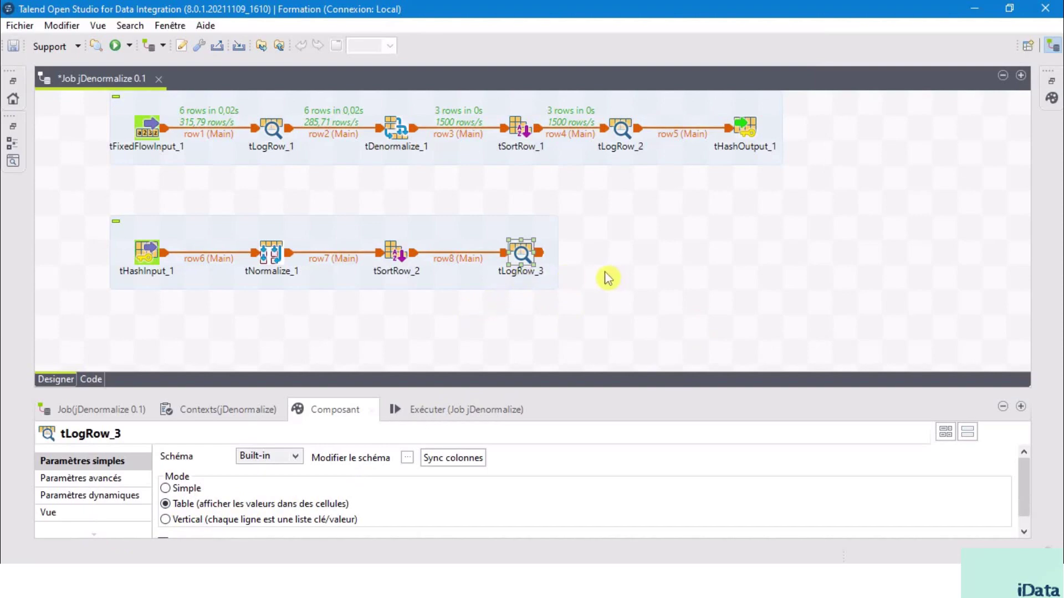
{"action": "left_click", "coordinate": [752, 201]}
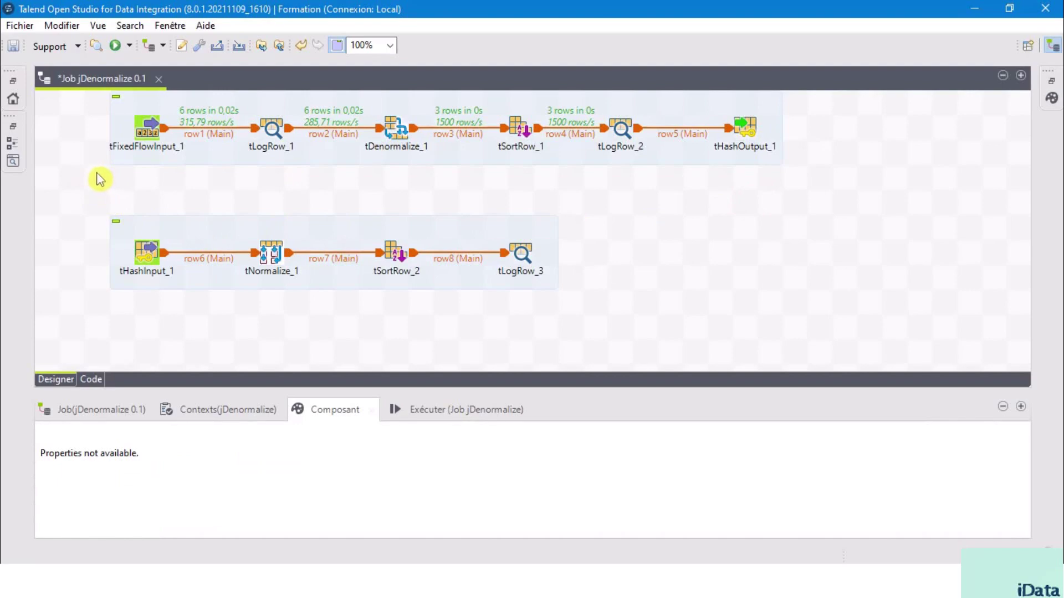
{"action": "left_click_drag", "start_coordinate": [105, 182], "coordinate": [841, 99]}
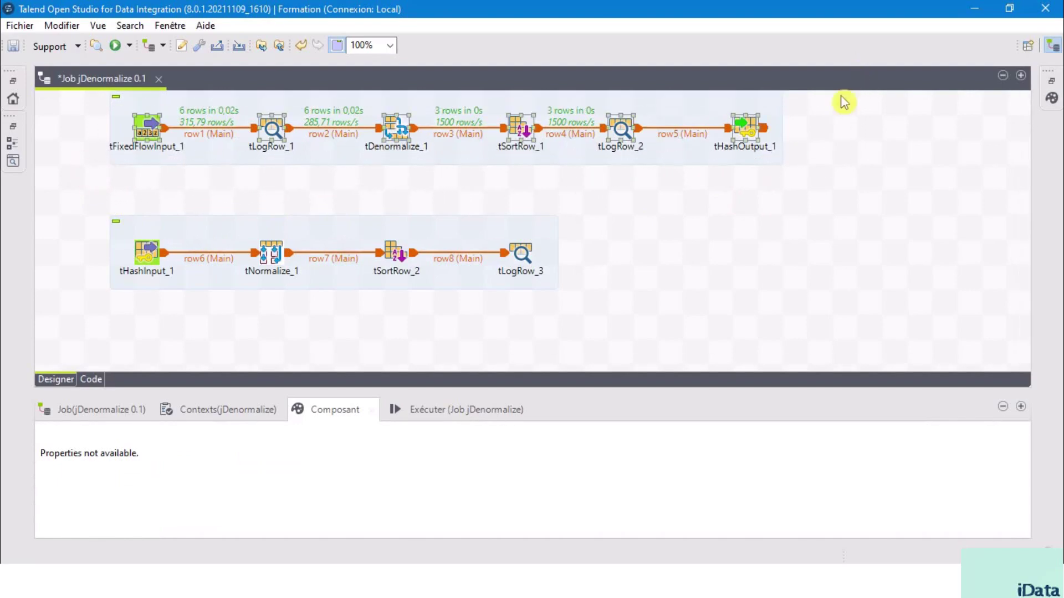
{"action": "left_click_drag", "start_coordinate": [76, 178], "coordinate": [652, 309]}
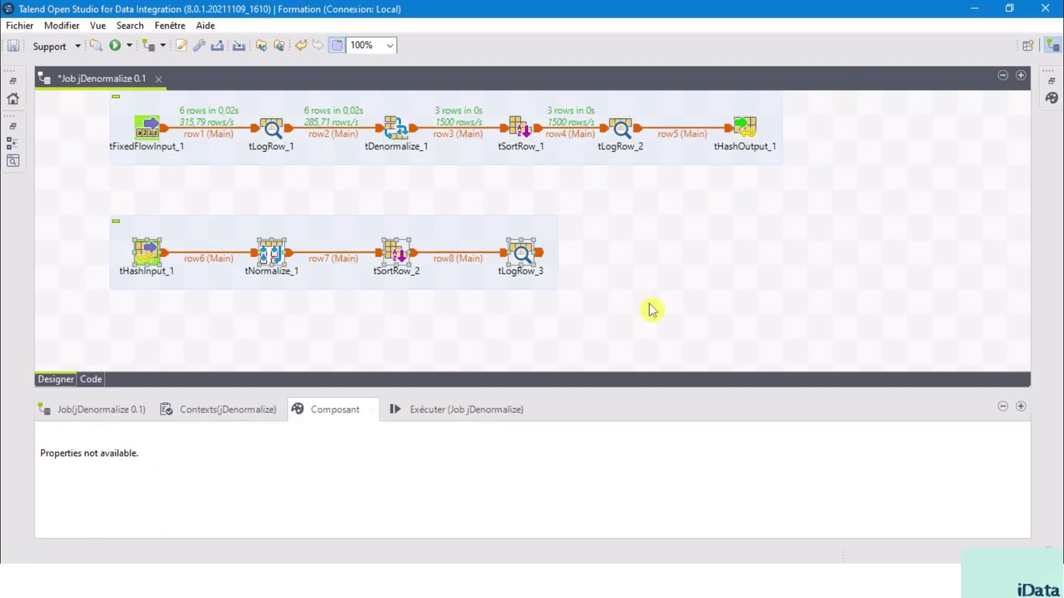
{"action": "left_click", "coordinate": [656, 282]}
{"action": "left_click_drag", "start_coordinate": [100, 183], "coordinate": [846, 114]}
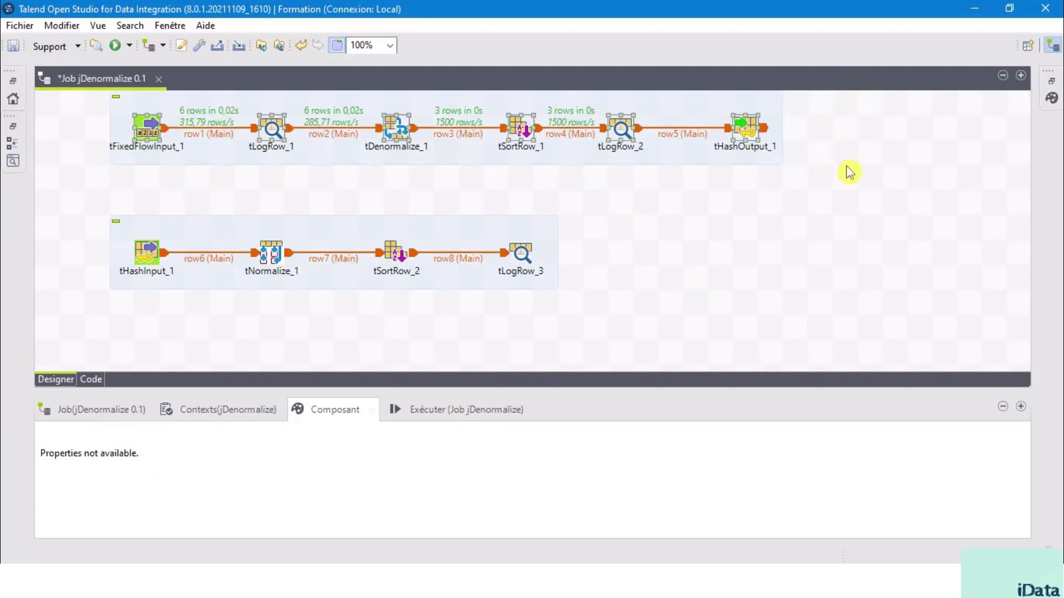
{"action": "left_click_drag", "start_coordinate": [840, 172], "coordinate": [136, 230]}
{"action": "left_click_drag", "start_coordinate": [74, 193], "coordinate": [630, 319]}
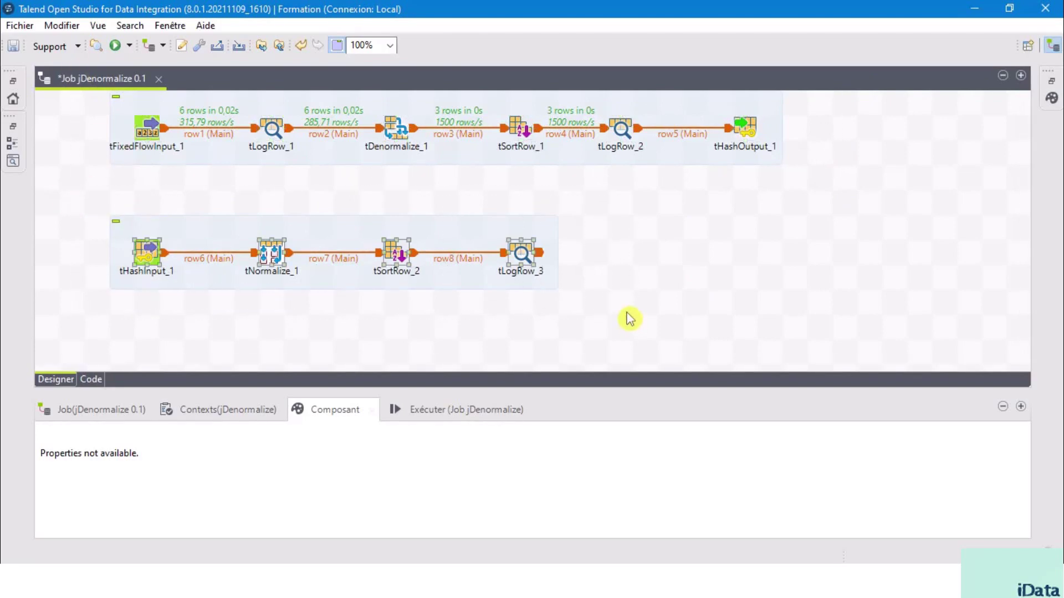
{"action": "left_click", "coordinate": [613, 278]}
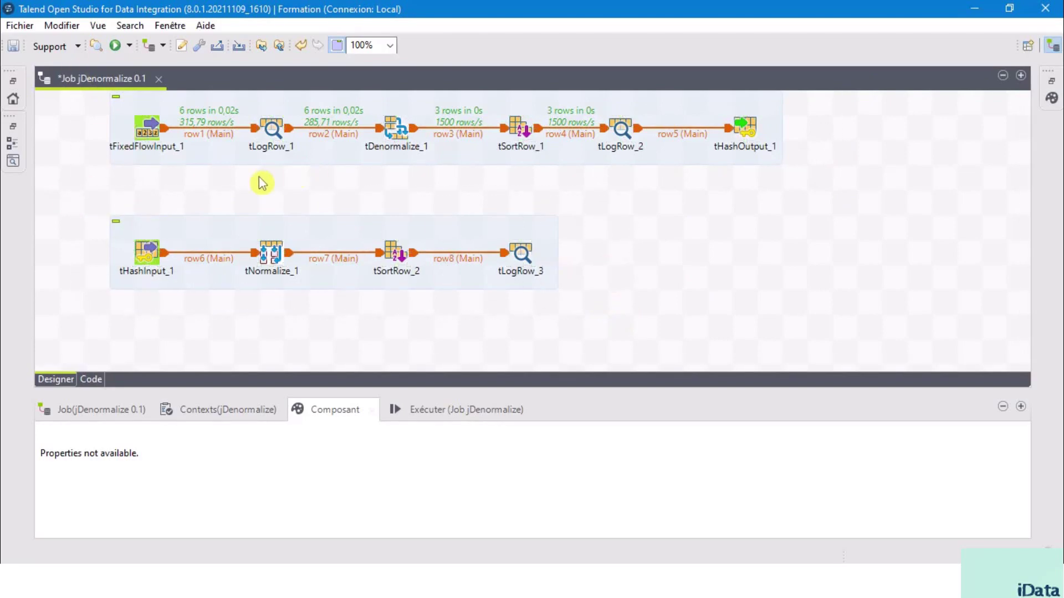
Link tFixedFlowInput_1 to tHashInput_1 with an On Subjob Ok trigger.
{"action": "left_click", "coordinate": [153, 133]}
{"action": "right_click", "coordinate": [151, 131]}
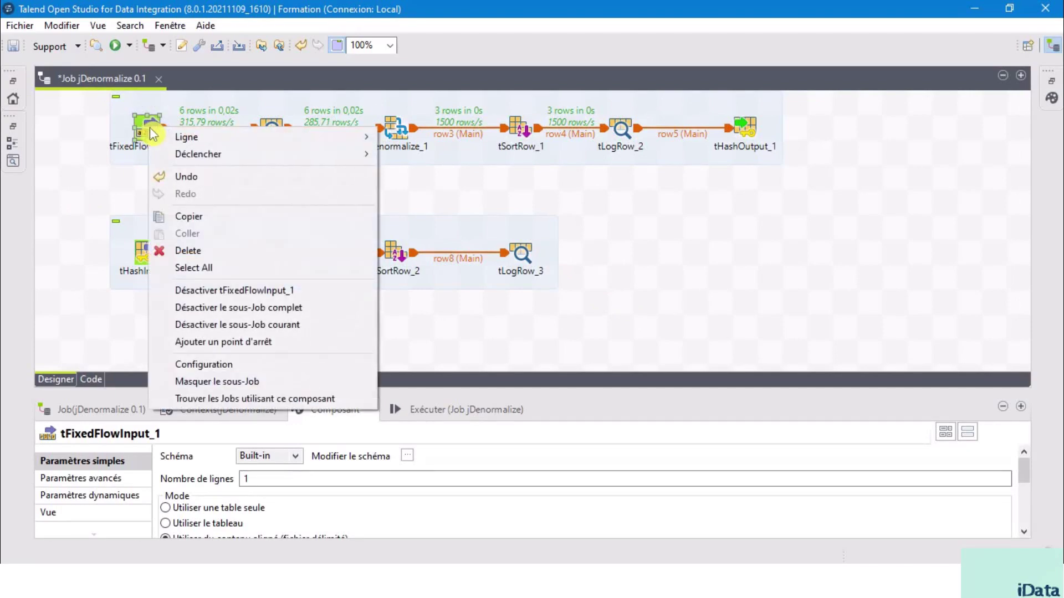
{"action": "mouse_move", "coordinate": [266, 156]}
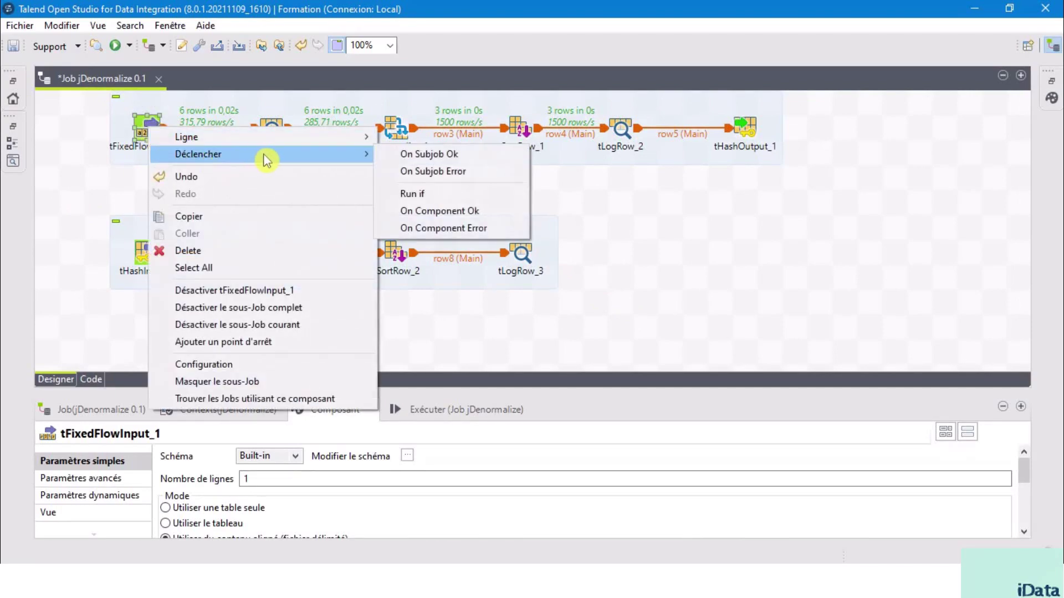
{"action": "left_click", "coordinate": [462, 156]}
{"action": "left_click", "coordinate": [147, 252]}
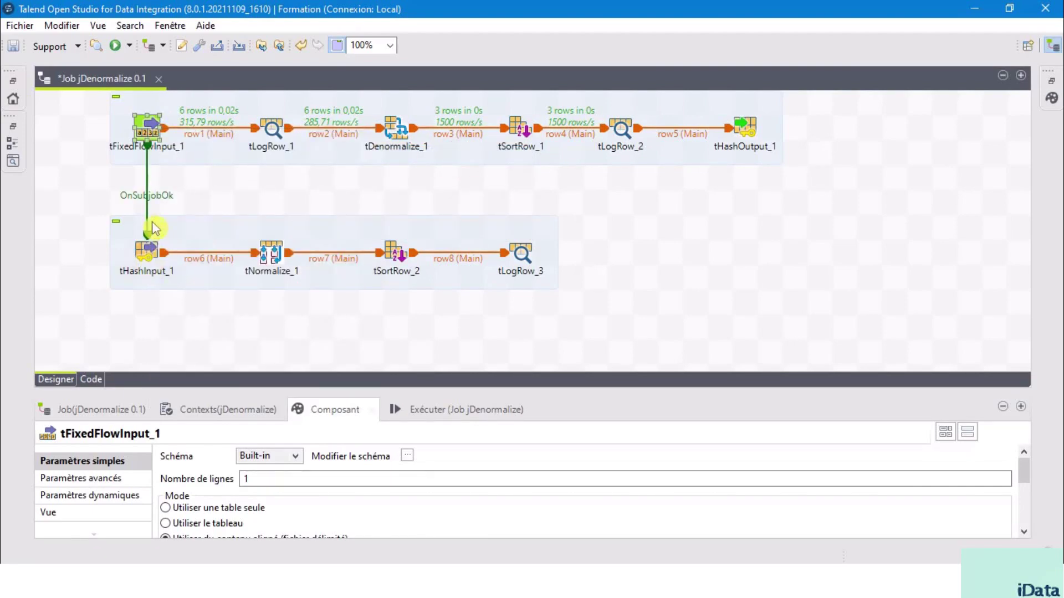
{"action": "left_click_drag", "start_coordinate": [94, 179], "coordinate": [824, 90]}
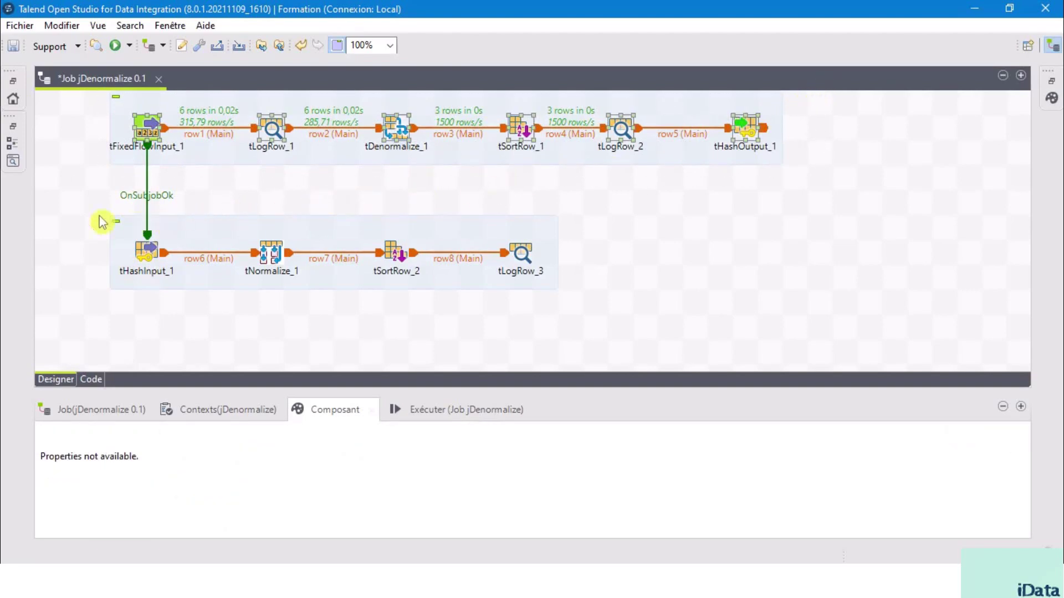
{"action": "left_click_drag", "start_coordinate": [83, 200], "coordinate": [652, 328]}
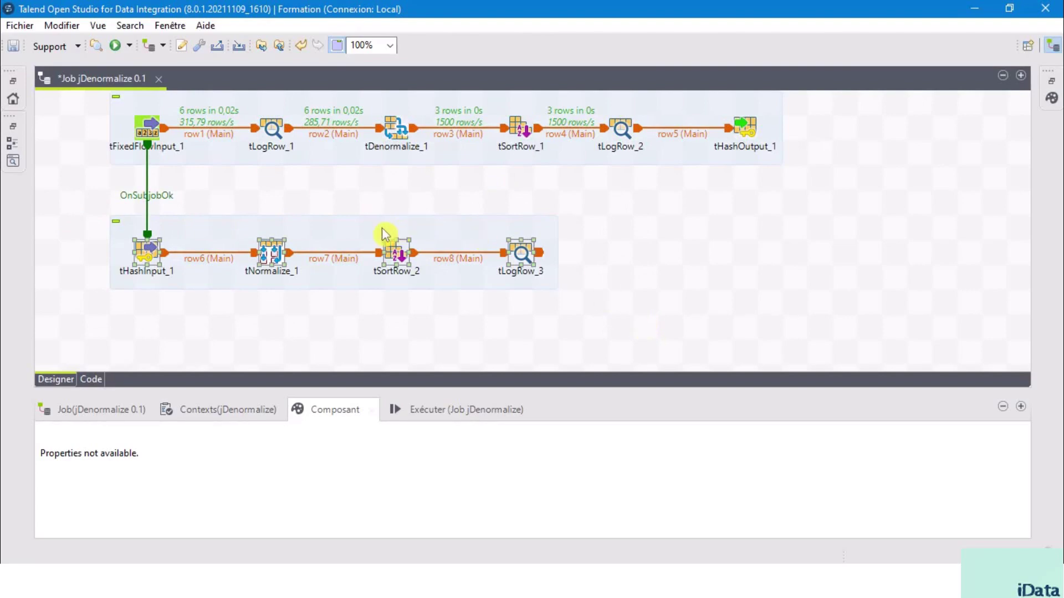
Deactivate the tLogRow_1 component in the first subjob.
{"action": "left_click", "coordinate": [274, 131]}
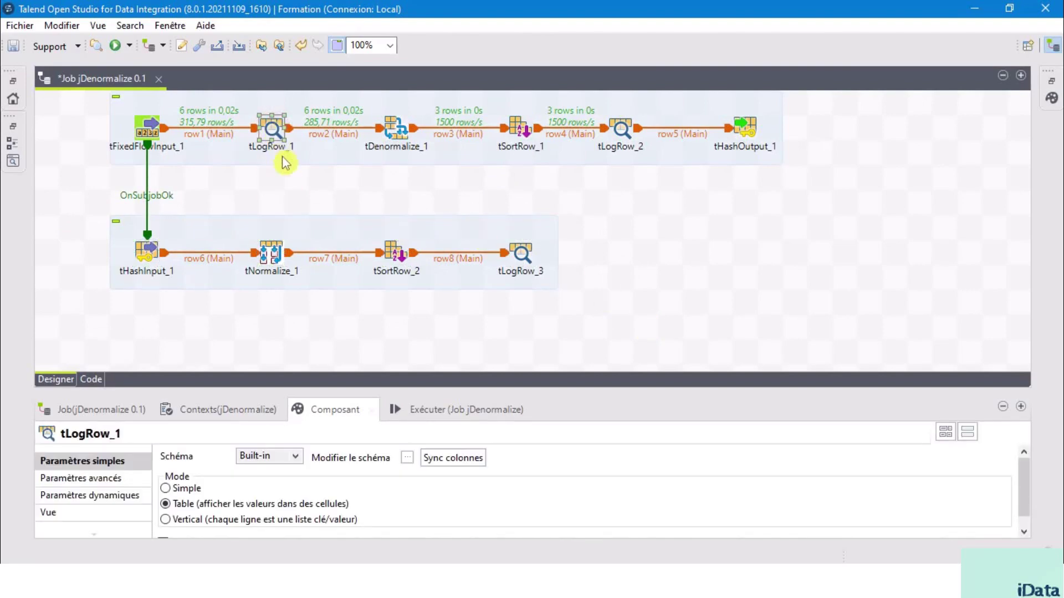
{"action": "right_click", "coordinate": [275, 131]}
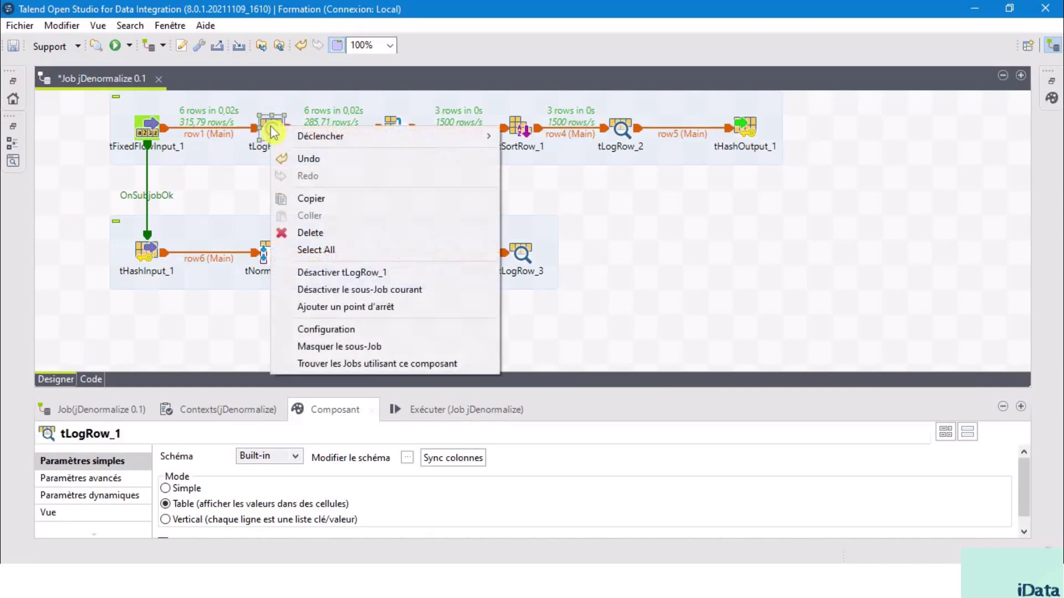
{"action": "left_click", "coordinate": [393, 274]}
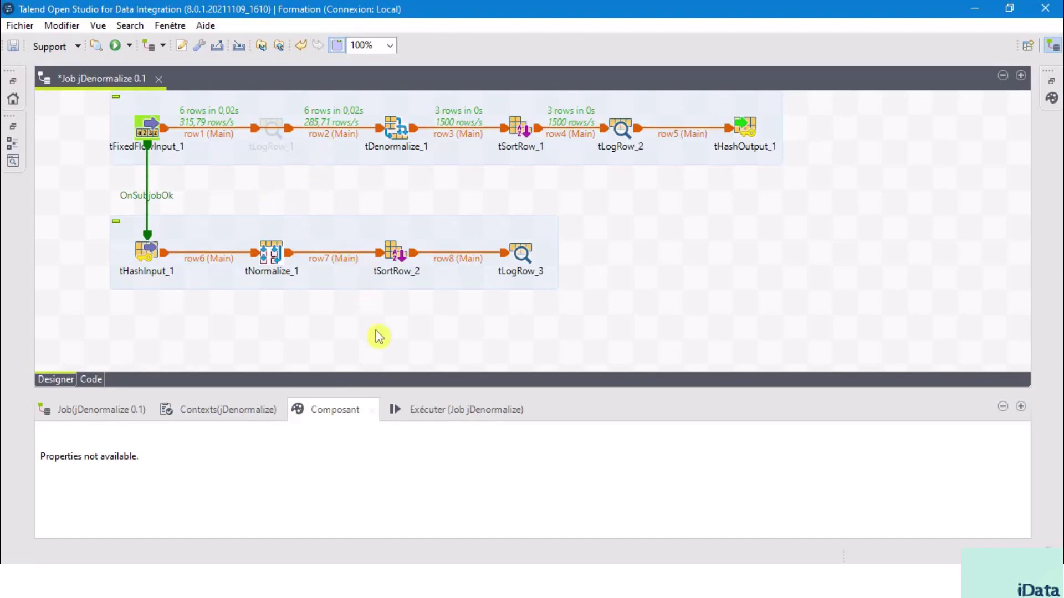
Run the jDenormalize job with an enlarged console area and highlight the denormalized data rows of tLogRow_2 in the output.
{"action": "left_click_drag", "start_coordinate": [462, 395], "coordinate": [482, 286]}
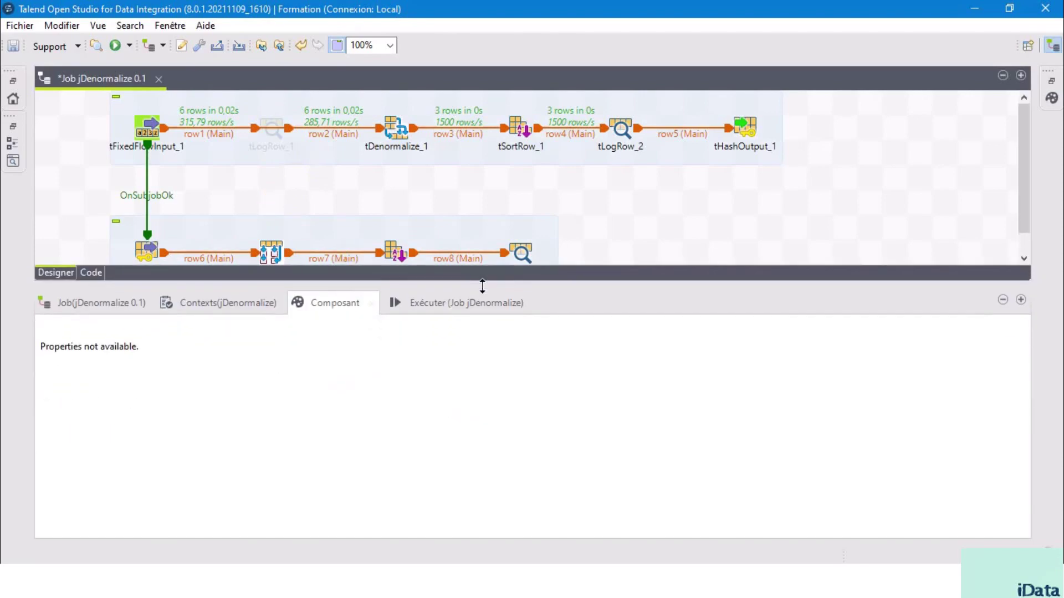
{"action": "left_click", "coordinate": [449, 308]}
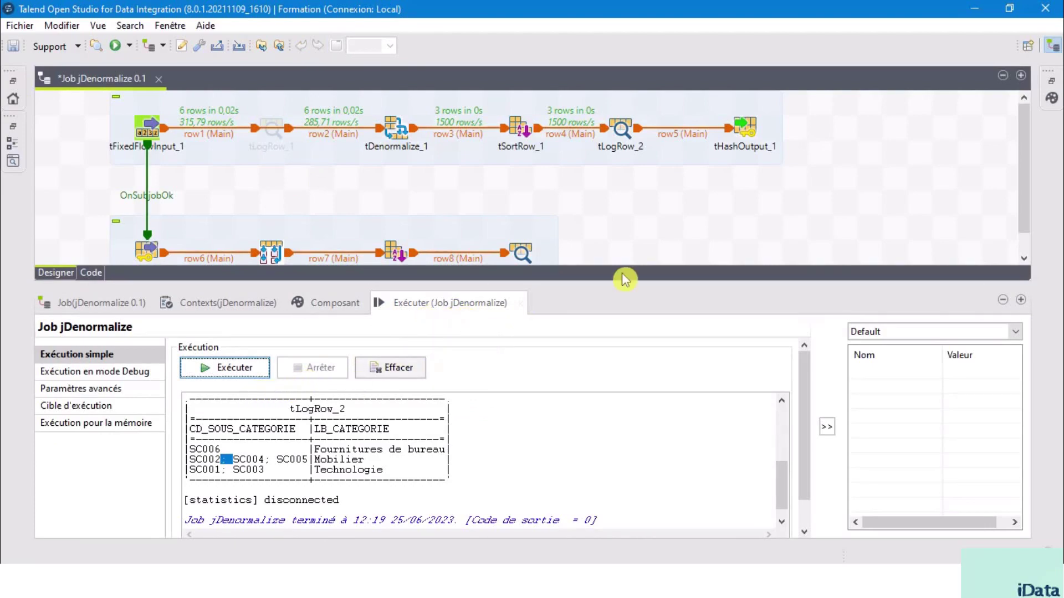
{"action": "left_click_drag", "start_coordinate": [620, 287], "coordinate": [620, 192]}
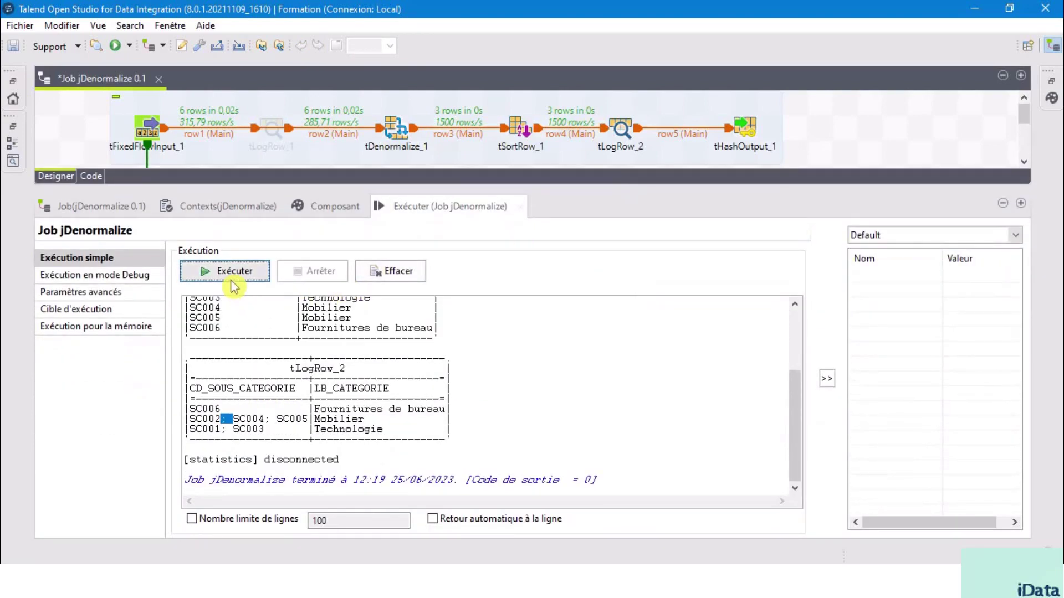
{"action": "left_click", "coordinate": [237, 271]}
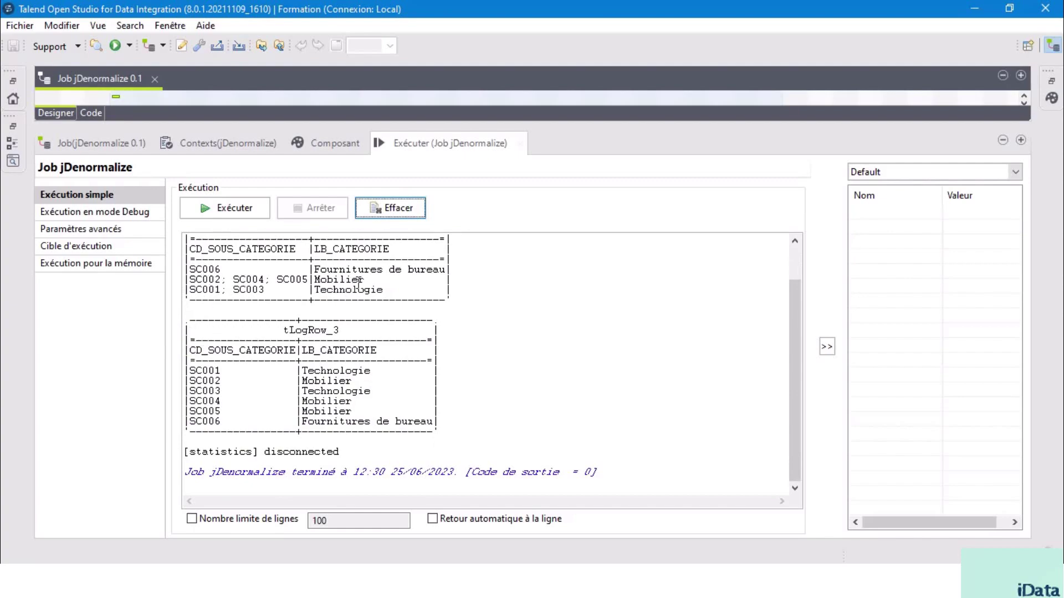
{"action": "left_click_drag", "start_coordinate": [421, 289], "coordinate": [177, 272]}
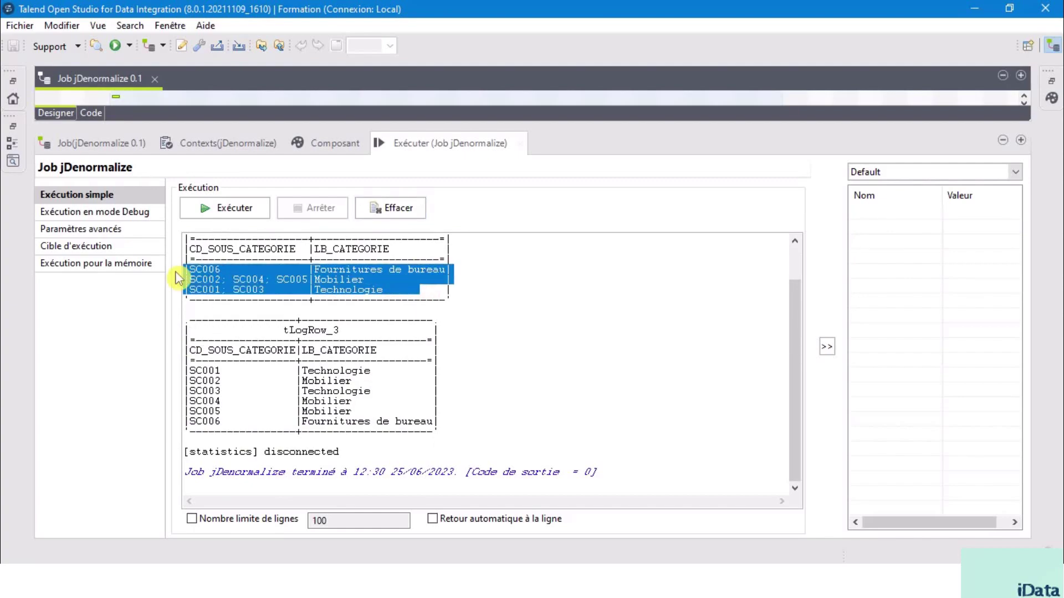